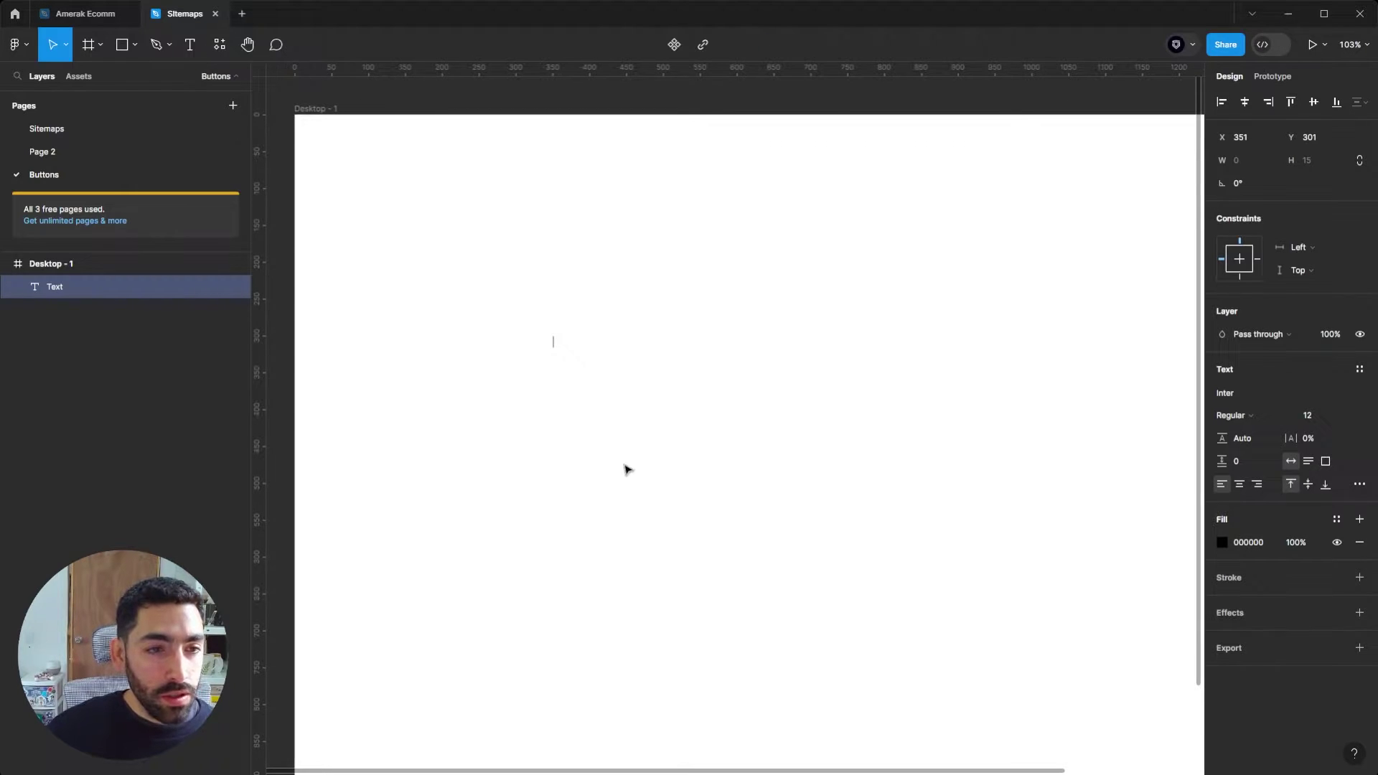
Type the label 'Button' and style it Semi Bold at font size 16.
type("But")
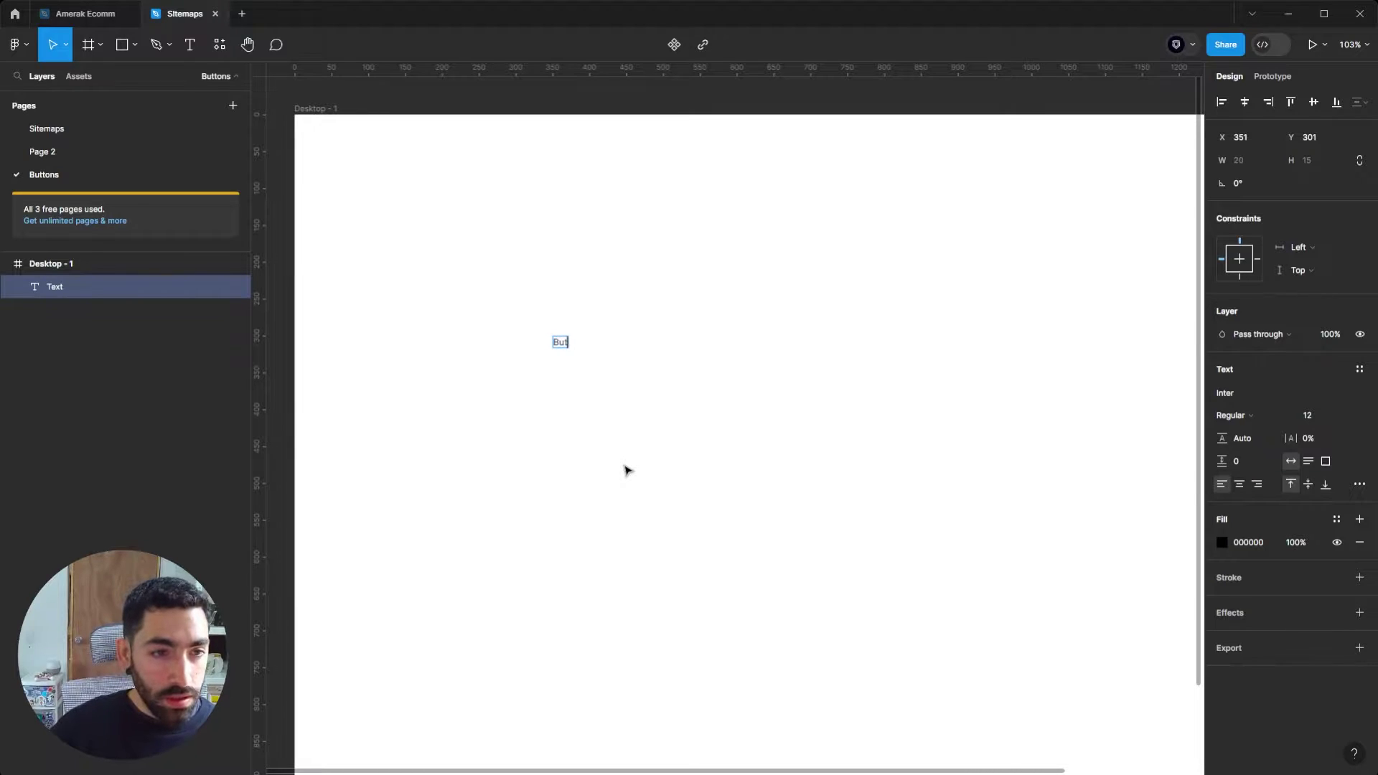
type("ton")
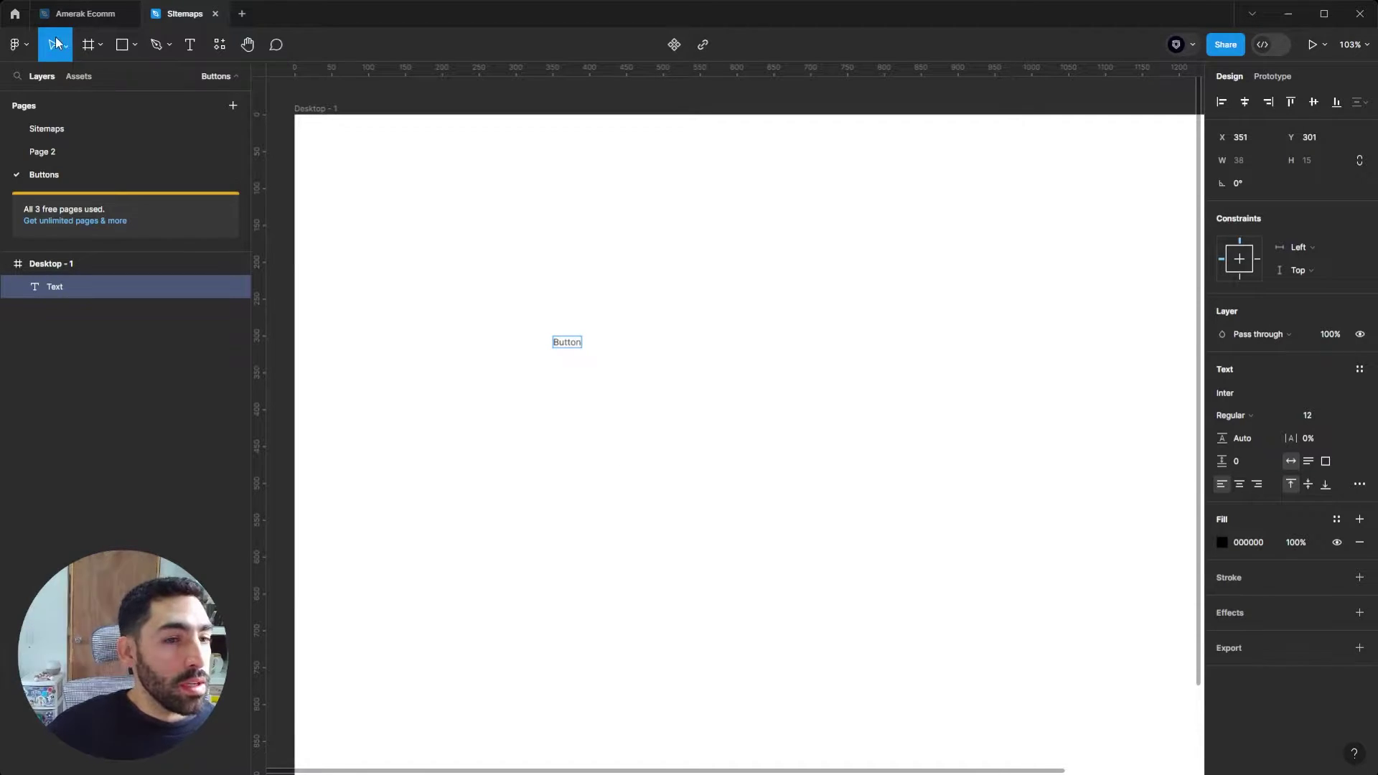
left_click(1233, 415)
left_click(1181, 449)
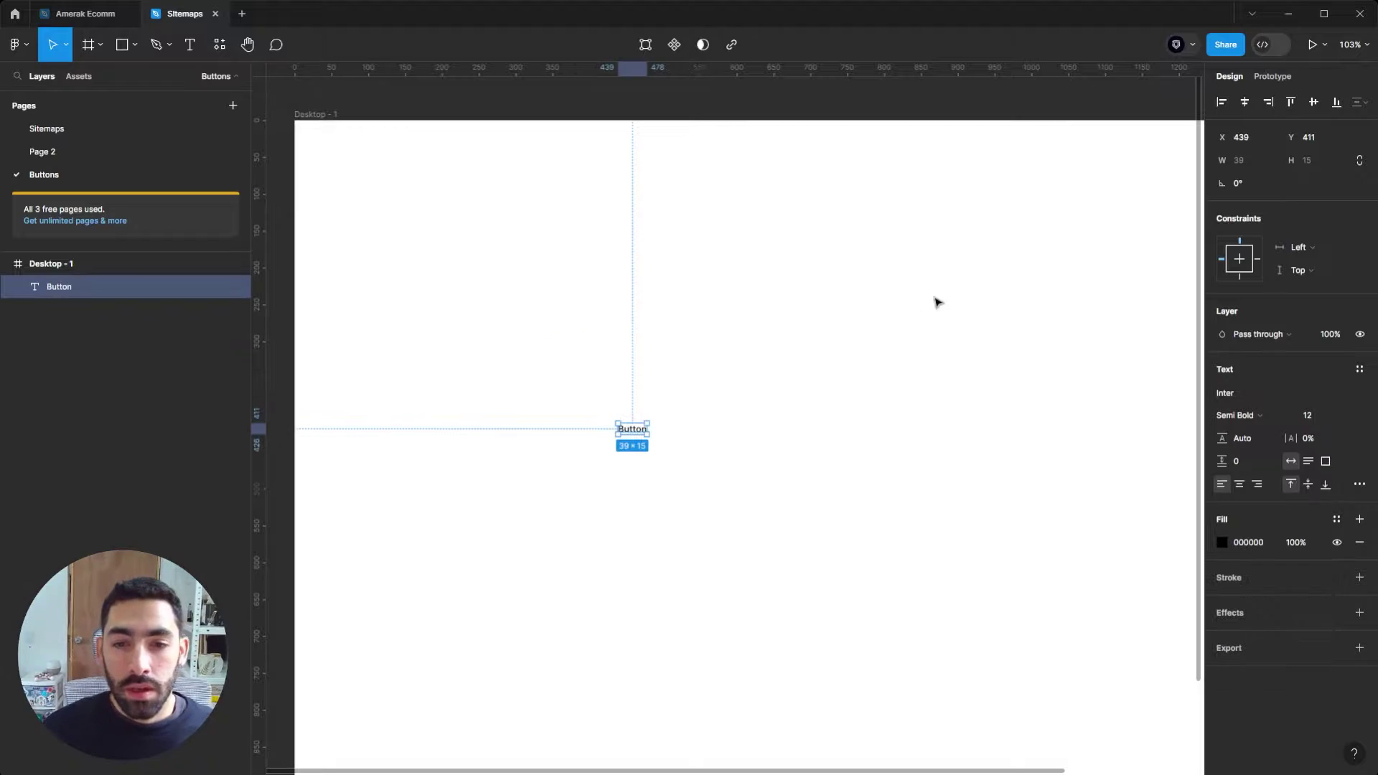
left_click(1318, 417)
type("16")
key("Return")
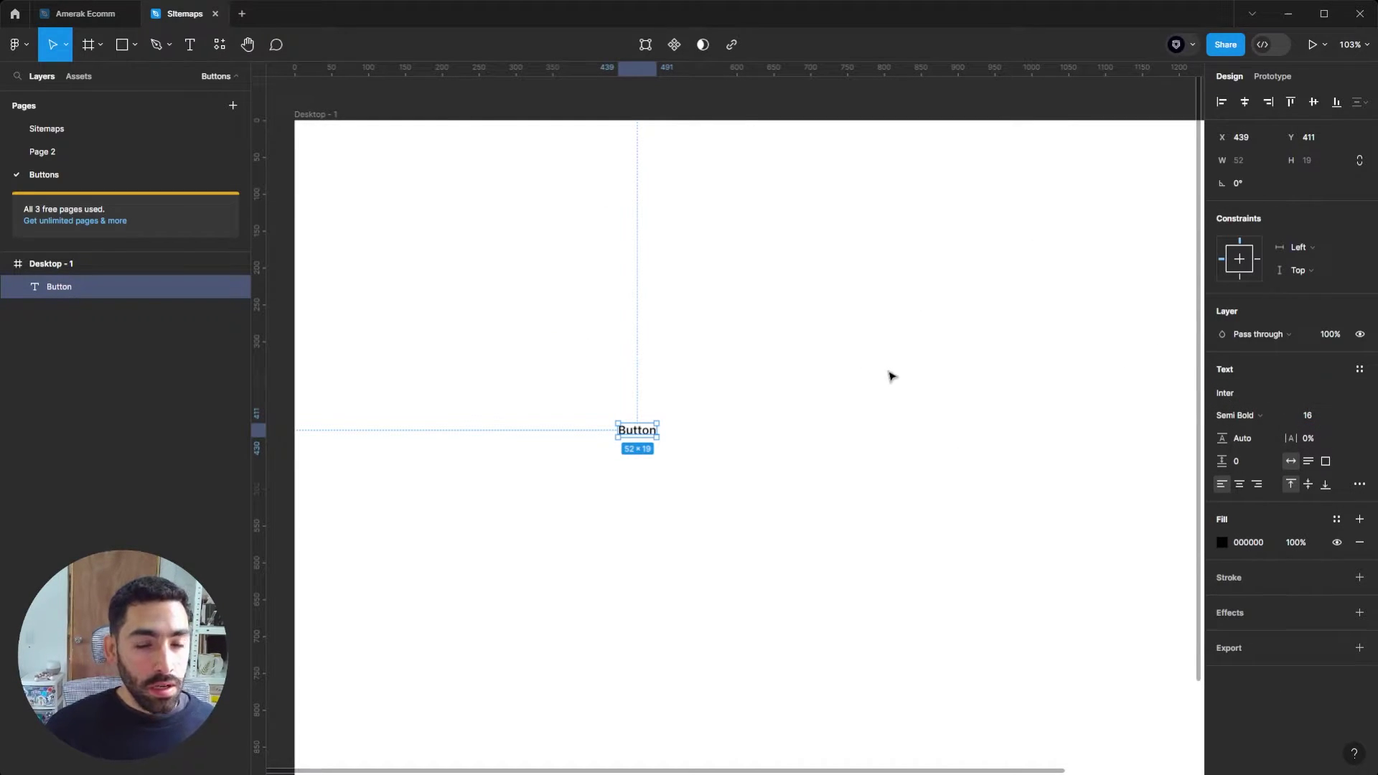
Wrap the label in an auto-layout frame with a fixed 44 px height.
key("shift+a")
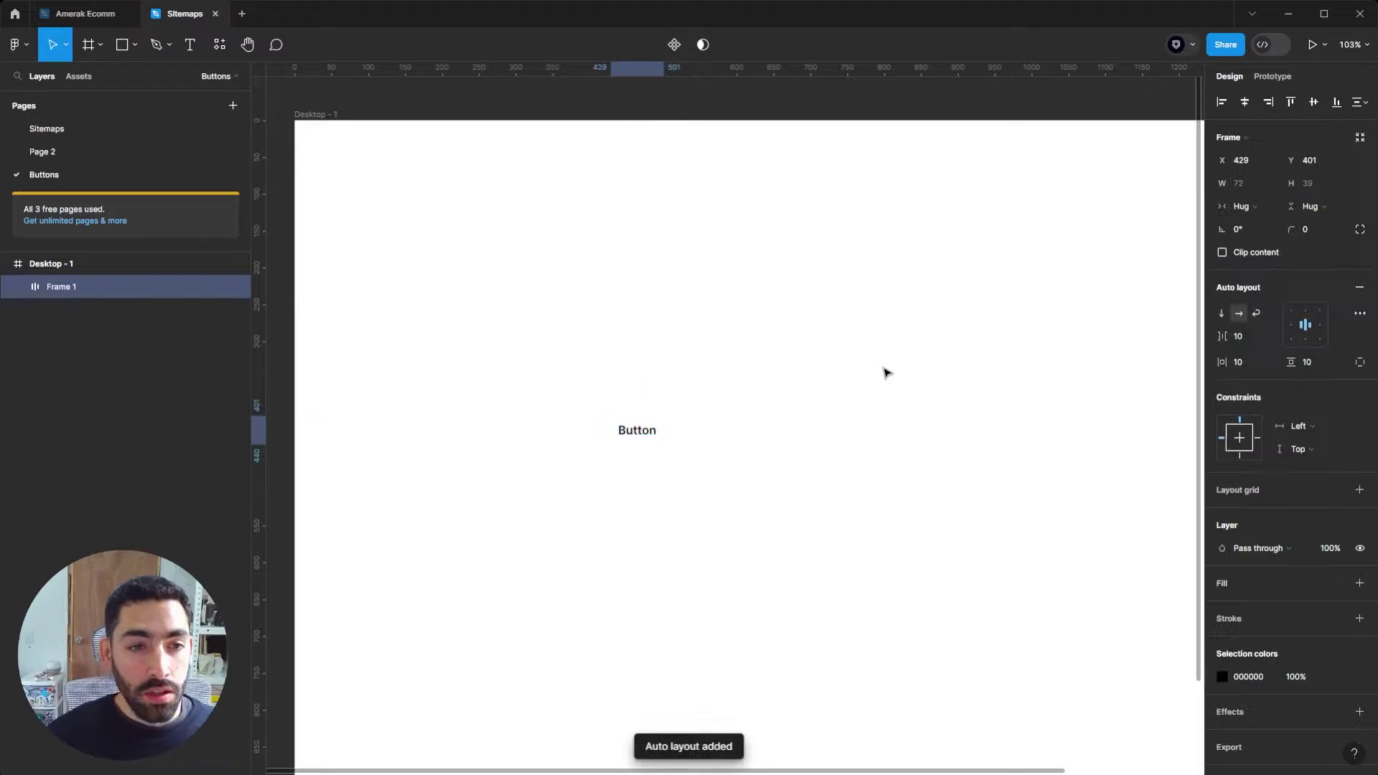
left_click(1326, 206)
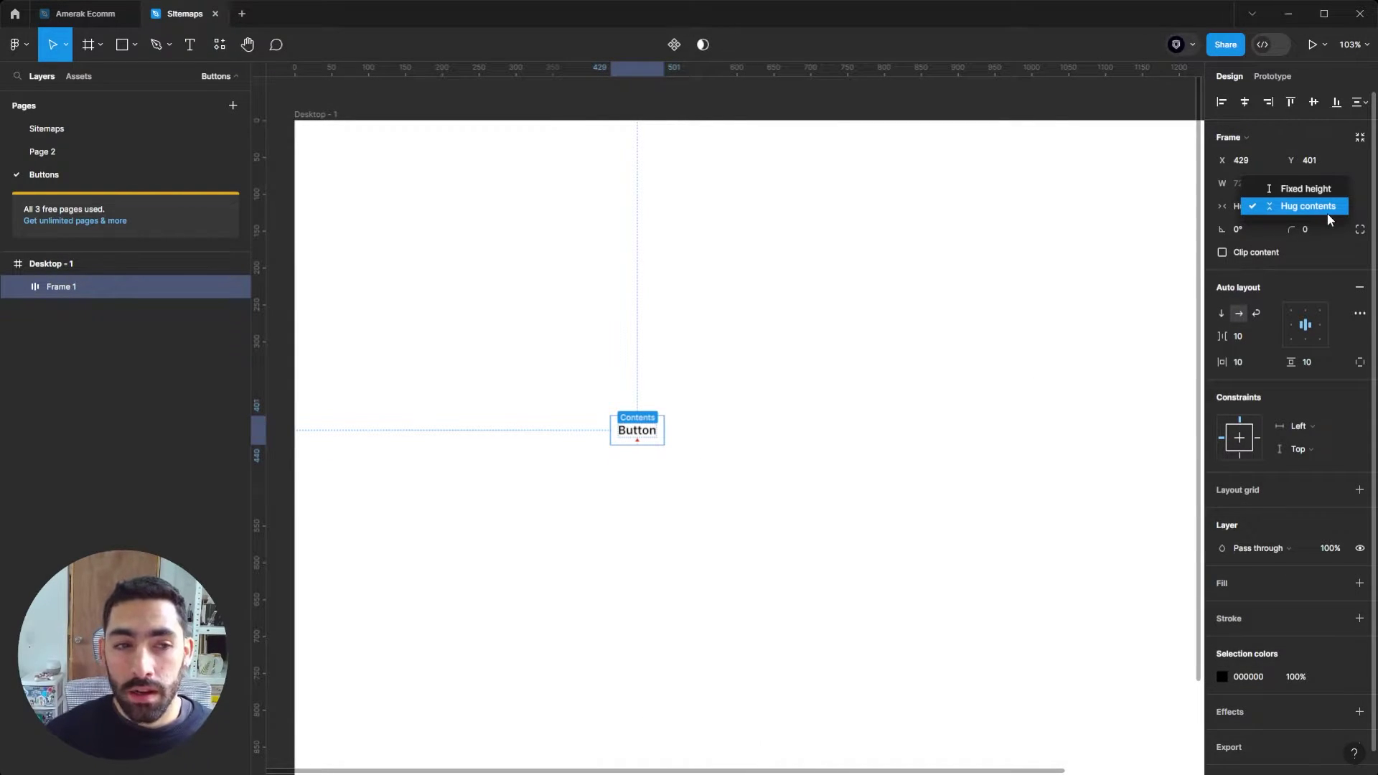
left_click(1319, 187)
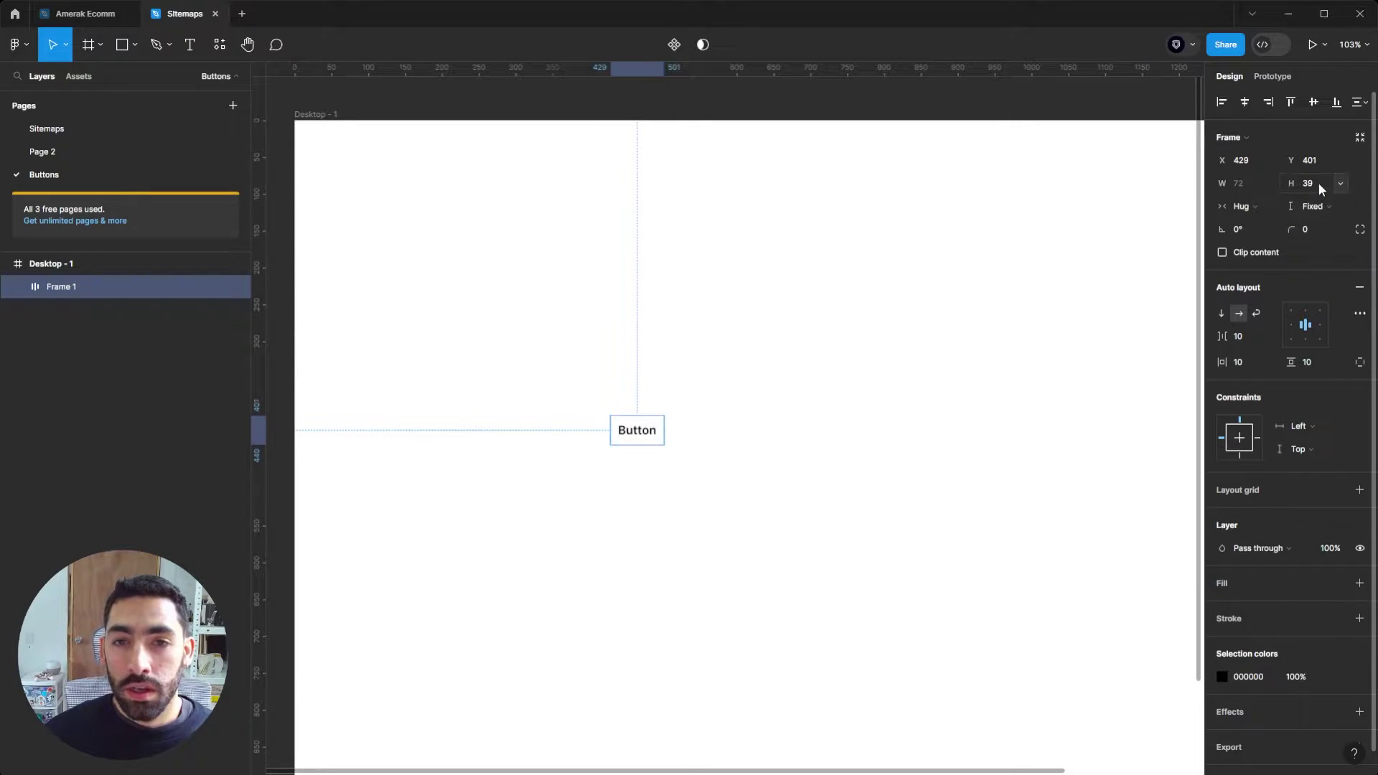
left_click(1319, 183)
key("Return")
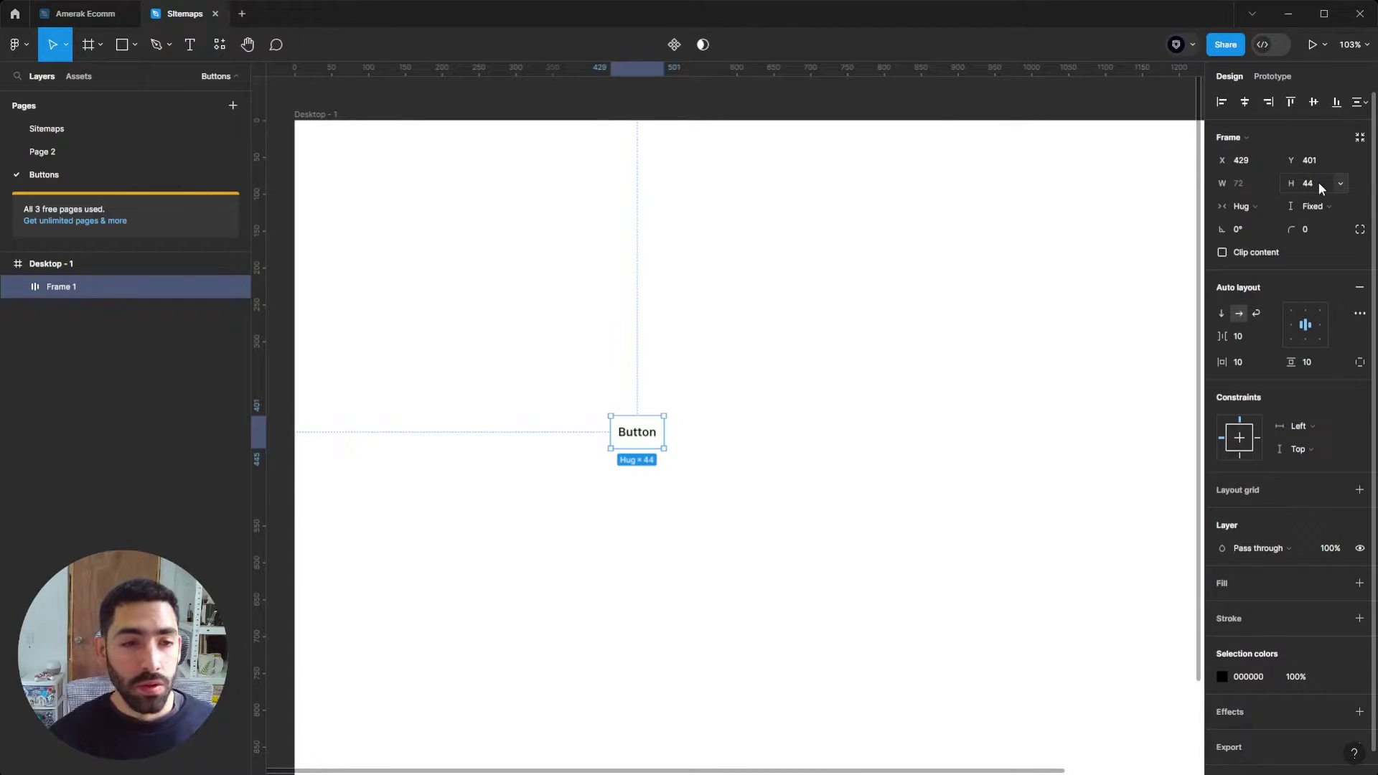
Set the frame width to Hug contents with 24 px horizontal padding.
left_click(1241, 206)
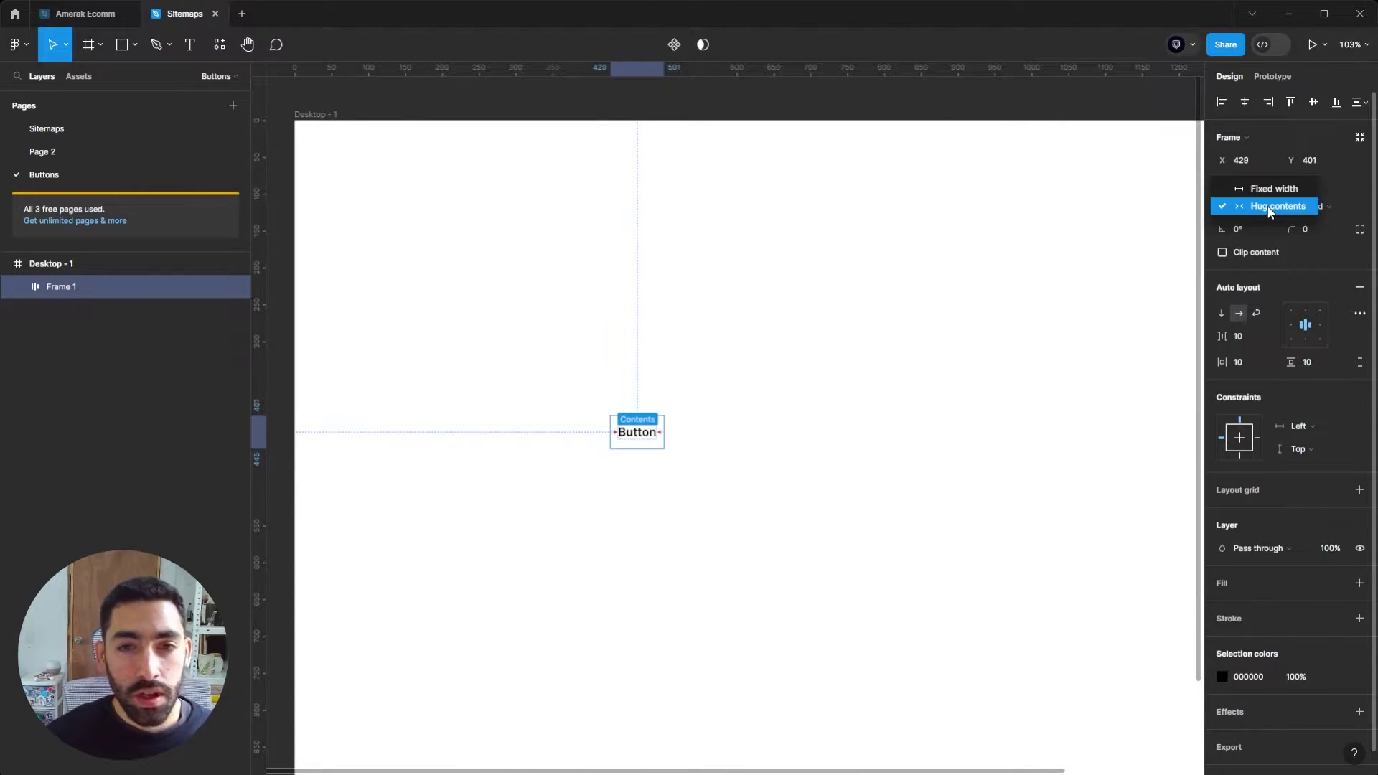
left_click(1269, 206)
left_click(1245, 362)
type("16")
key("Return")
type("24")
key("Return")
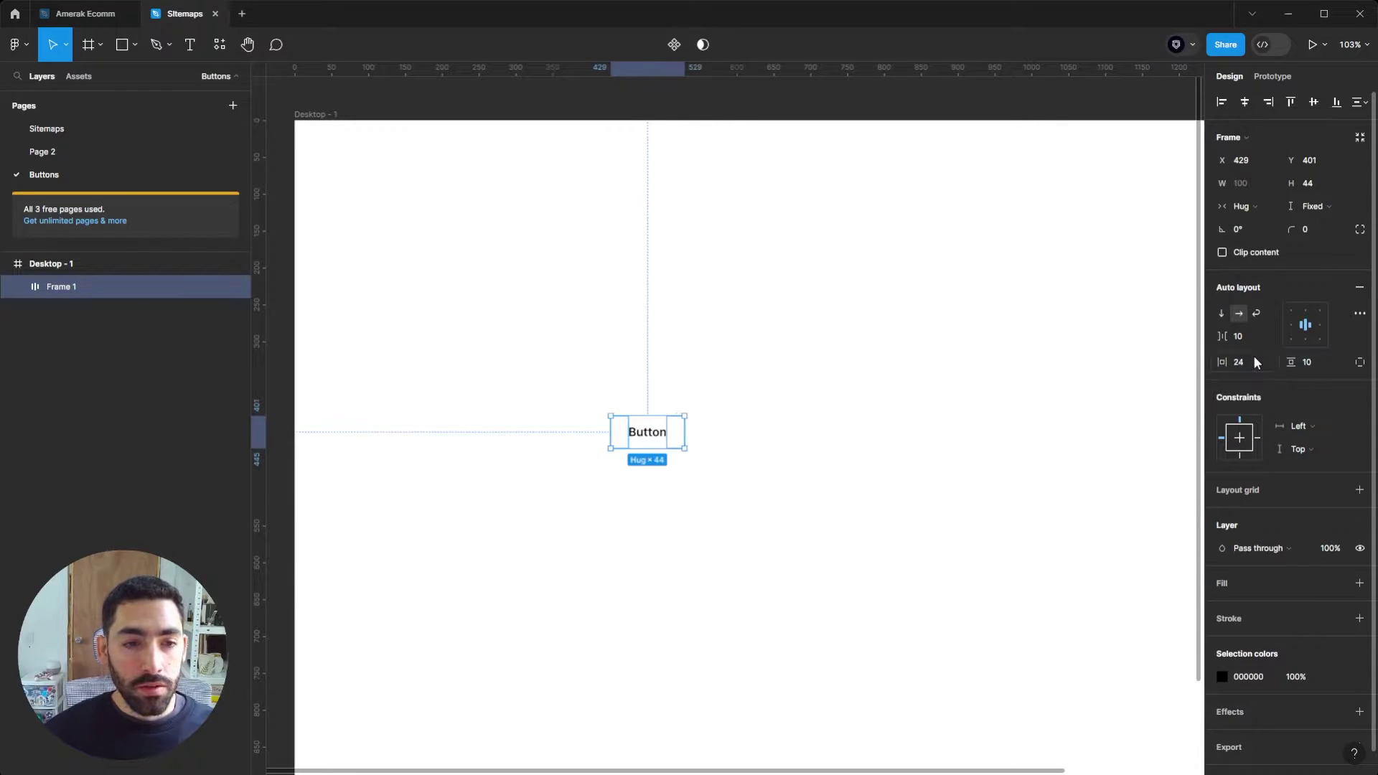
Add a fill to the button and check the label's contrast with the Contrast plugin.
left_click(1359, 583)
left_click(1222, 606)
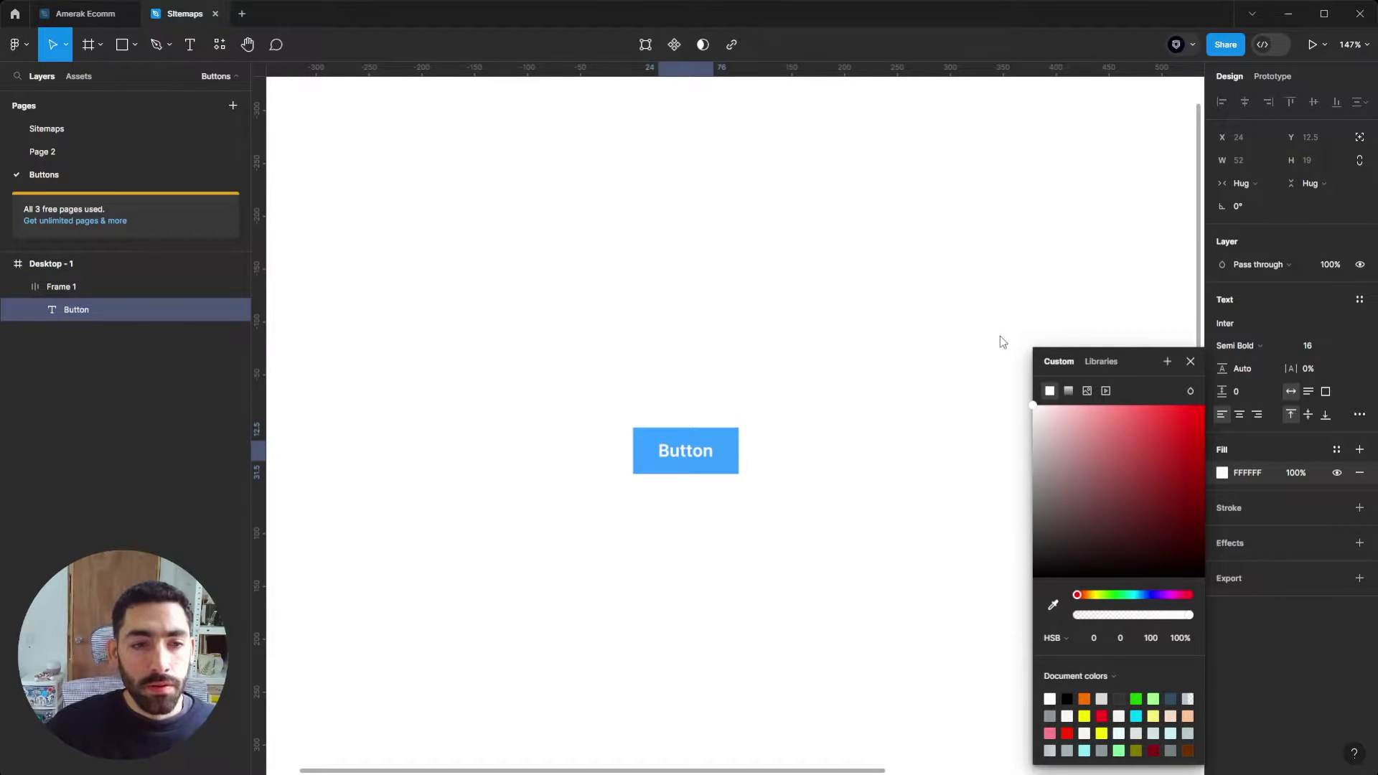
left_click(918, 327)
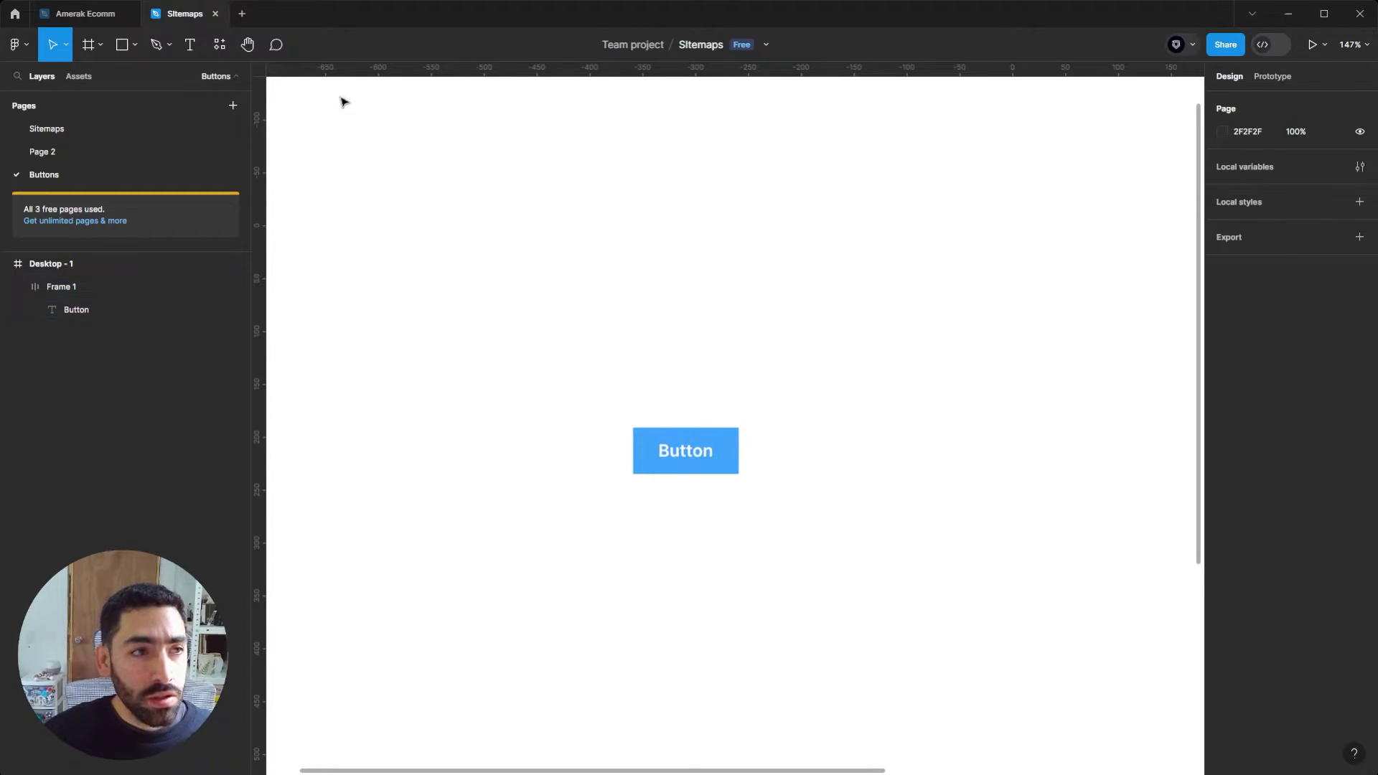
left_click(209, 53)
left_click(259, 178)
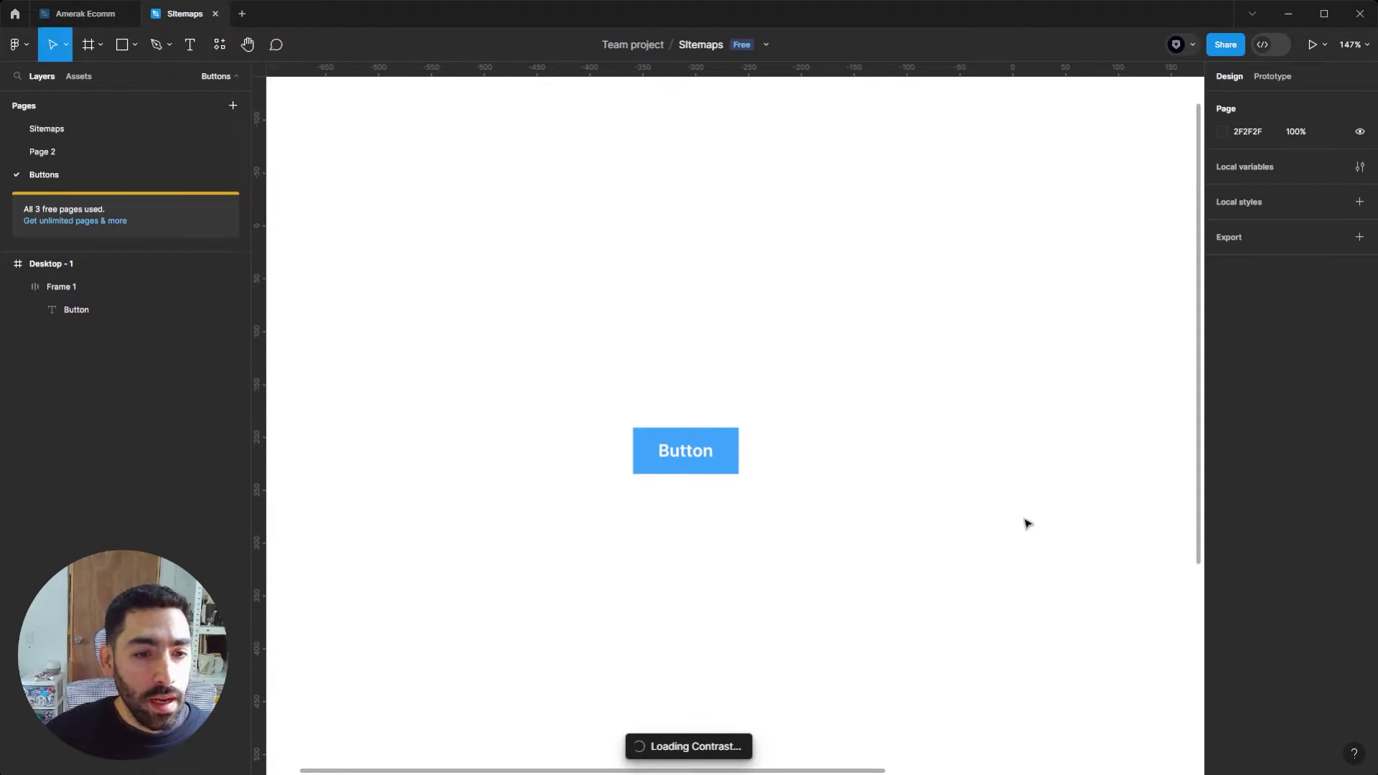
left_click_drag(652, 252, 958, 251)
double_click(684, 452)
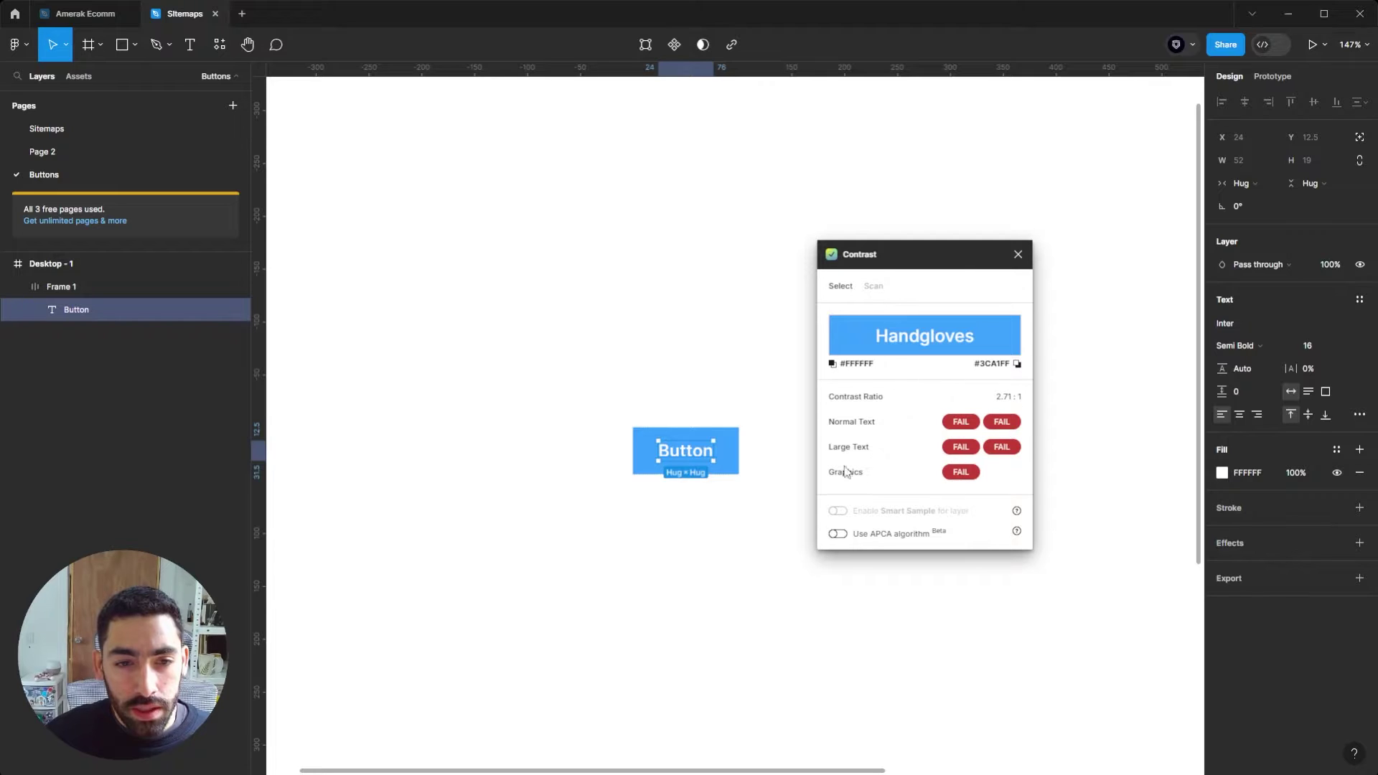
left_click(734, 435)
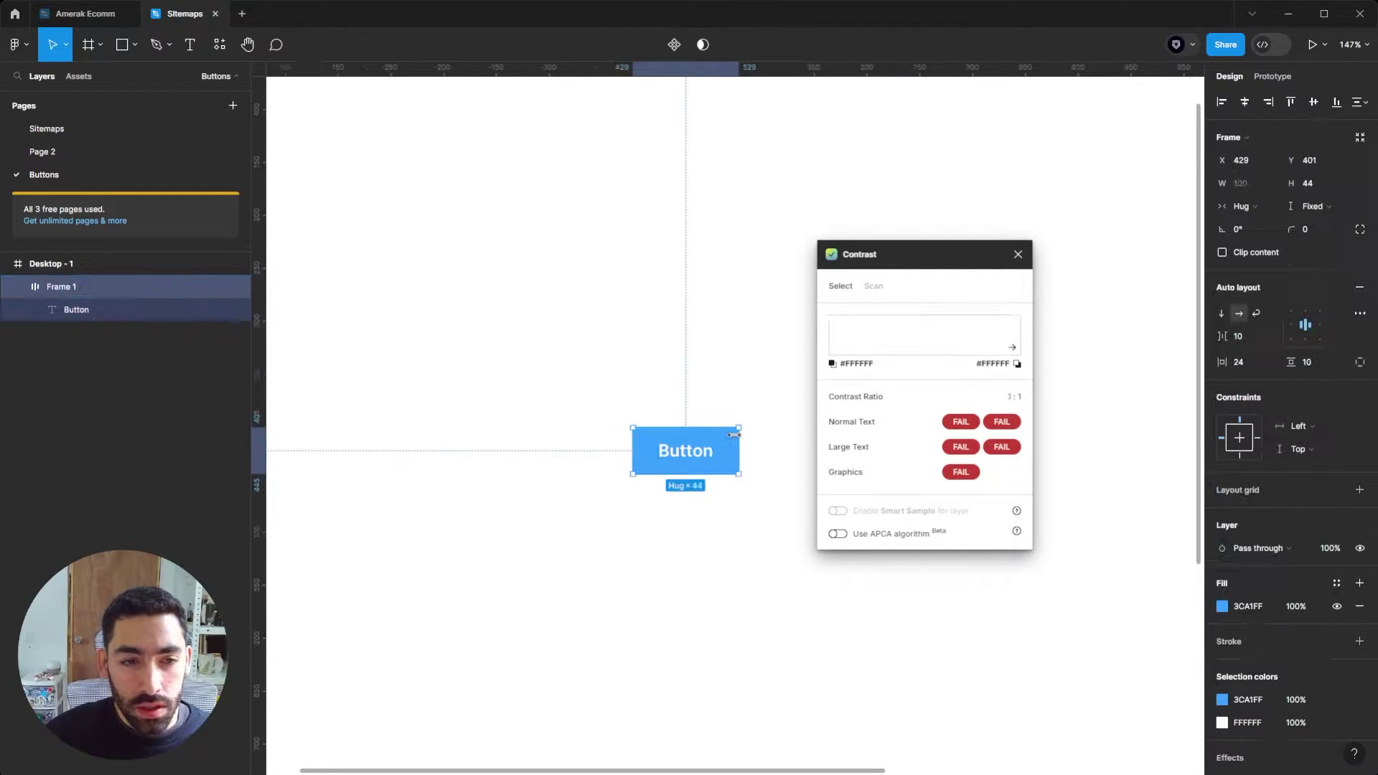
Darken the button fill to 0071D9 and recheck the label's 4.81:1 contrast.
left_click(1221, 605)
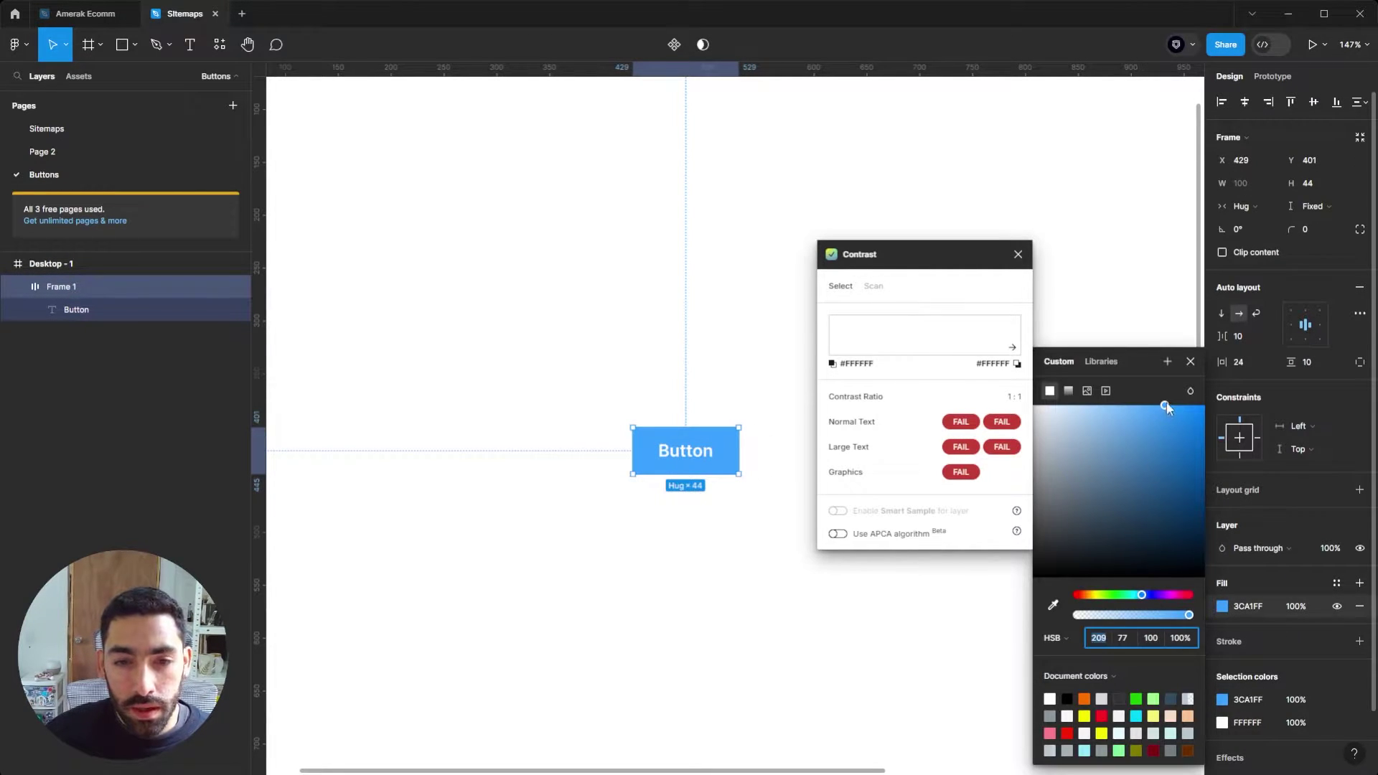
left_click_drag(1166, 403, 1209, 429)
left_click(1211, 617)
left_click(1221, 606)
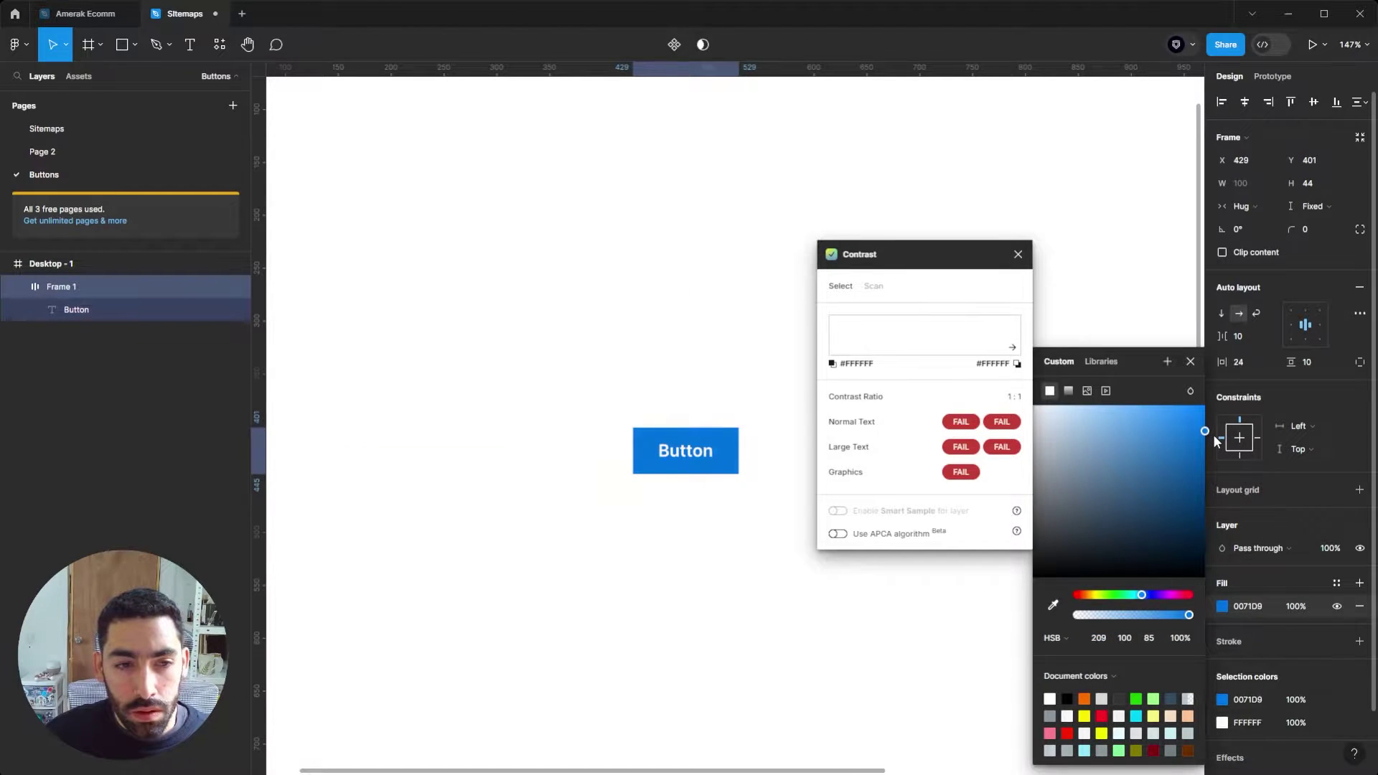
double_click(683, 459)
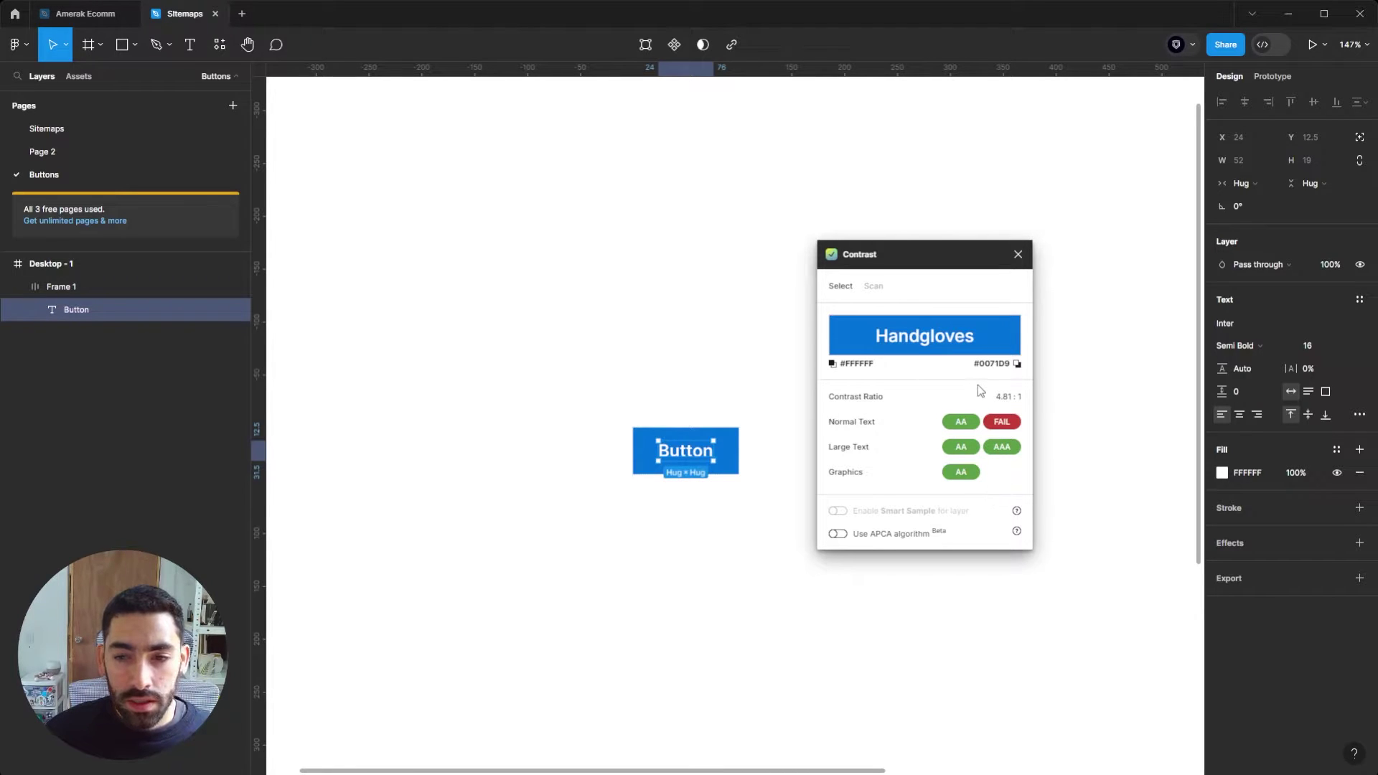
left_click(729, 364)
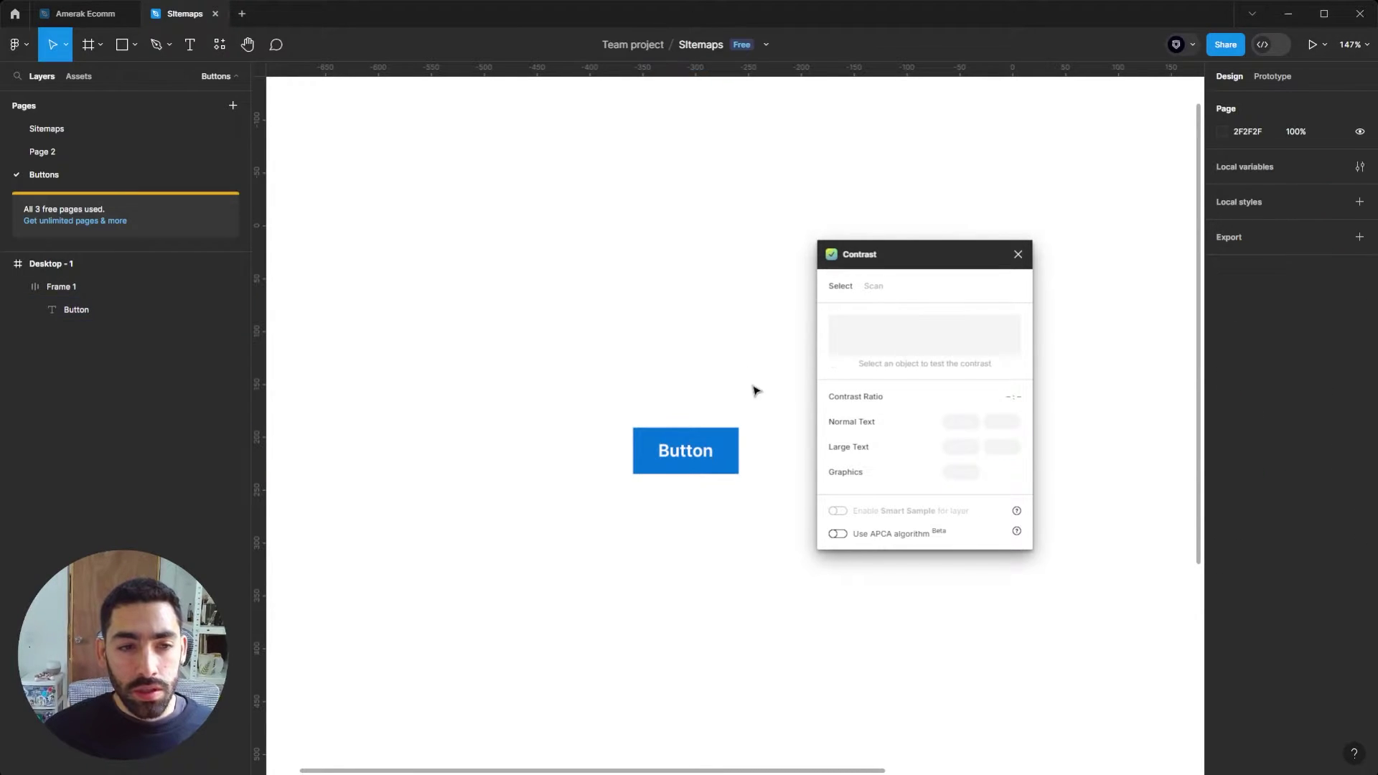
left_click_drag(726, 439, 683, 372)
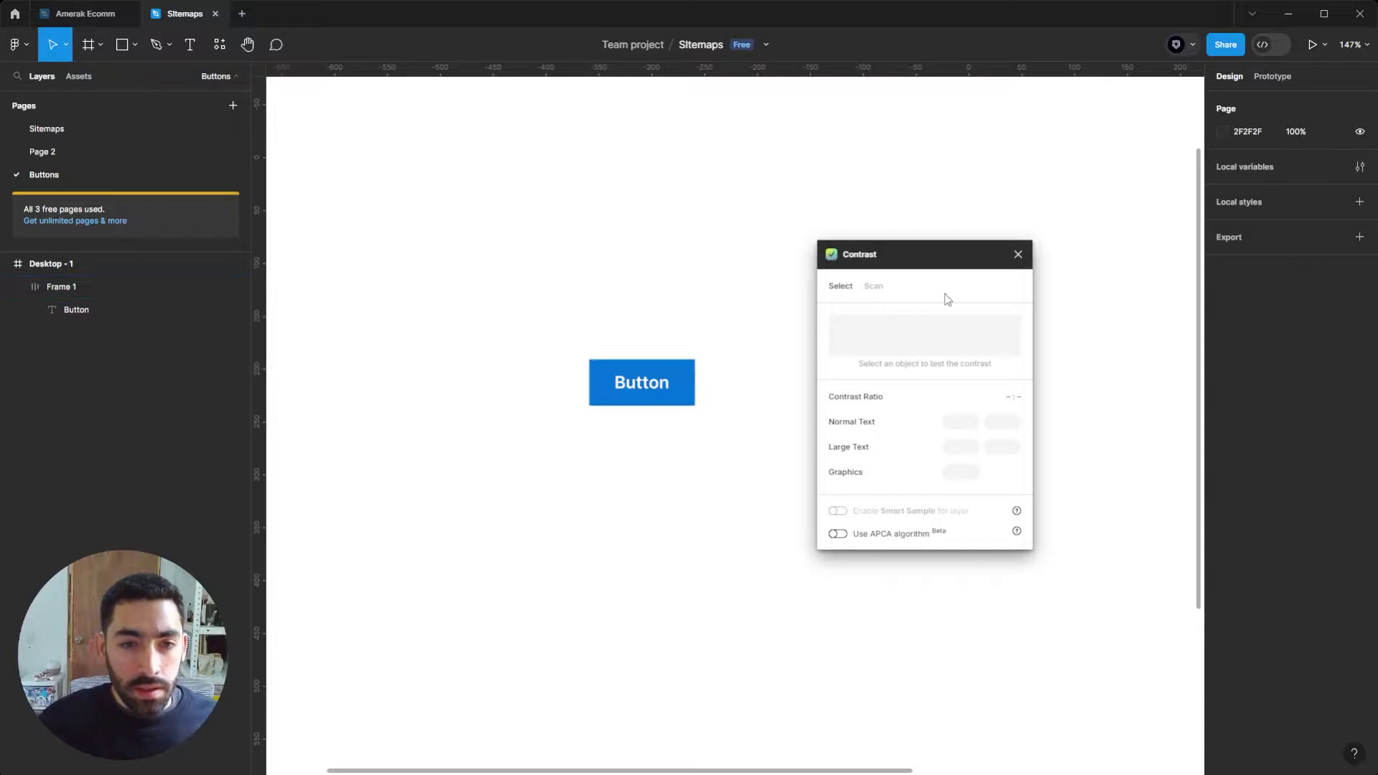
Close the Contrast plugin and set the button frame's corner radius to 4 px.
left_click(1013, 253)
left_click(691, 379)
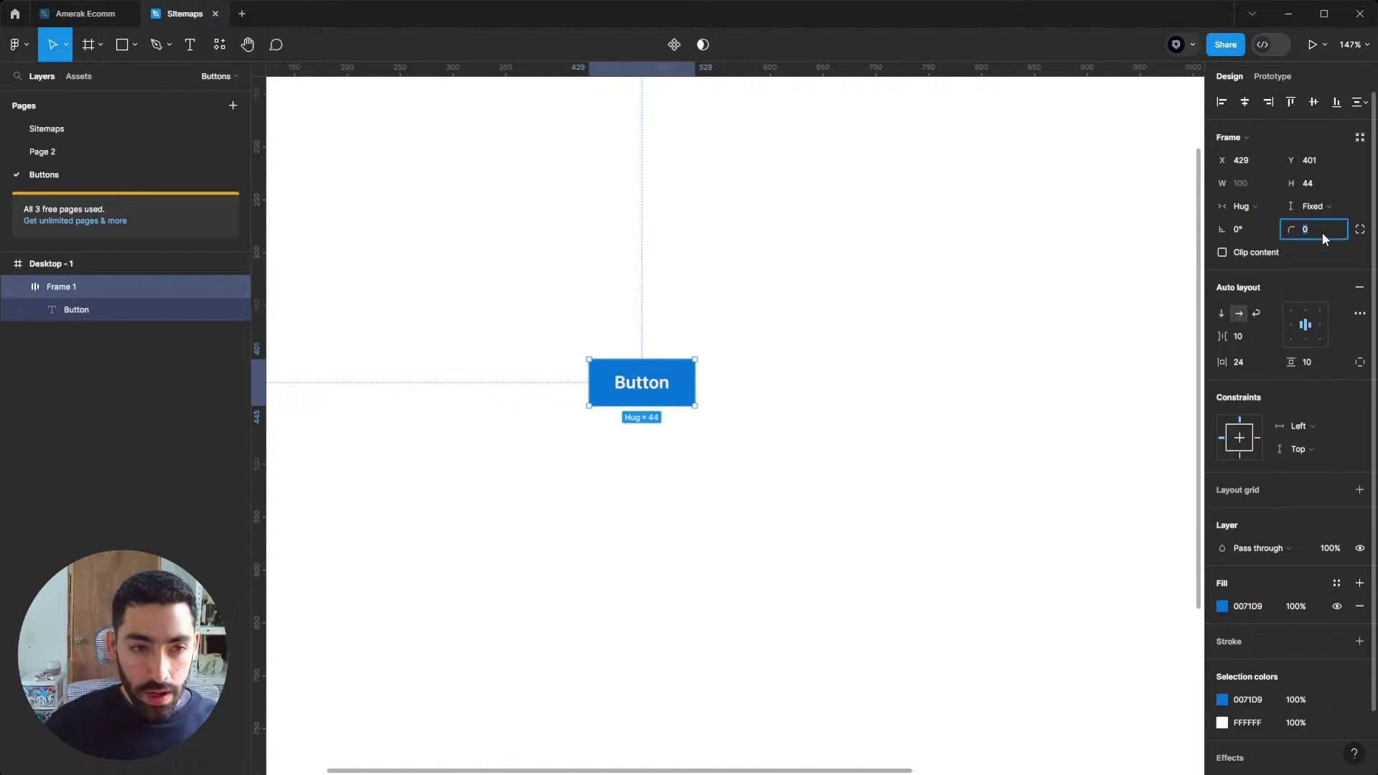
type("8")
key("Return")
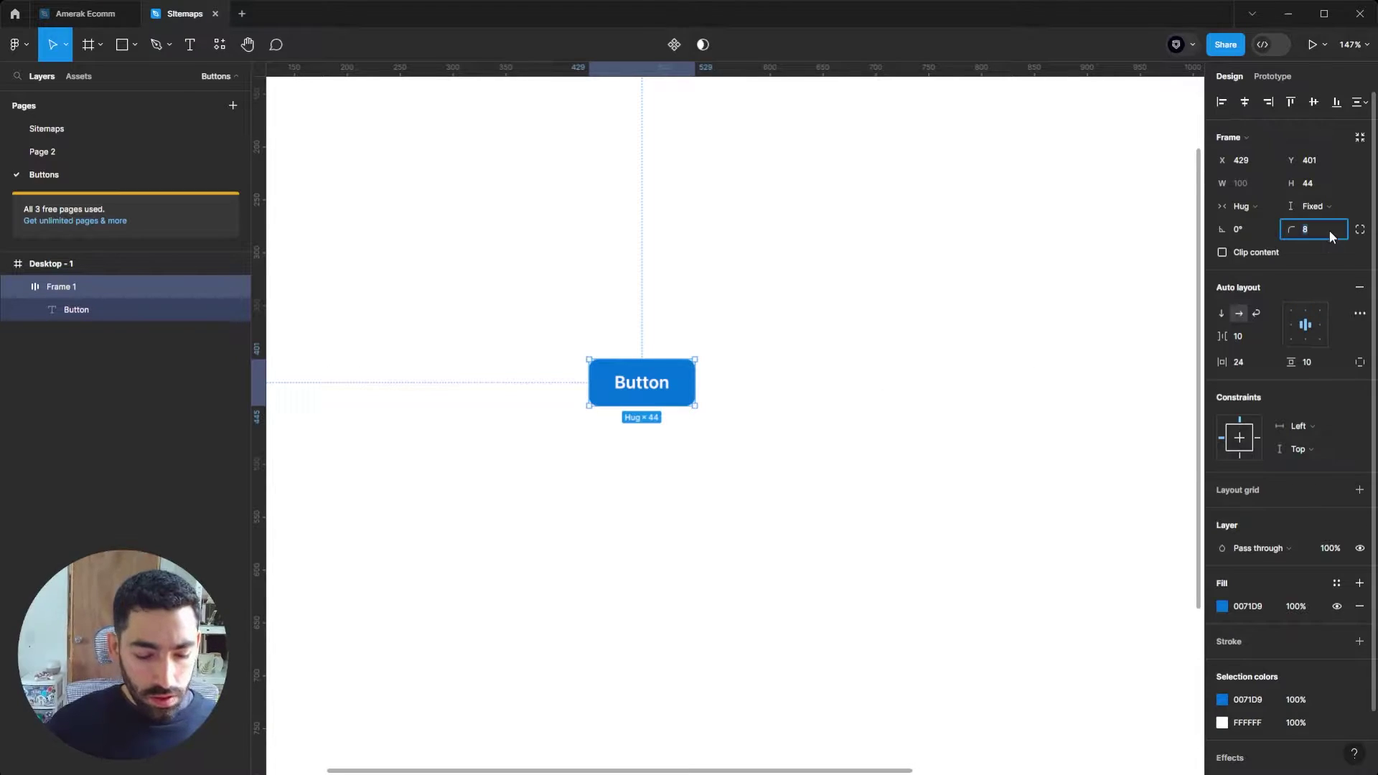
type("4")
key("Return")
left_click(791, 326)
scroll(792, 359, "left", 3)
left_click_drag(794, 401, 784, 388)
left_click(734, 369)
scroll(733, 370, "down", 2)
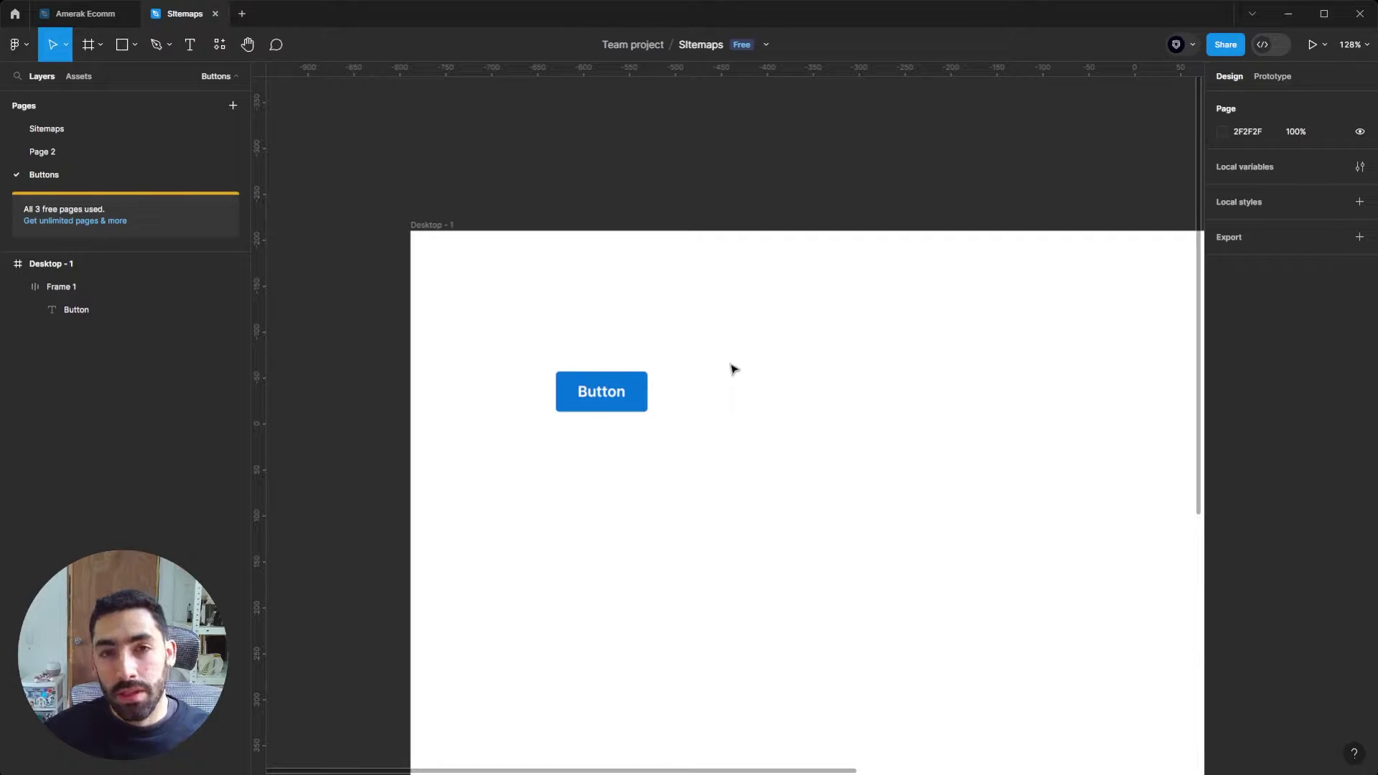
Create Frame 2, a 398×142 white frame above Desktop - 1.
key("ctrl+v")
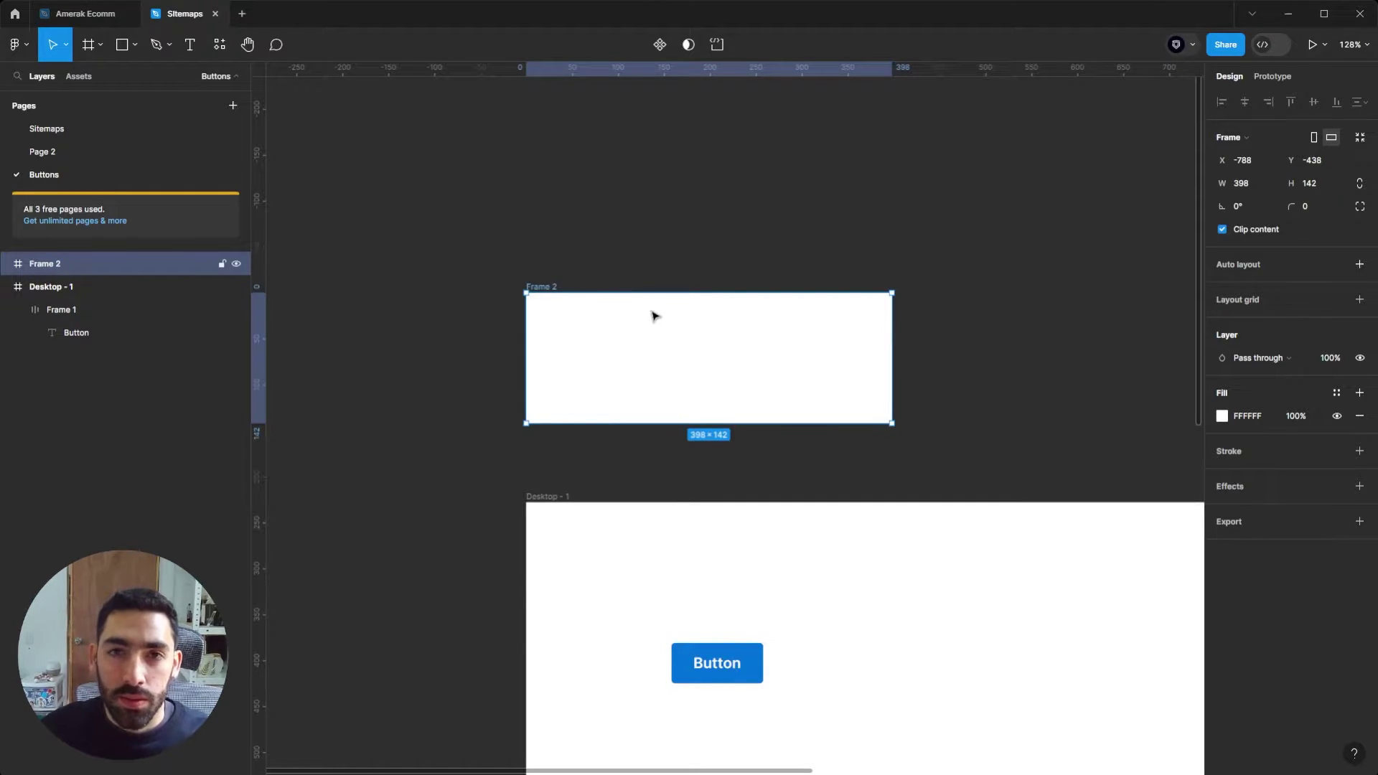
Launch the Iconify plugin and browse the face icon results.
right_click(664, 254)
mouse_move(712, 376)
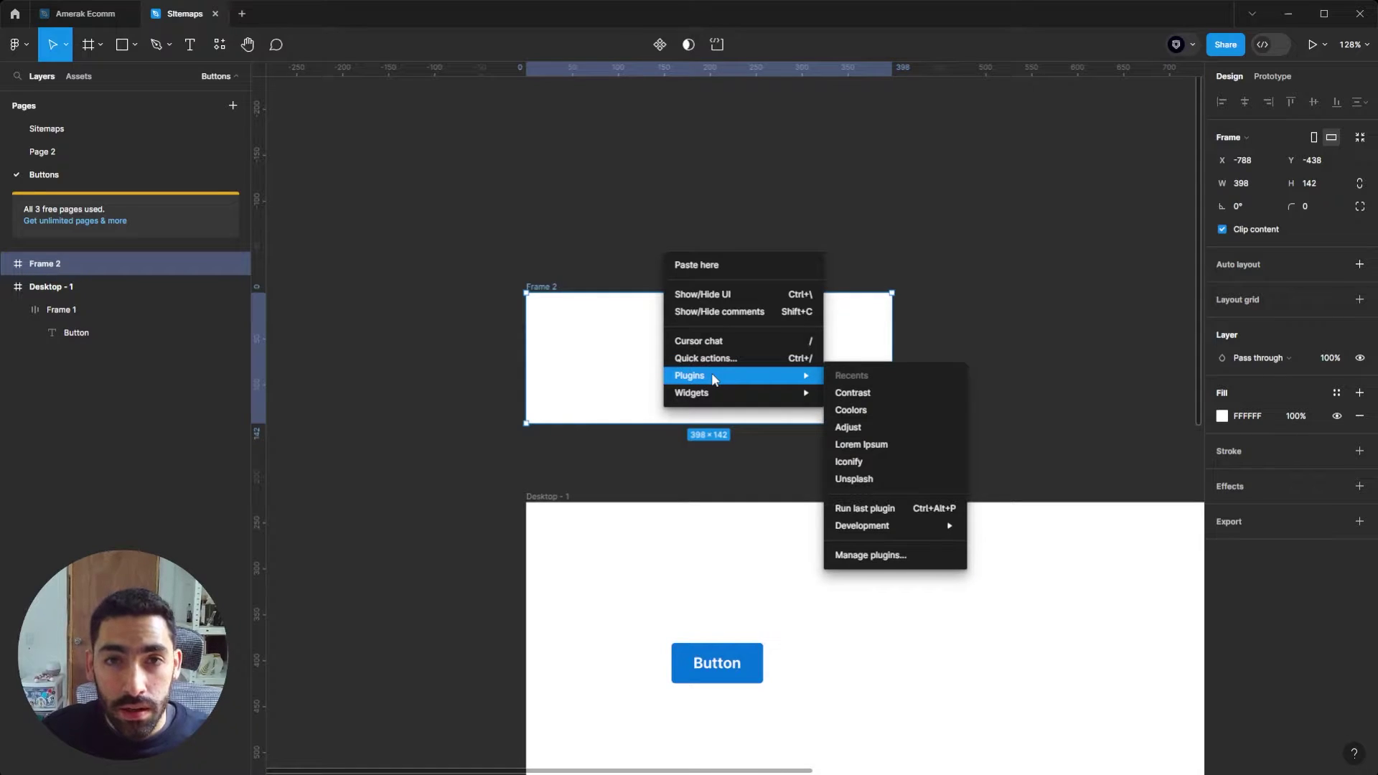
left_click(910, 453)
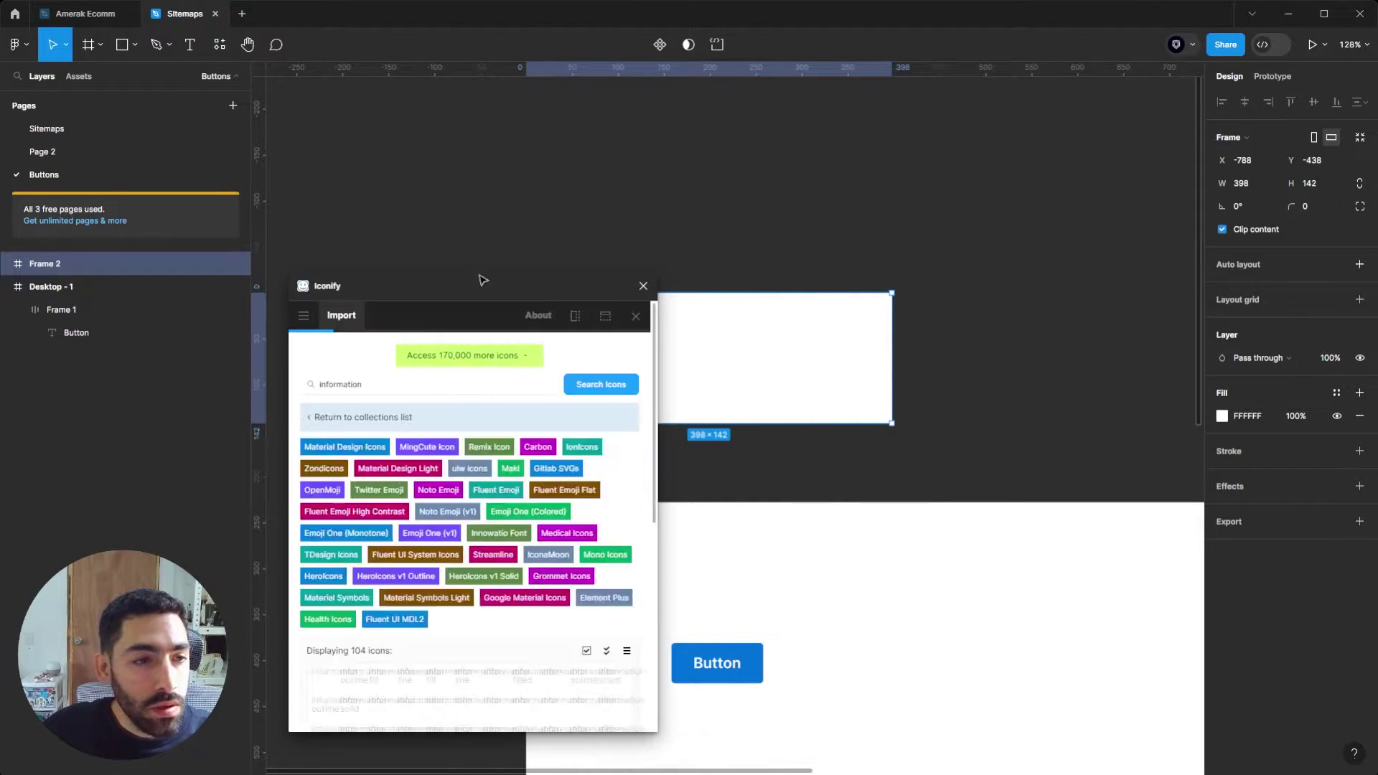
scroll(400, 636, "down", 4)
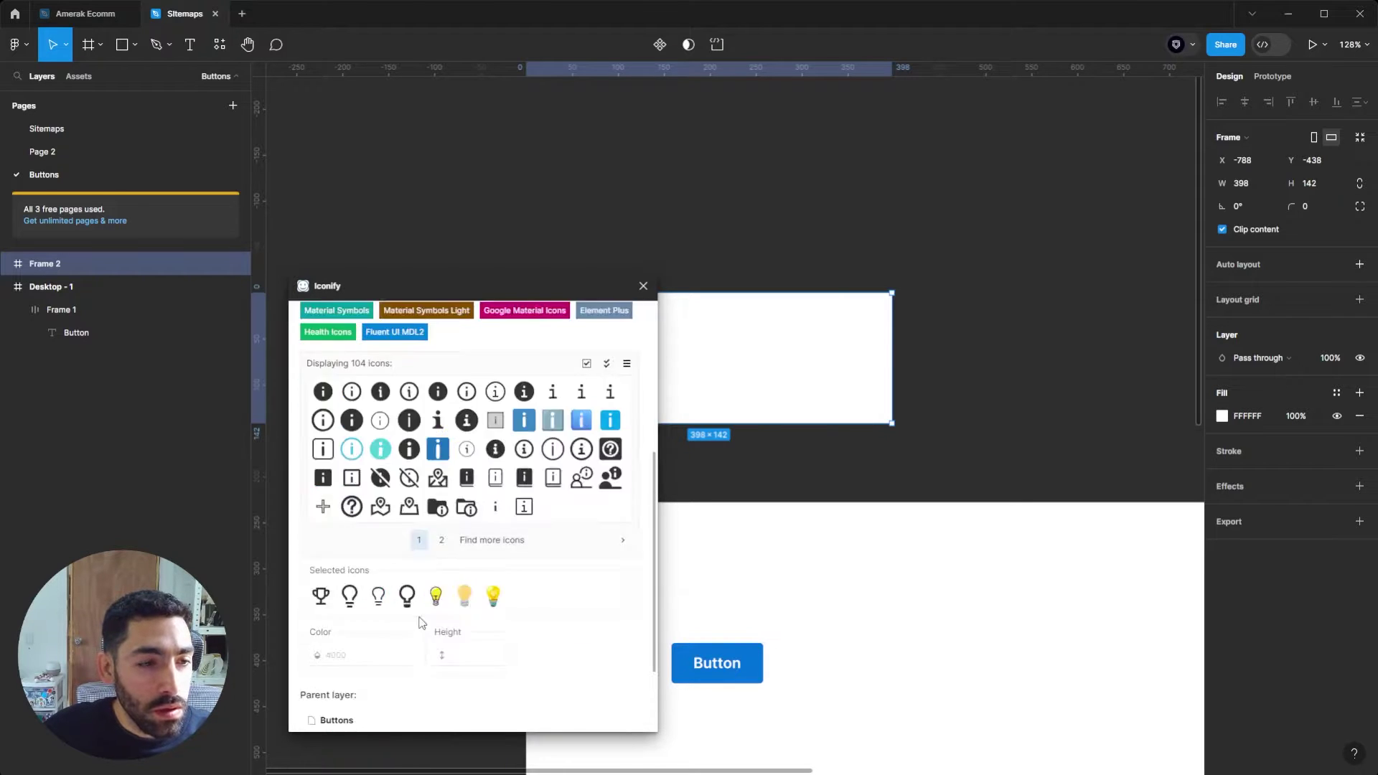
scroll(400, 637, "up", 5)
scroll(493, 457, "down", 2)
left_click(494, 443)
Import the neutral face icon into Frame 2 next to the sad face.
scroll(449, 480, "down", 5)
scroll(439, 516, "up", 10)
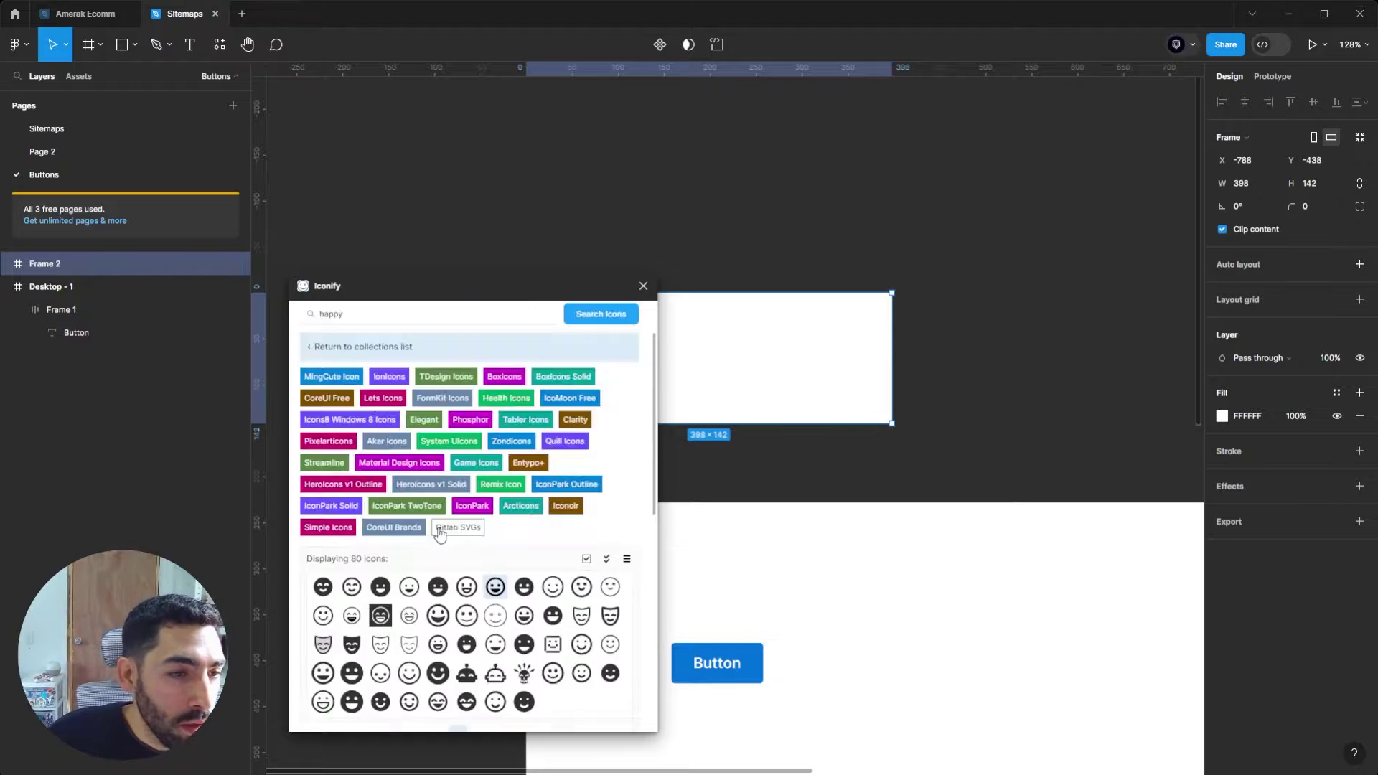
scroll(439, 517, "down", 5)
left_click(422, 708)
scroll(411, 428, "up", 5)
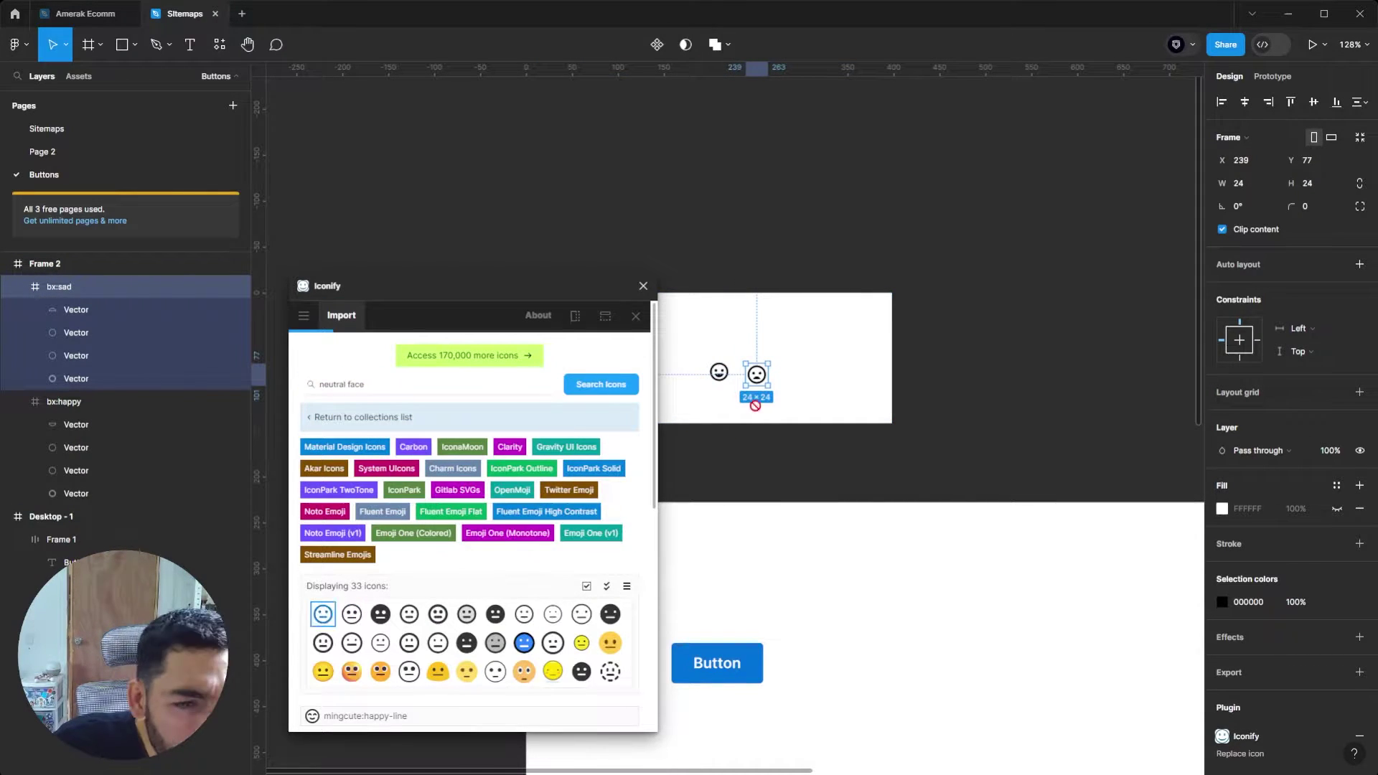
left_click_drag(792, 377, 792, 377)
left_click_drag(689, 412, 1157, 163)
scroll(716, 477, "up", 5)
left_click(781, 430)
Make each face icon a component, combine them as variants, and name the set ICON.
left_click_drag(781, 429, 493, 244)
left_click(667, 44)
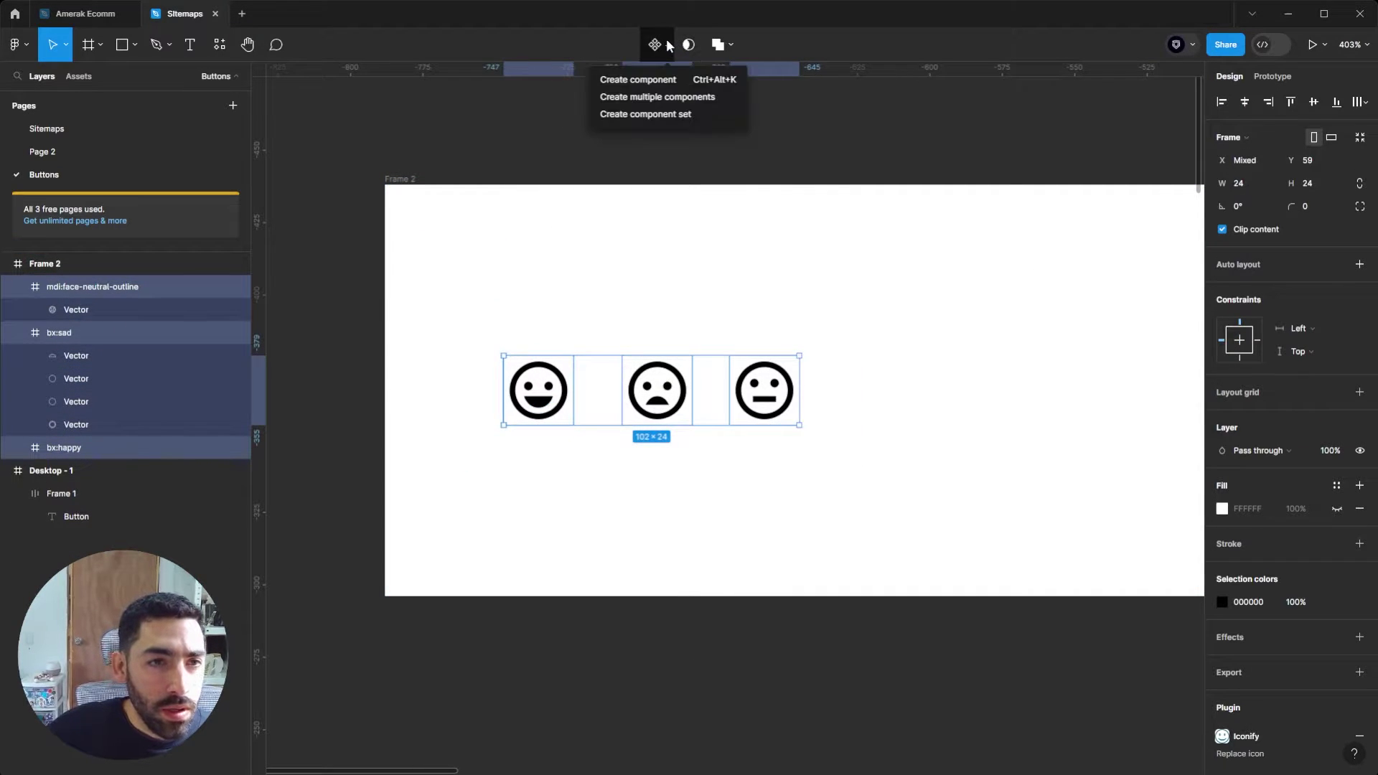
left_click(678, 99)
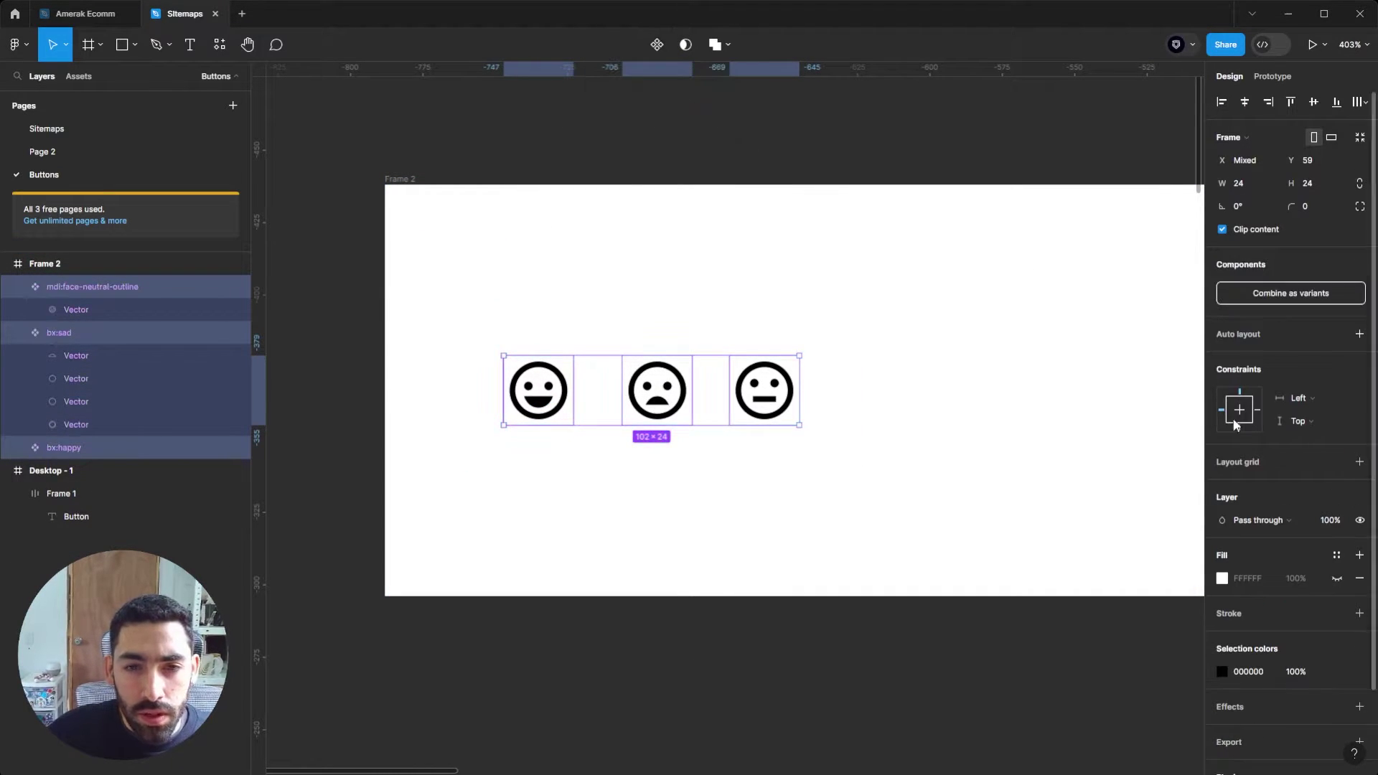
left_click(1303, 303)
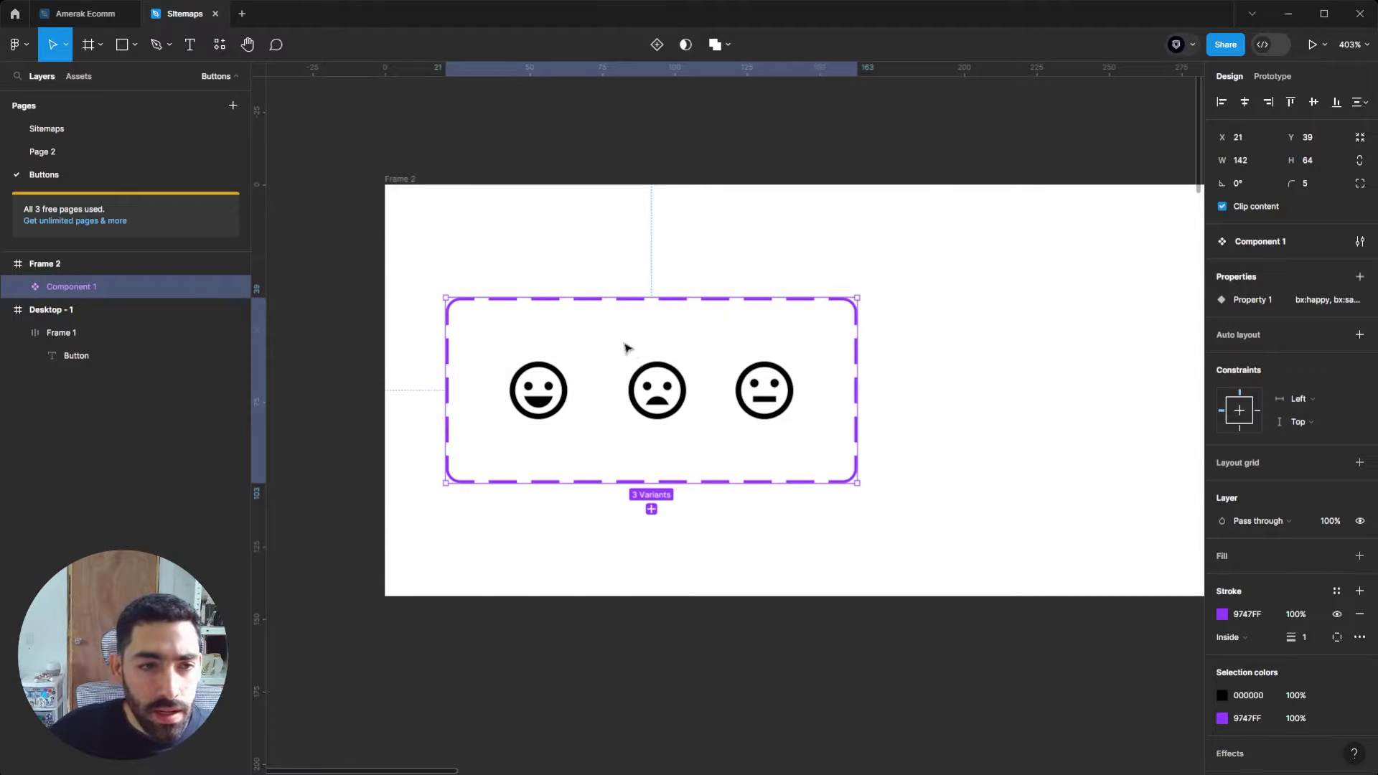
double_click(75, 289)
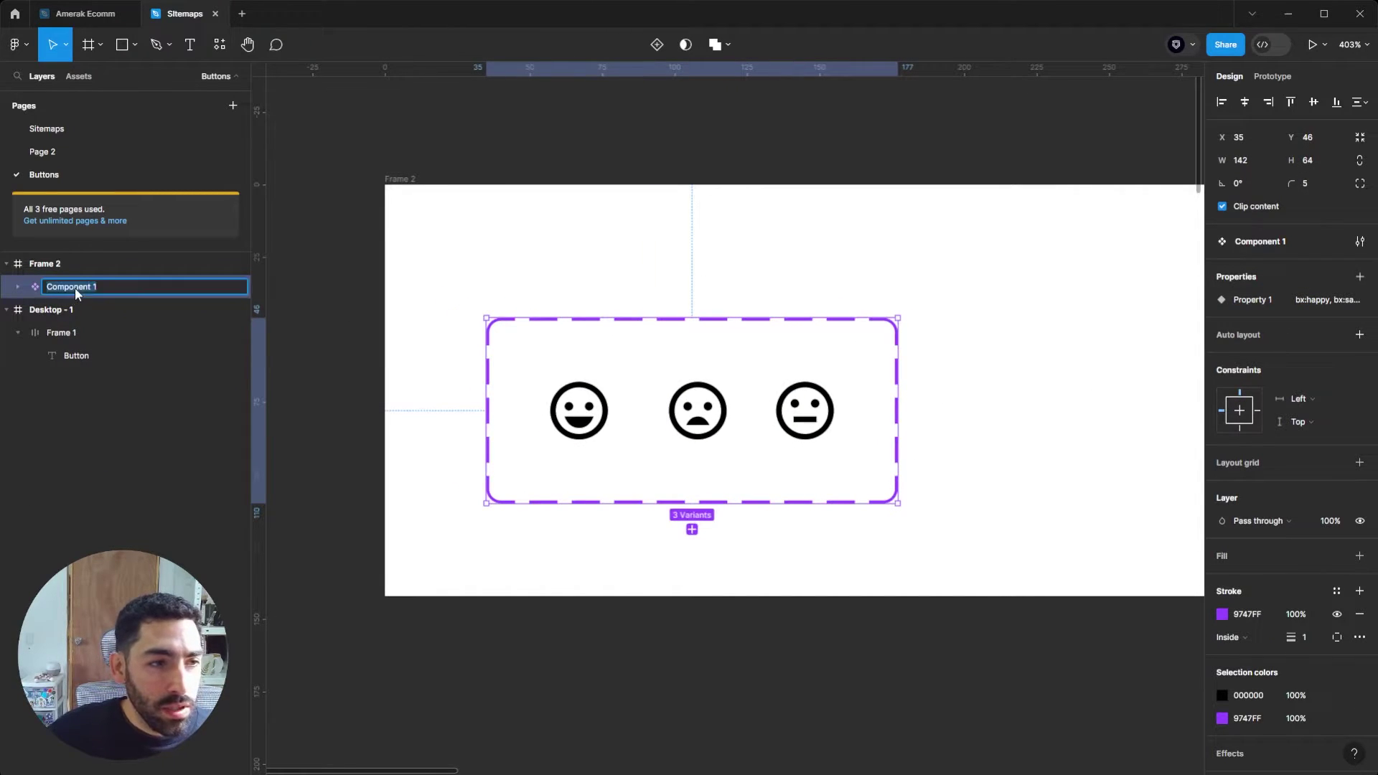
type("ICON")
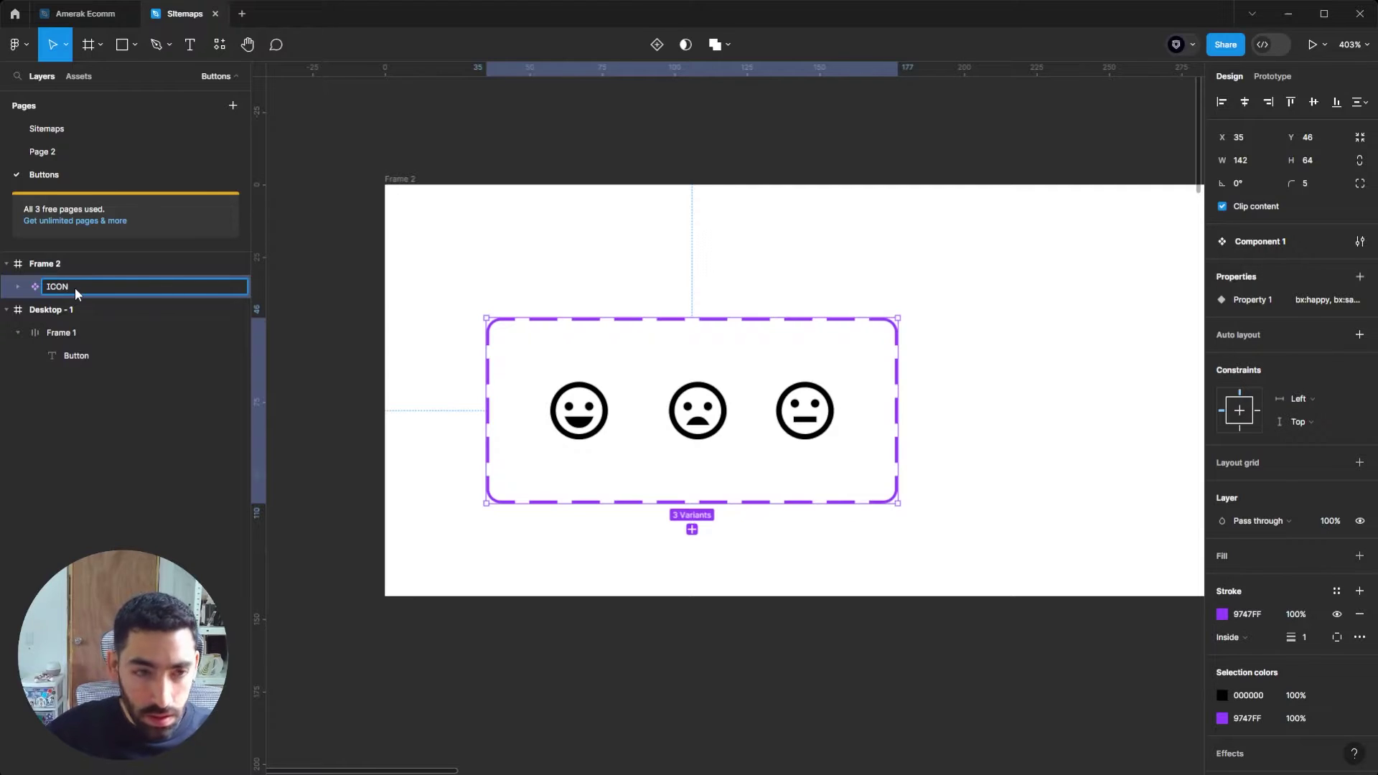
key("Return")
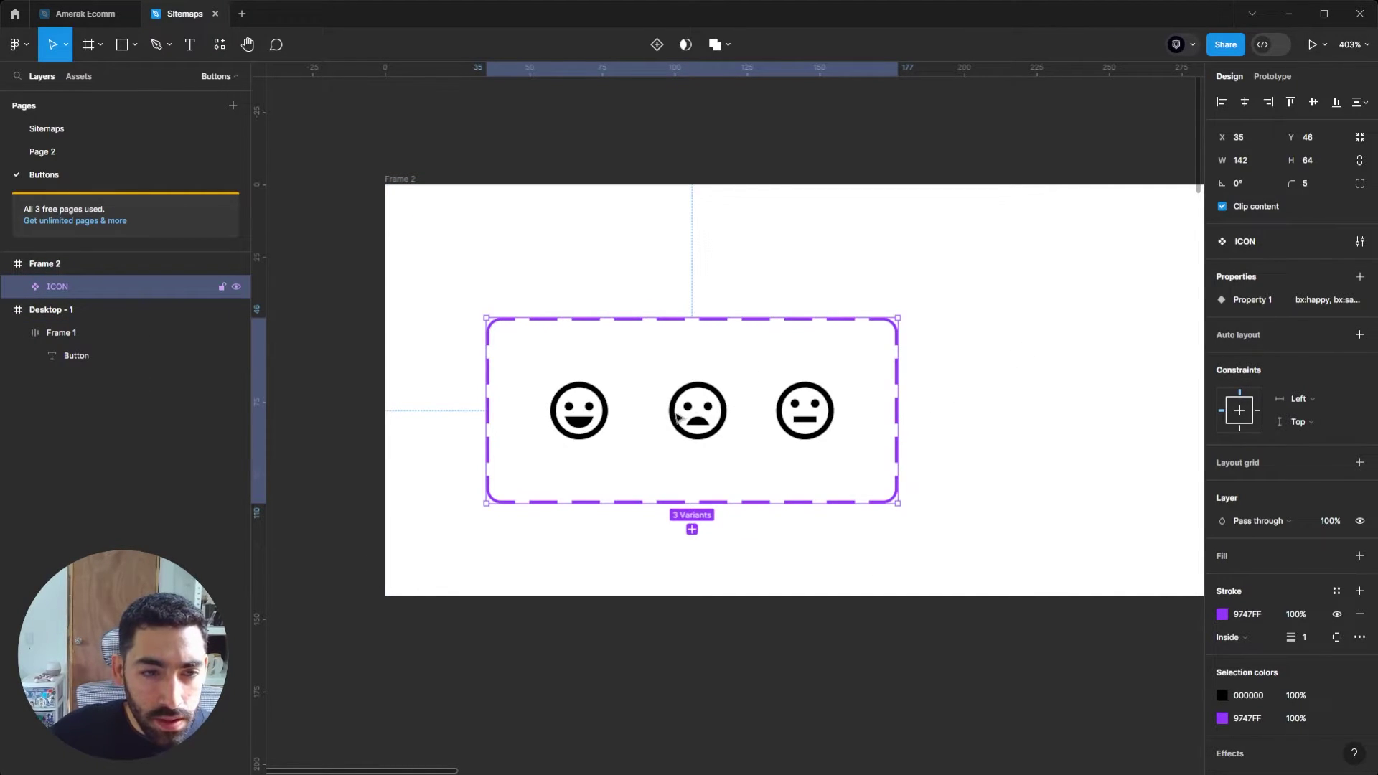
left_click(1067, 385)
Copy the bx:happy variant from the ICON component set.
scroll(1019, 384, "down", 1)
scroll(1021, 386, "down", 2)
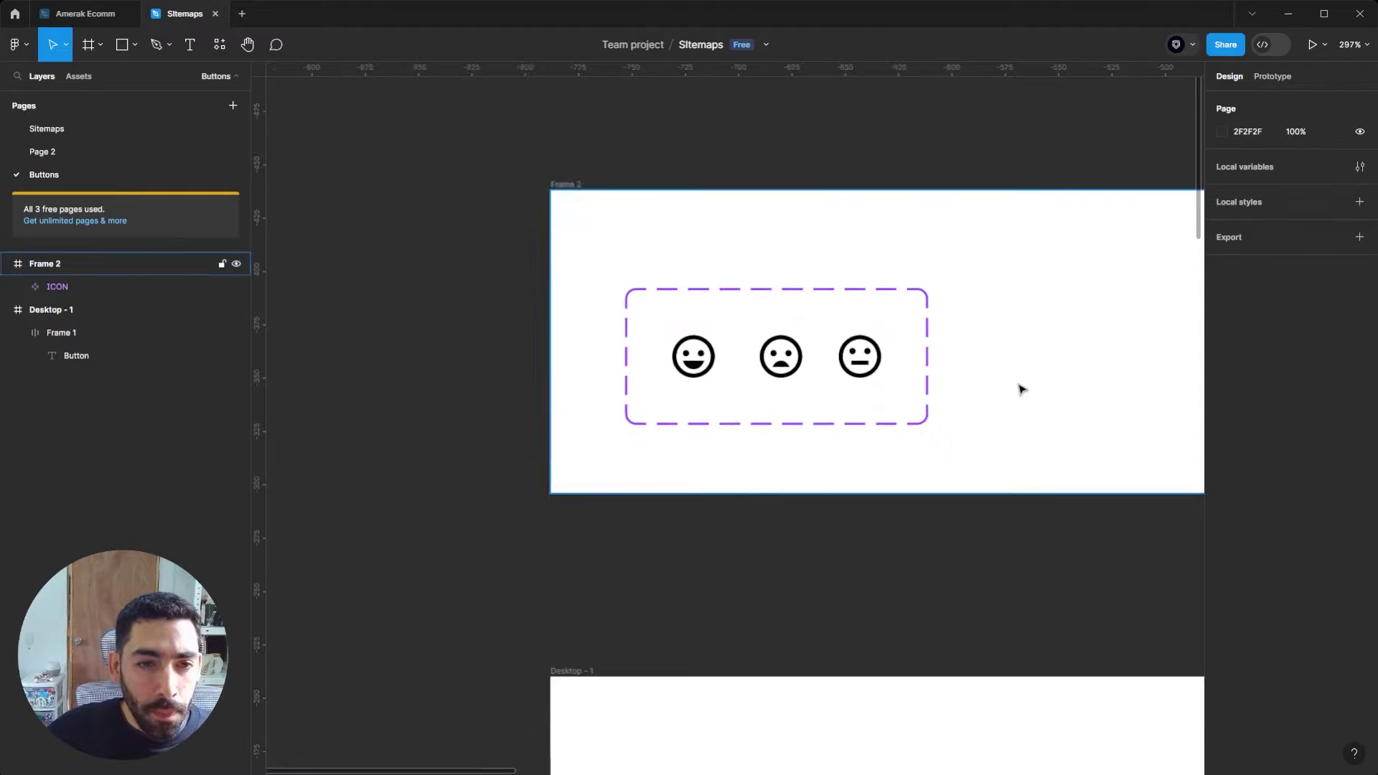
left_click_drag(1024, 390, 898, 261)
scroll(897, 262, "down", 2)
left_click(655, 273)
left_click(618, 250)
key("ctrl+c")
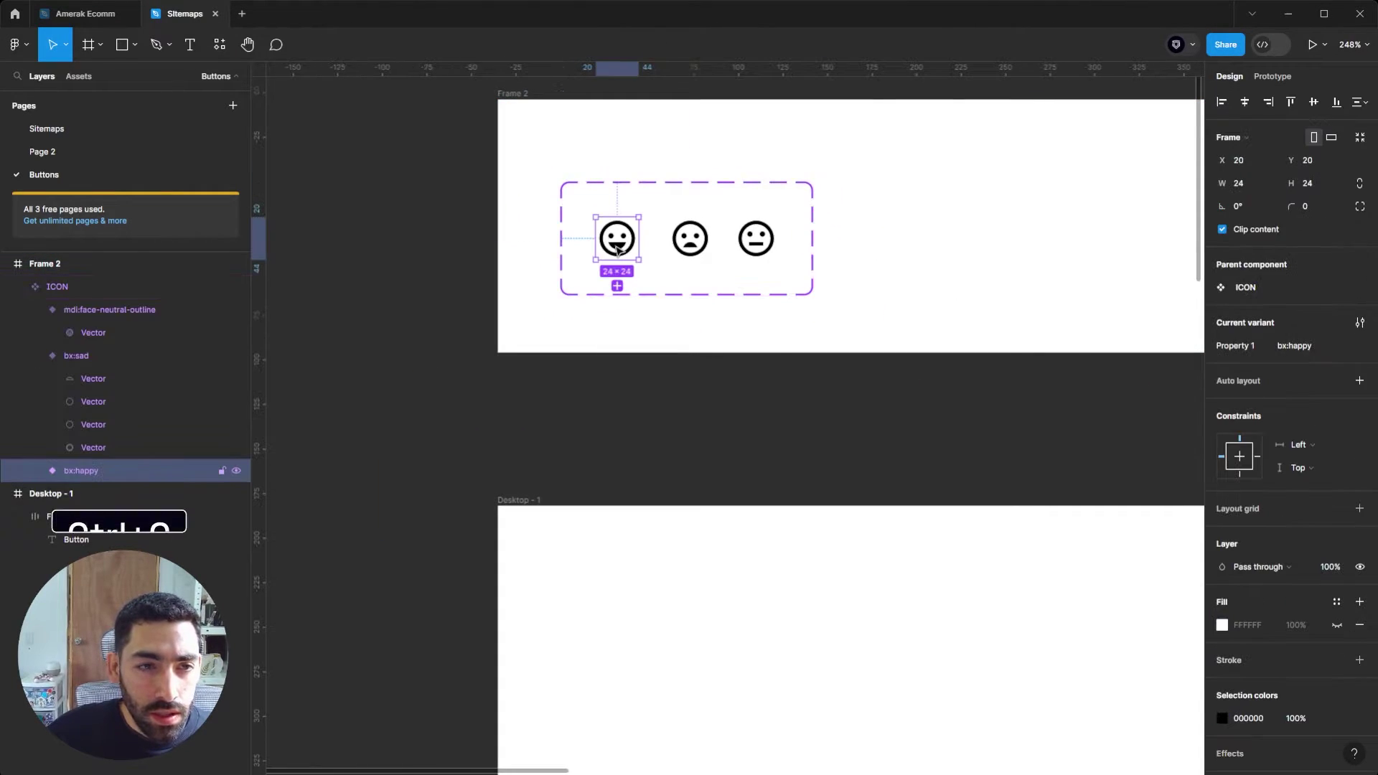
scroll(945, 270, "down", 1)
key("alt")
scroll(945, 270, "down", 5)
scroll(907, 310, "up", 2)
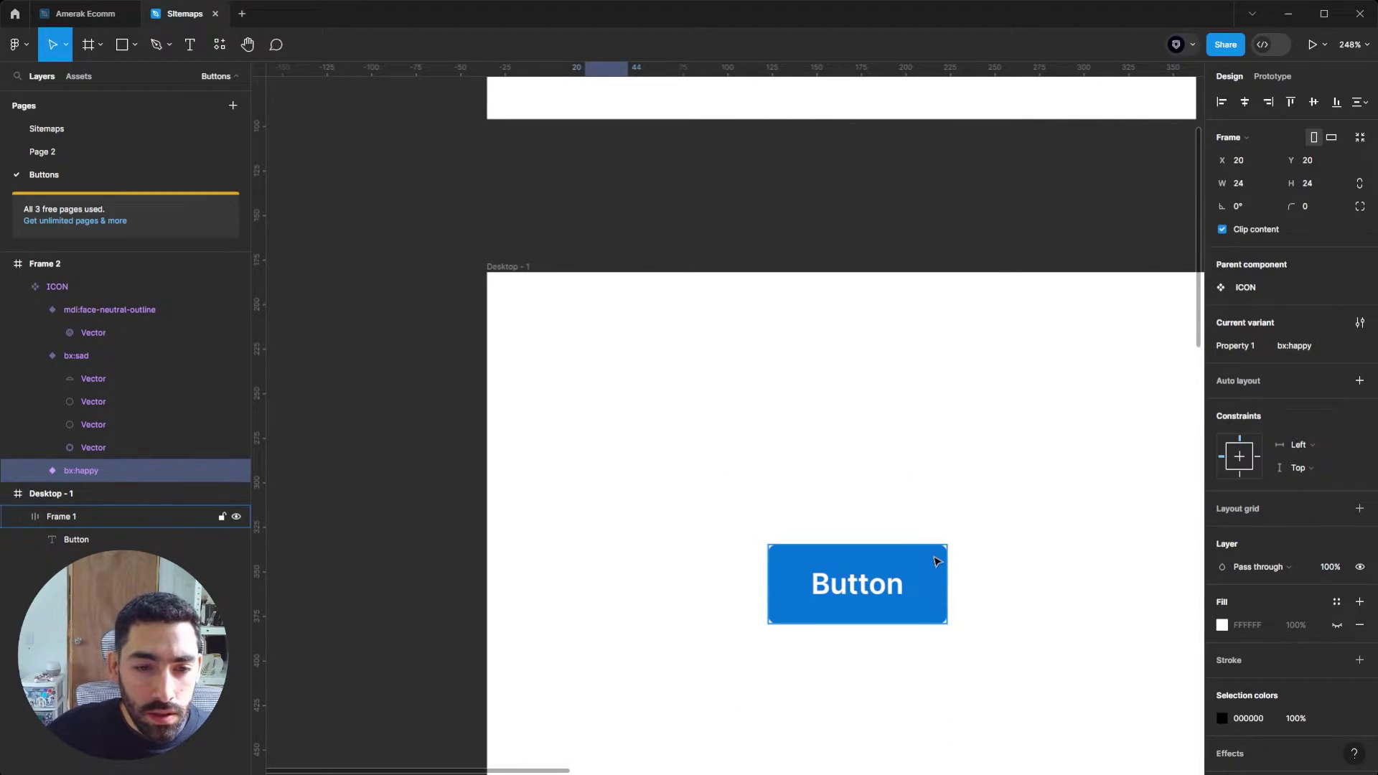
Paste the happy icon into the Button, left of its label, and colour it white.
left_click(937, 561)
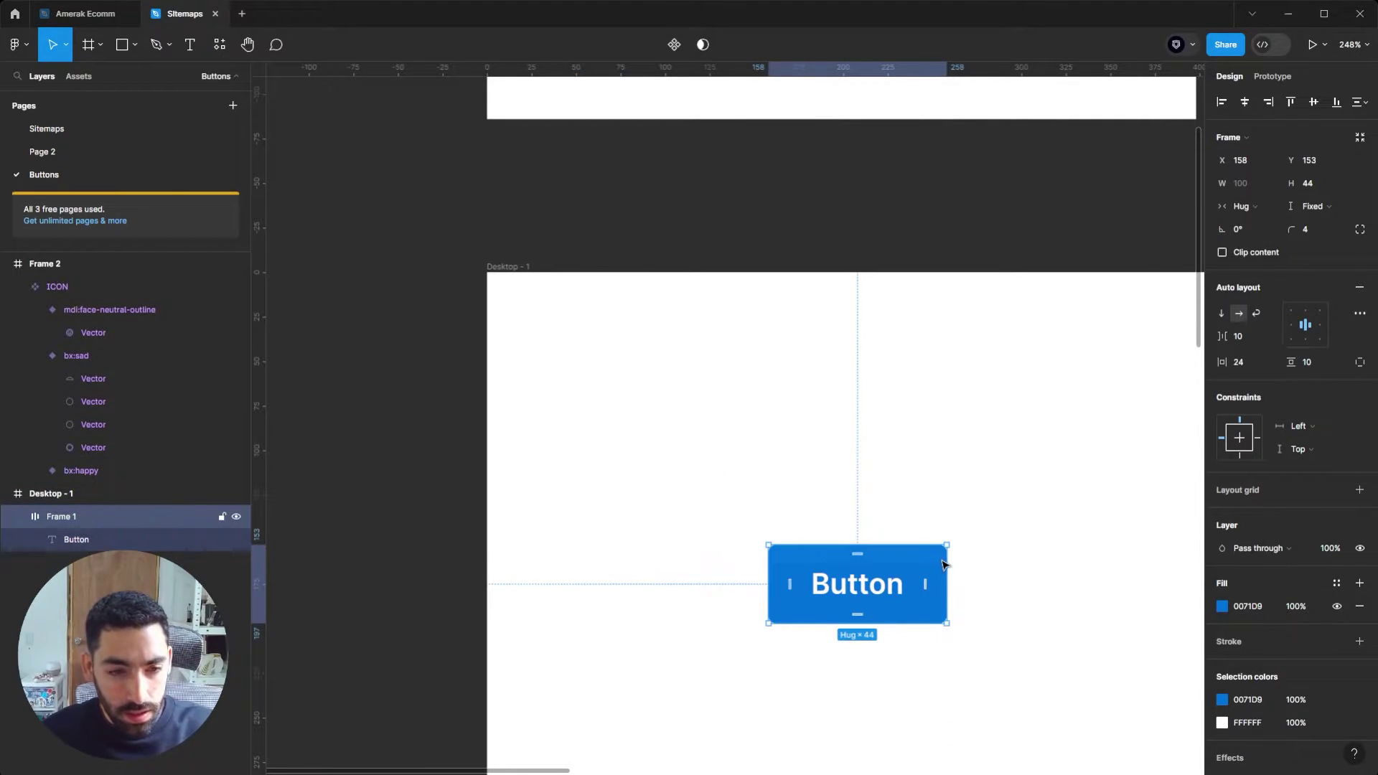
key("ctrl+v")
key("Left")
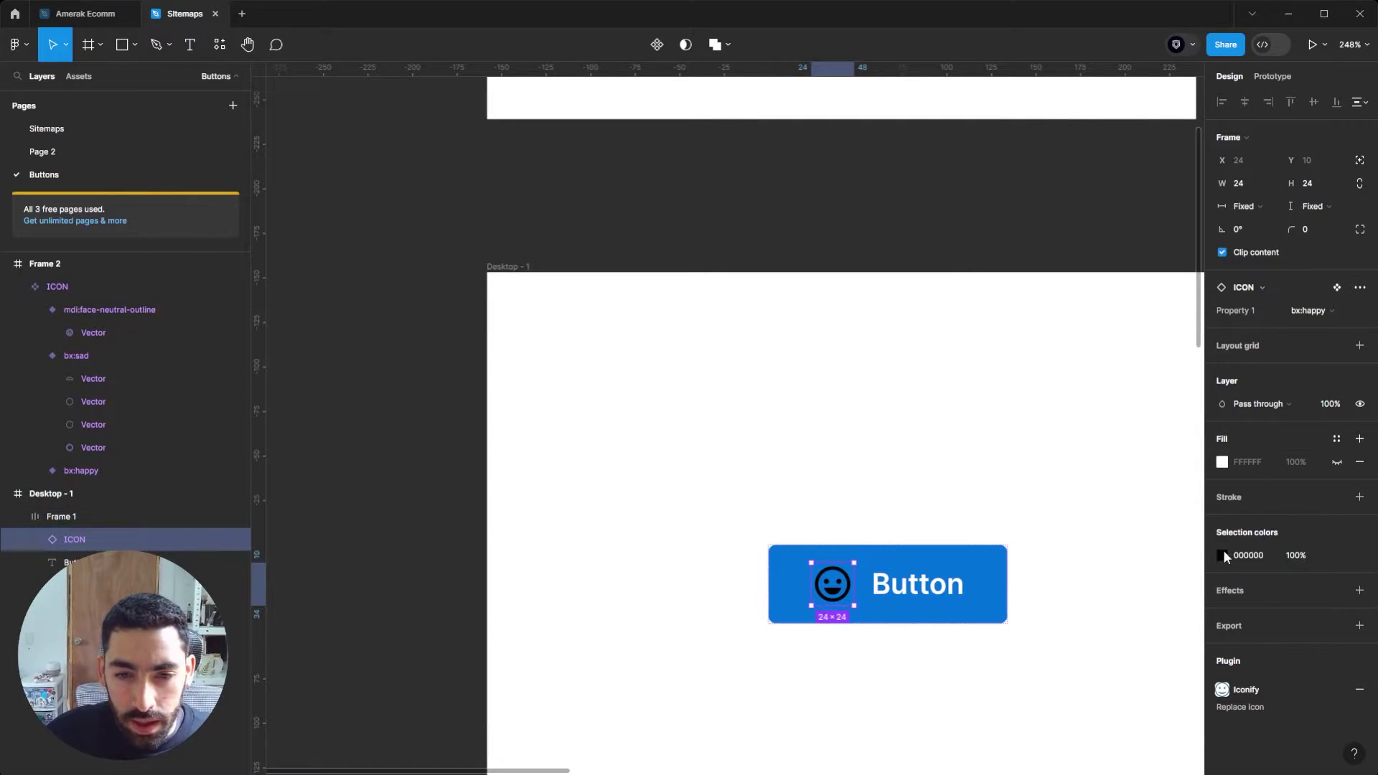
left_click(1222, 555)
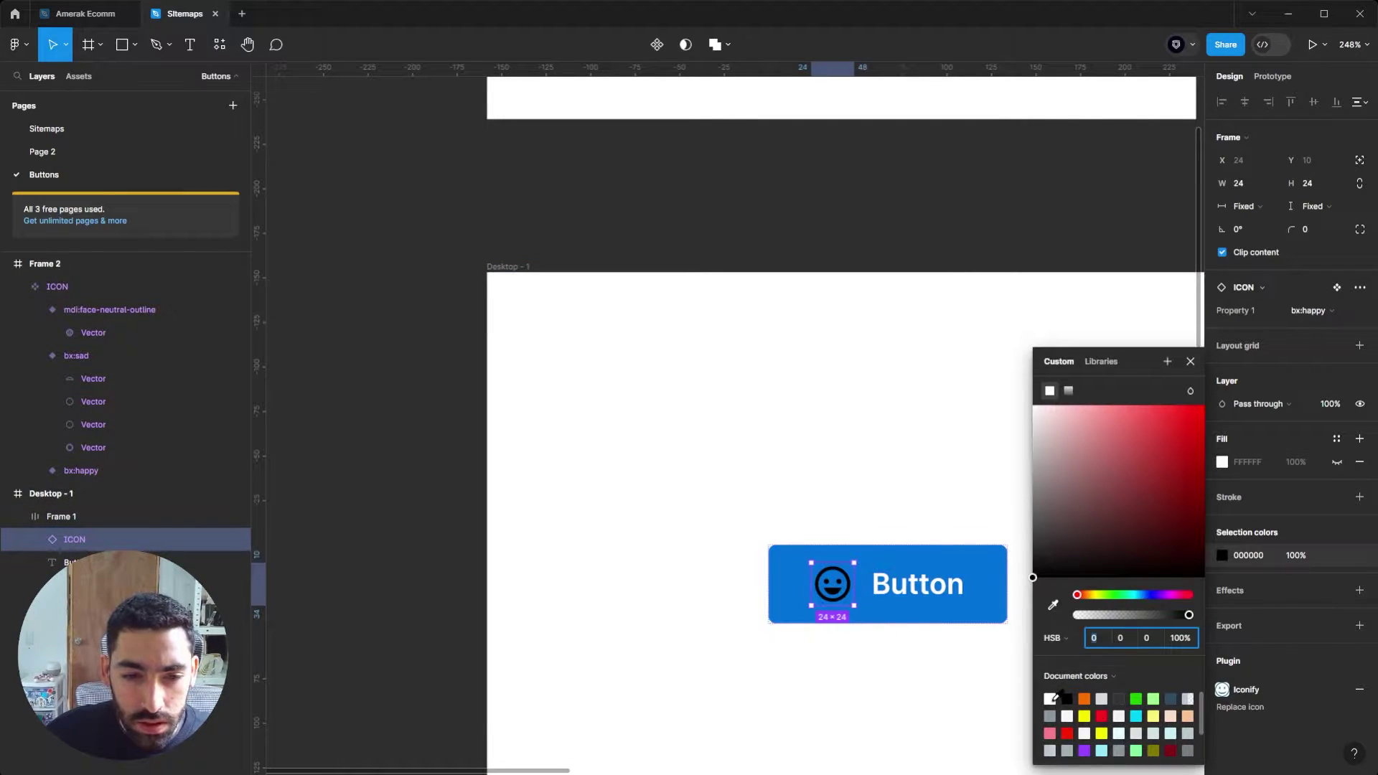
left_click(843, 394)
scroll(850, 402, "right", 3)
scroll(858, 409, "down", 1)
scroll(873, 412, "down", 5)
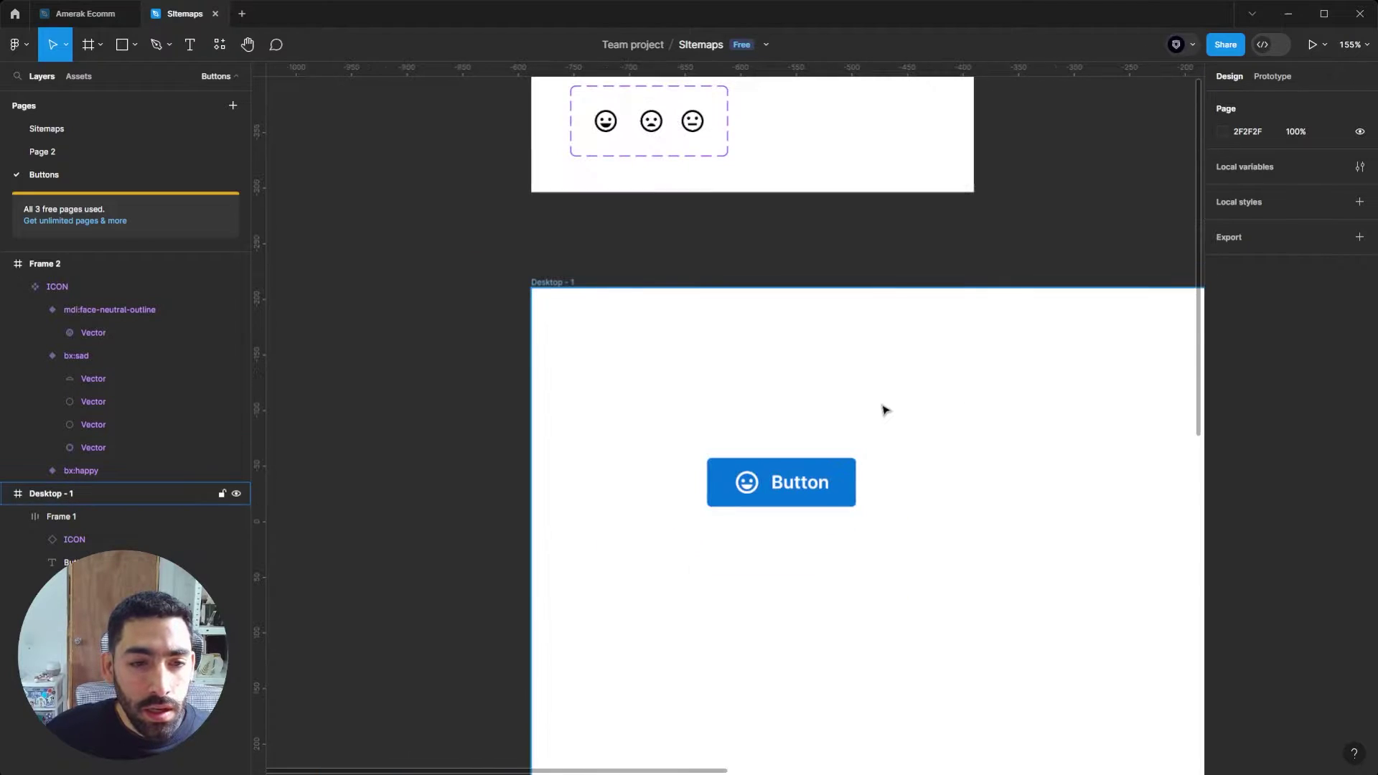
scroll(940, 425, "up", 2)
scroll(940, 425, "right", 1)
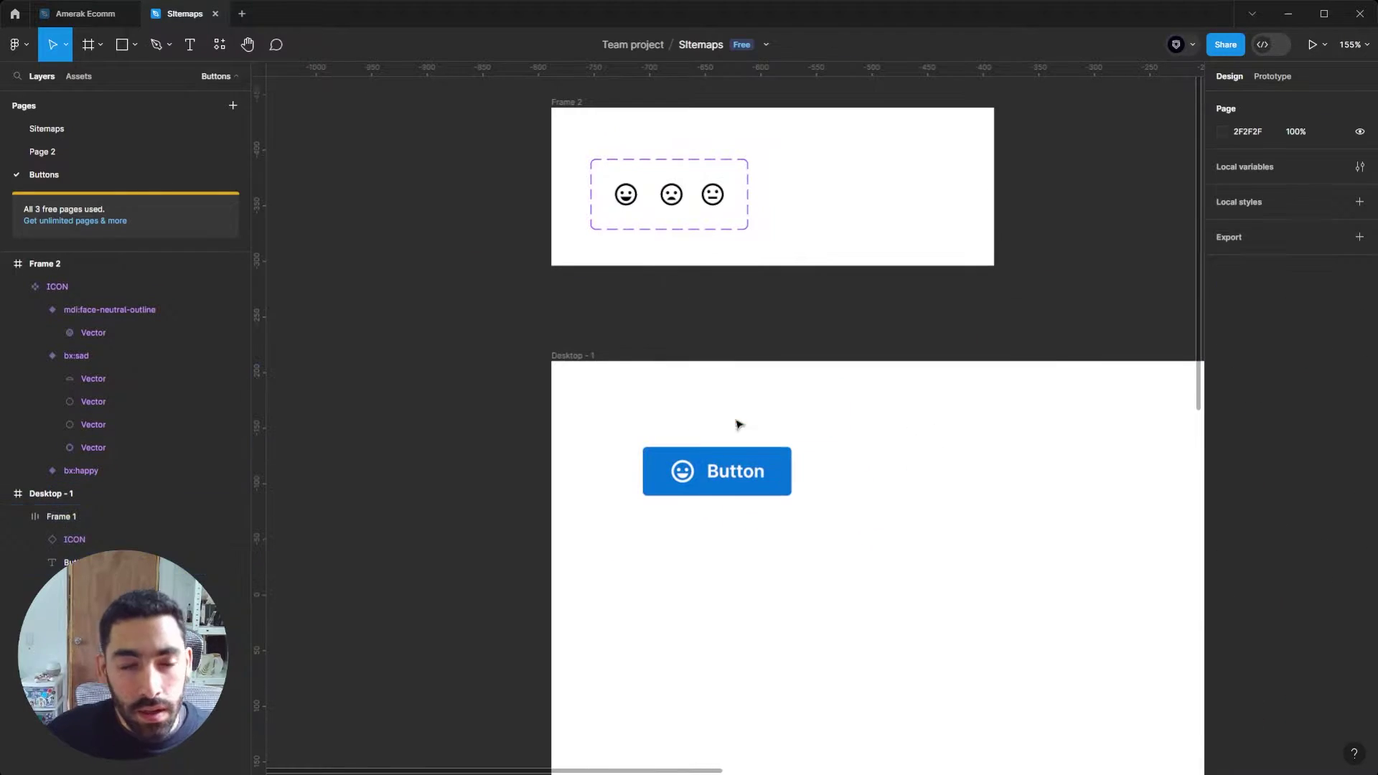
left_click(775, 471)
key("shift+2")
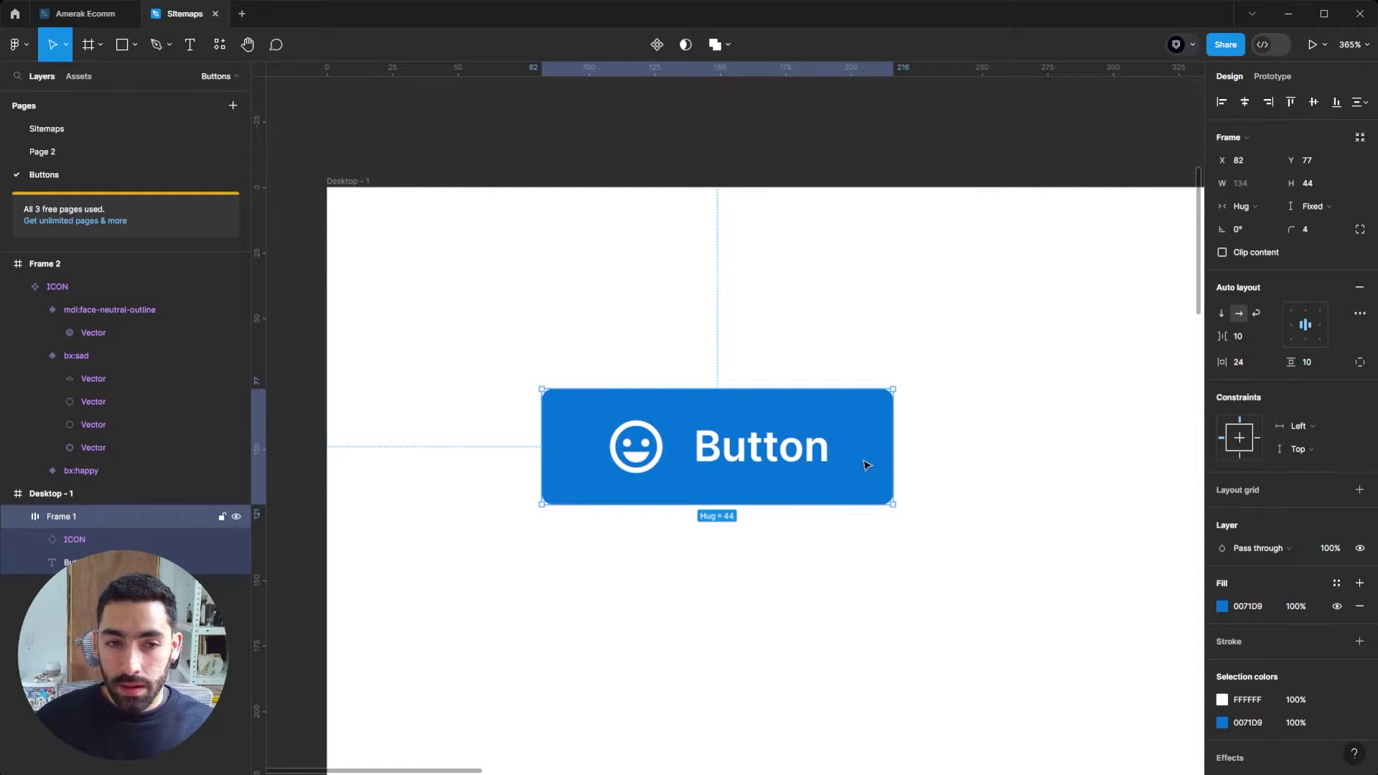
left_click(618, 459)
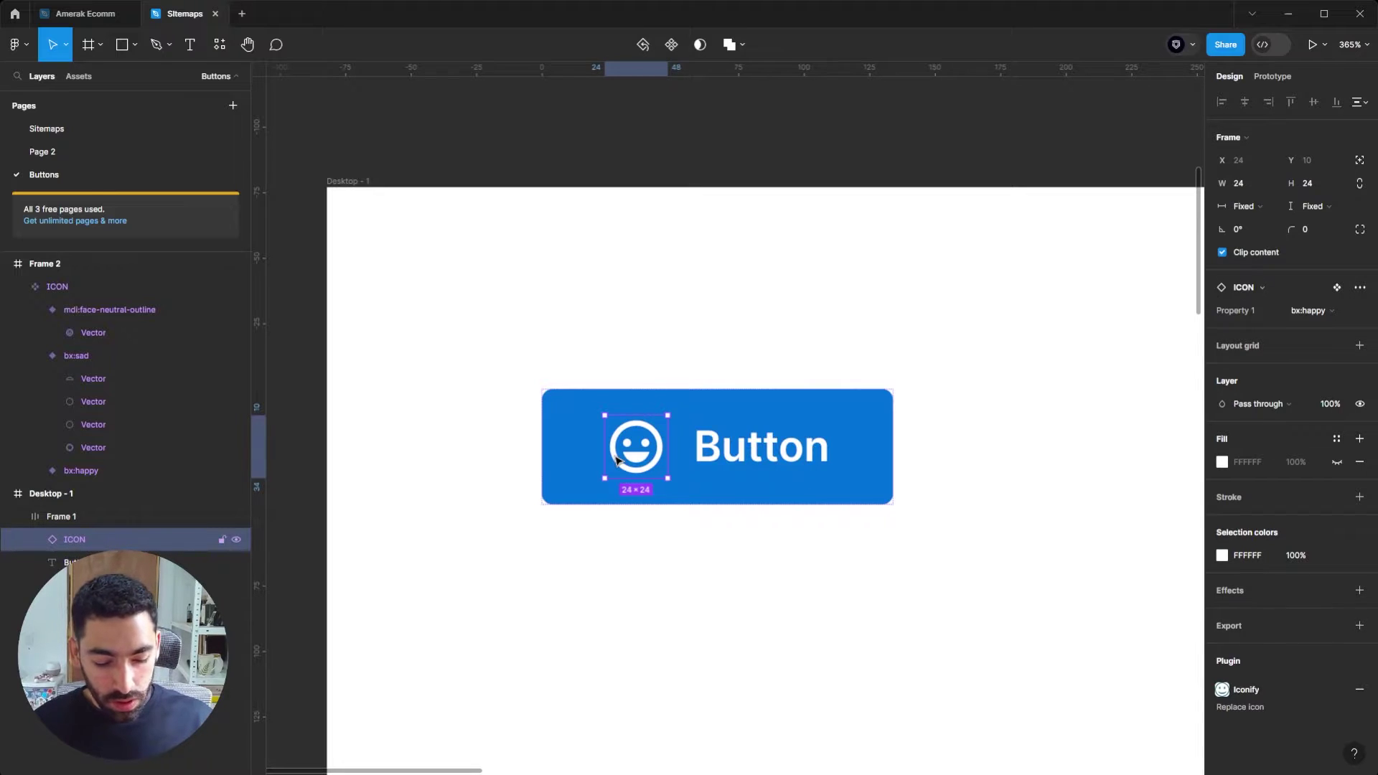
key("ctrl+d")
key("Right")
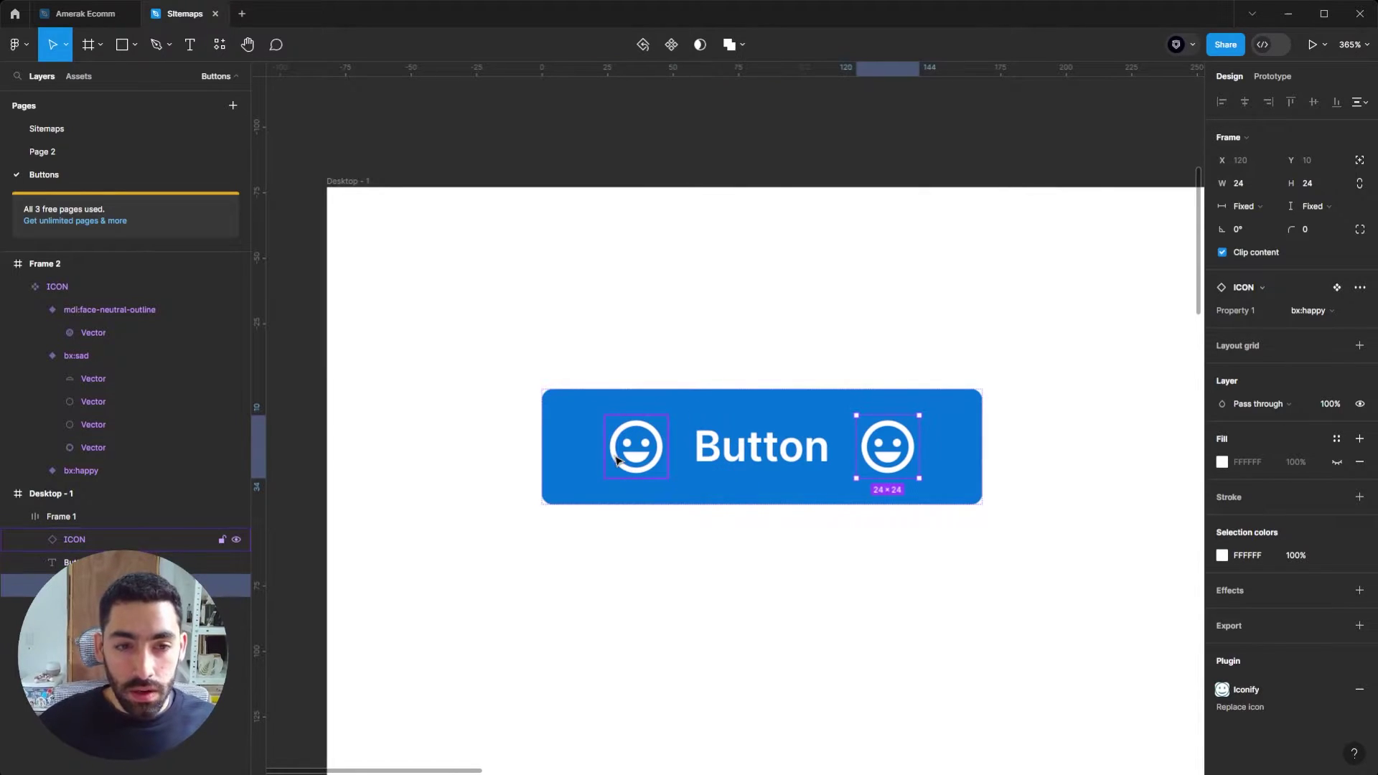
left_click(855, 625)
scroll(838, 424, "down", 3)
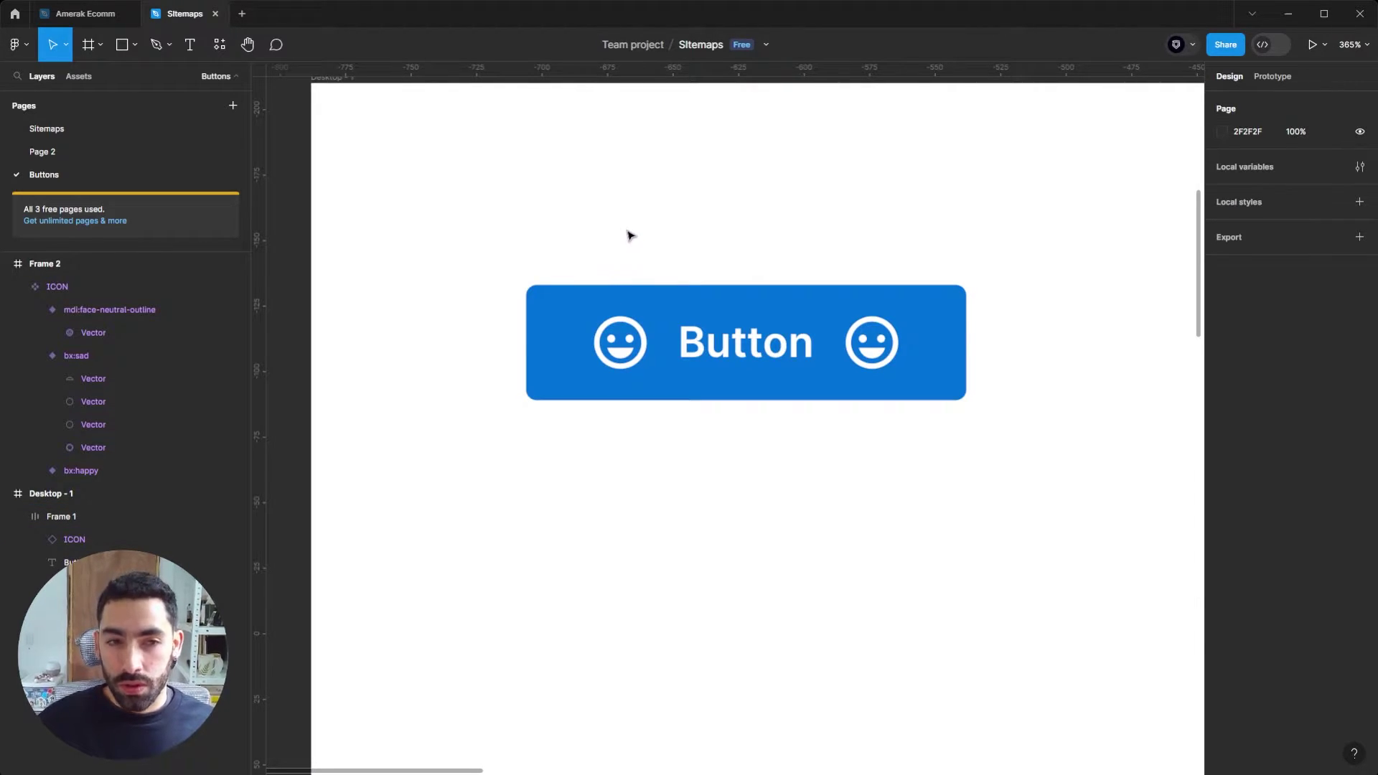
double_click(871, 352)
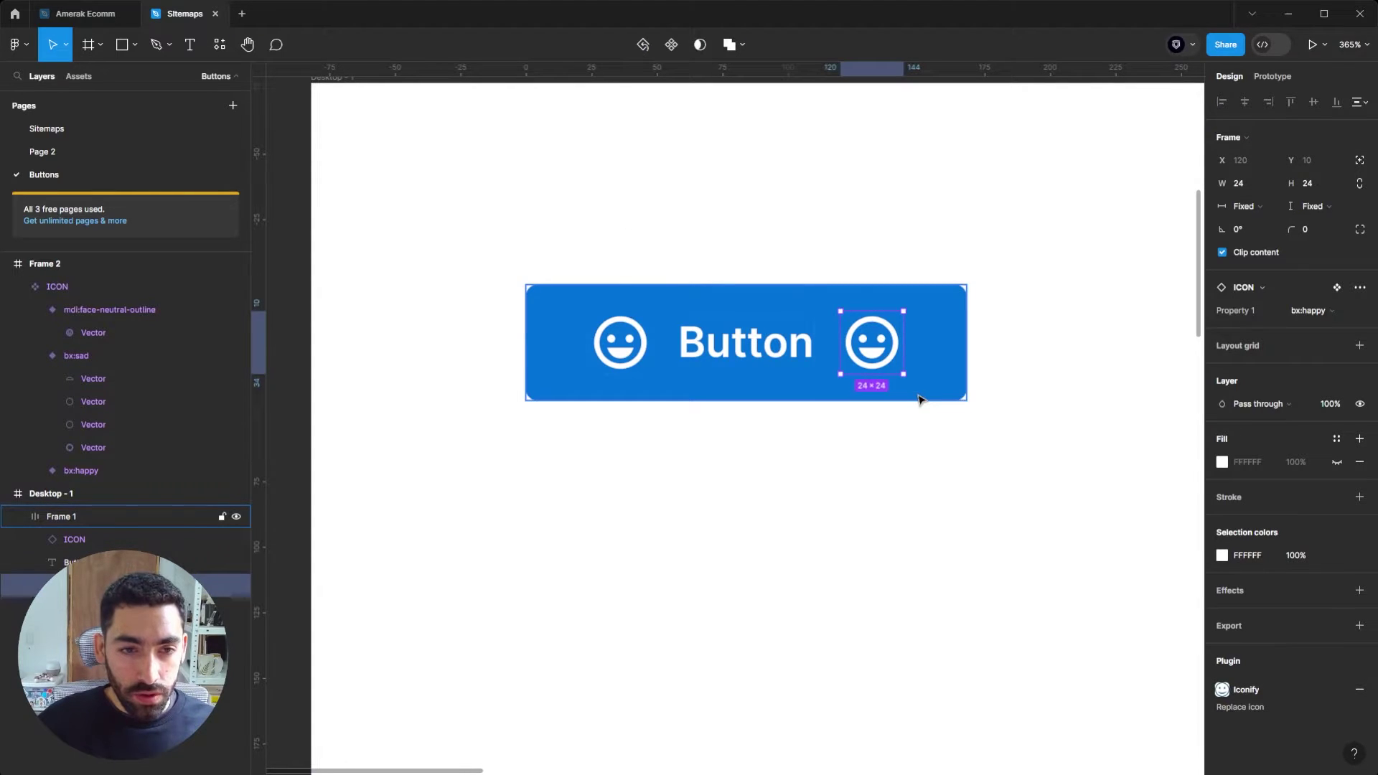
key("Delete")
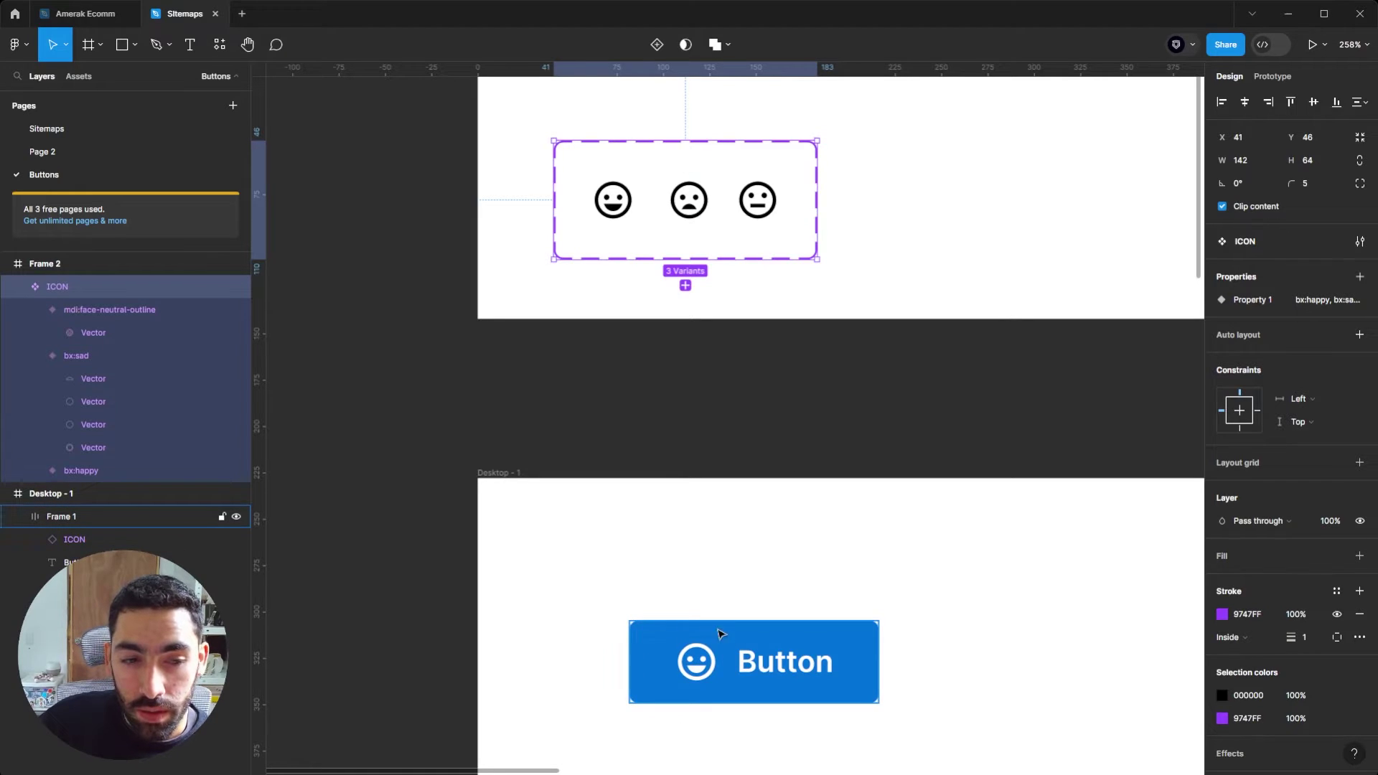
left_click(713, 670)
left_click(696, 664)
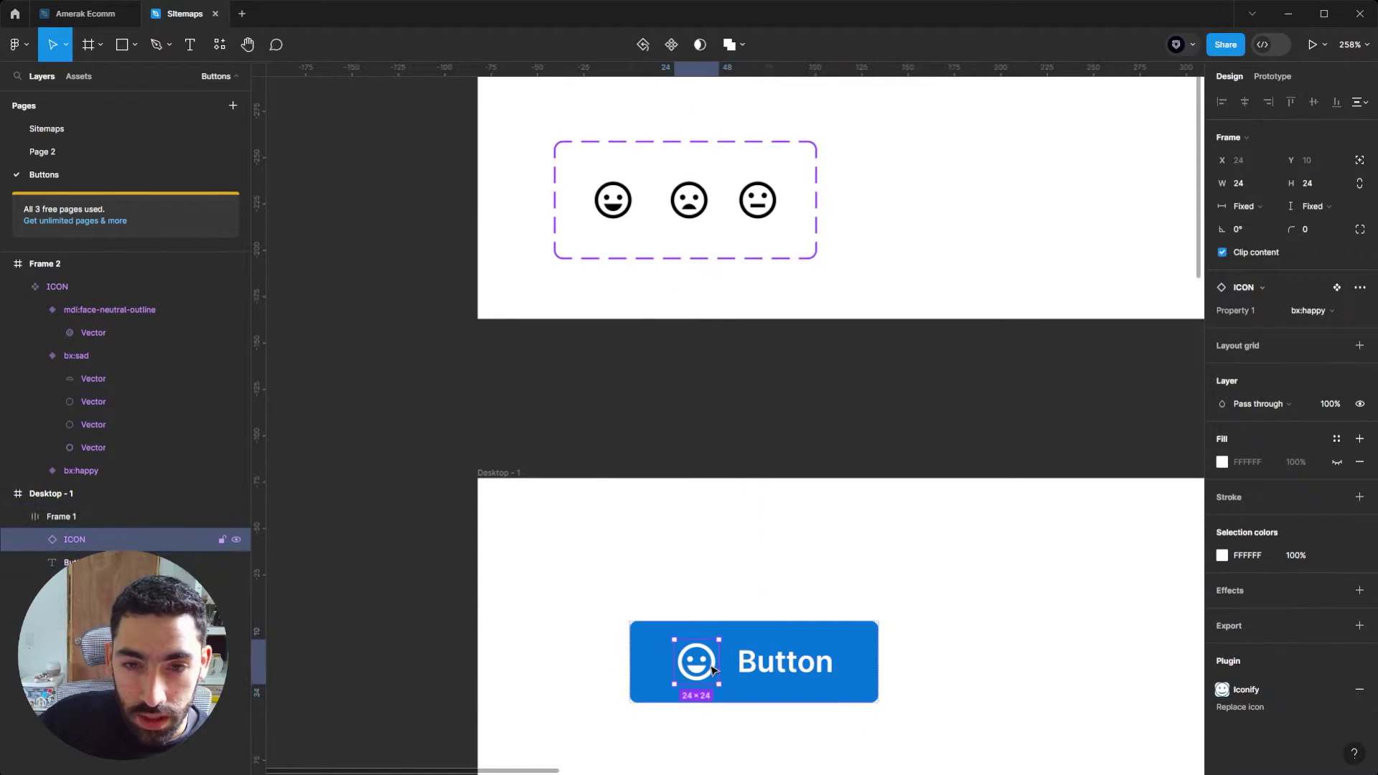
left_click(1337, 314)
left_click(1292, 345)
left_click(1336, 310)
left_click(1297, 294)
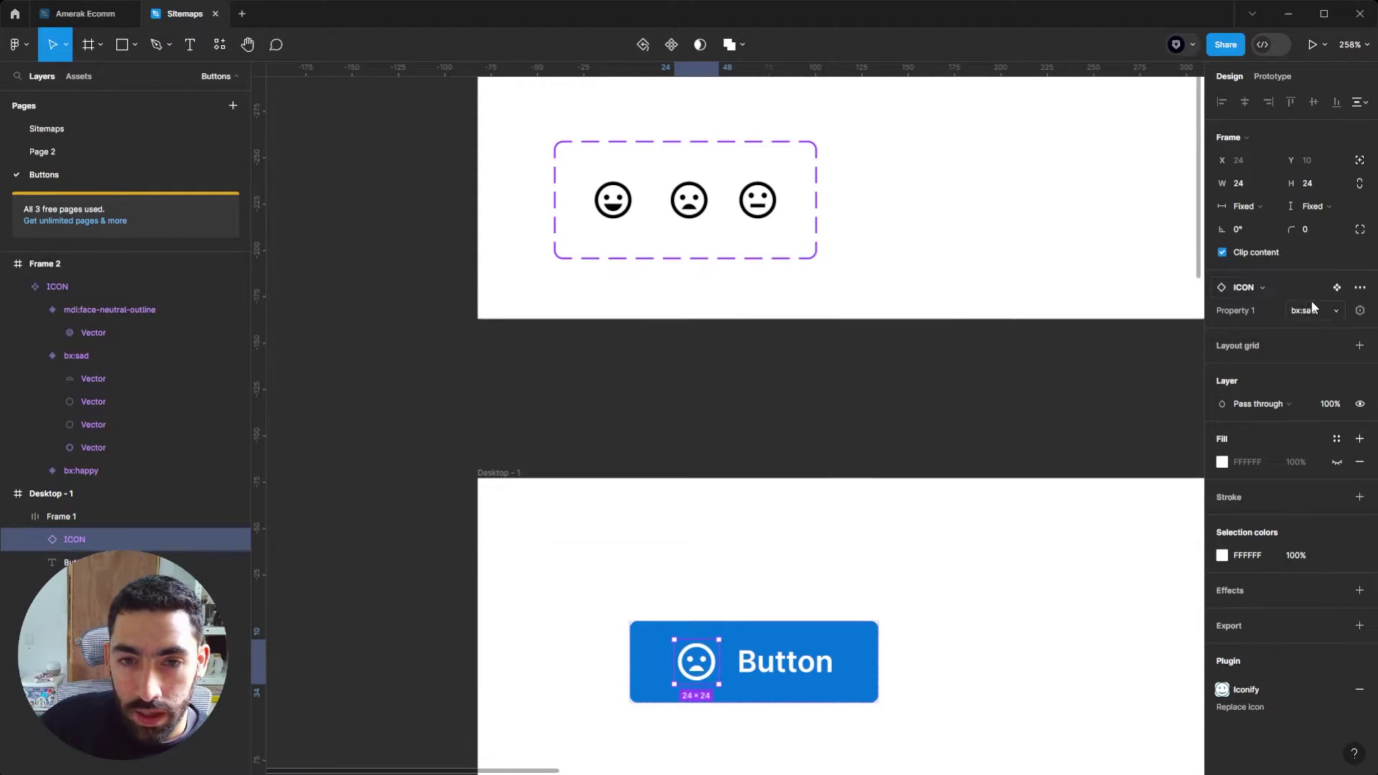
left_click(1310, 309)
left_click(1292, 290)
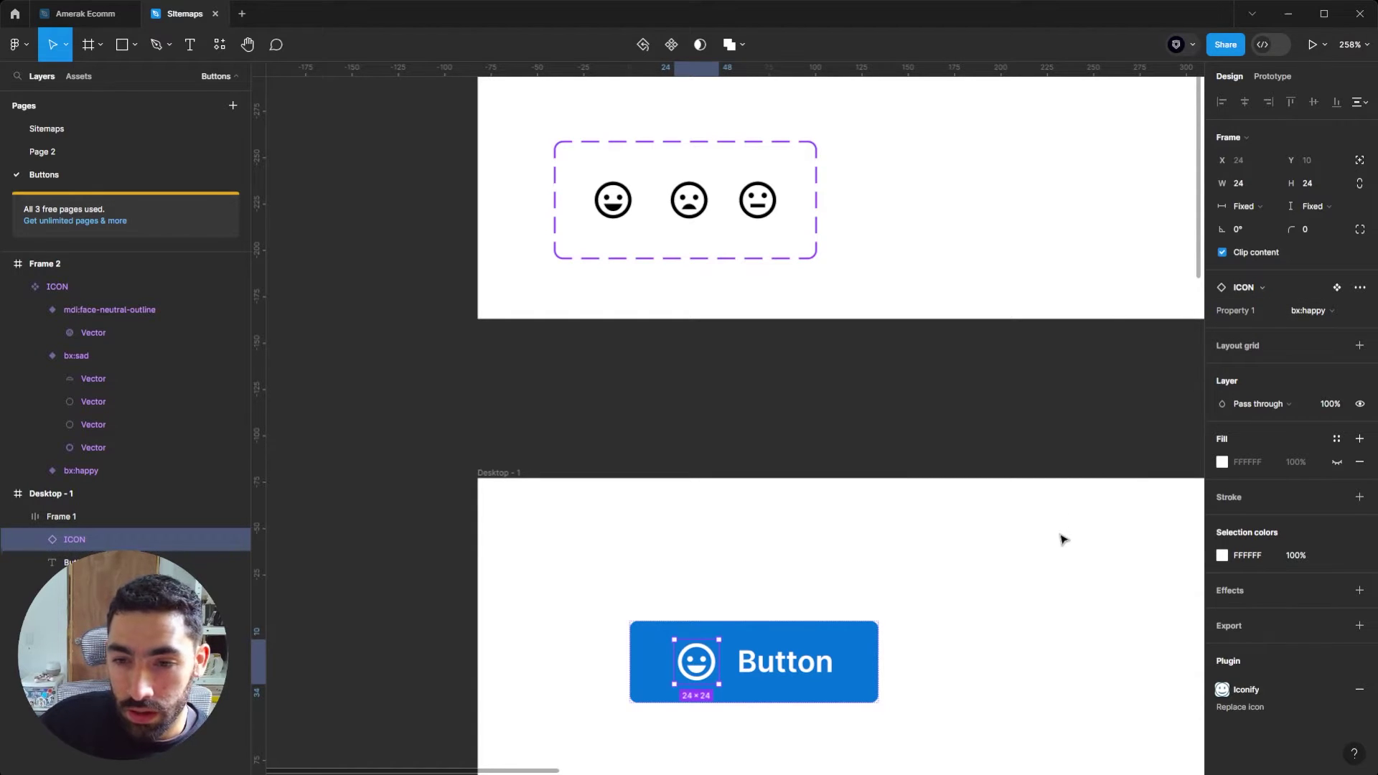
left_click(908, 296)
scroll(861, 323, "down", 3)
scroll(821, 344, "up", 1)
left_click(786, 213)
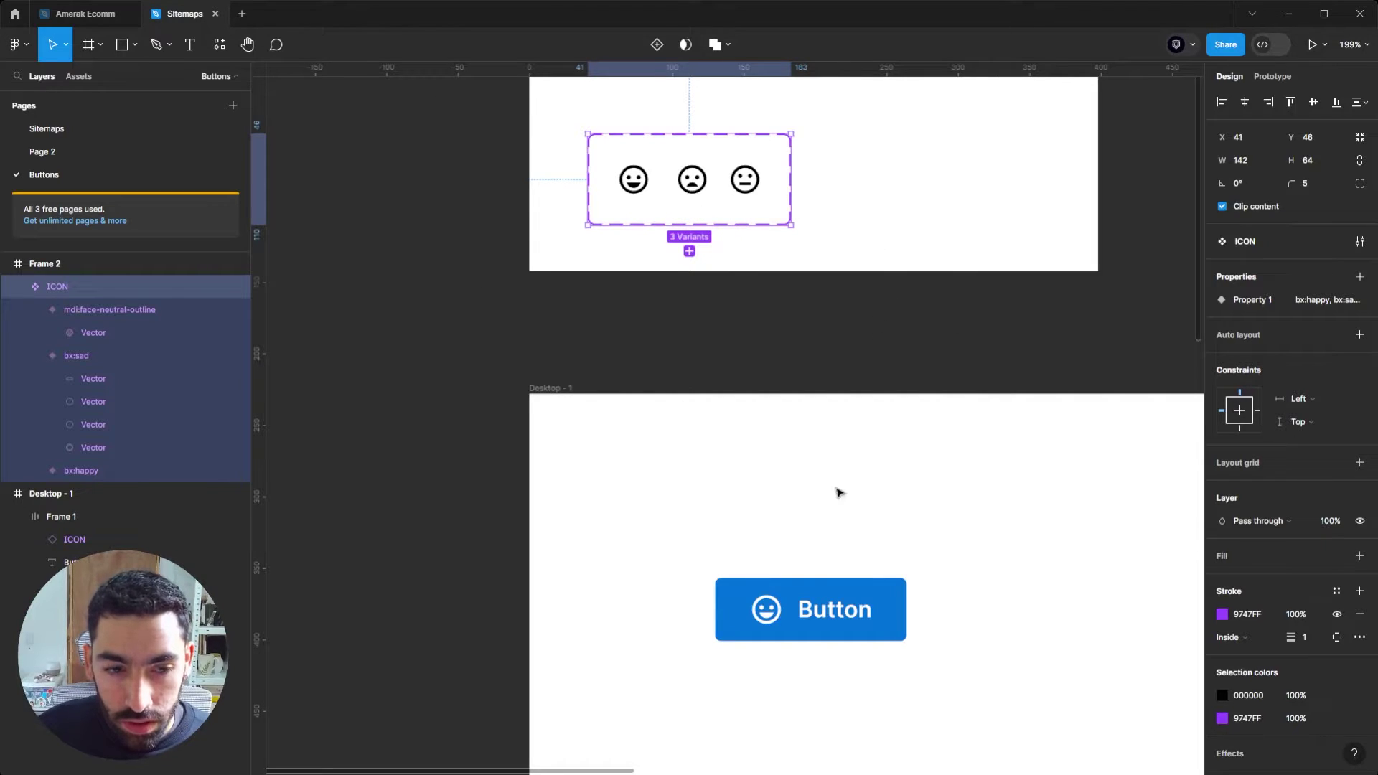
Turn the blue button frame into a component named Button.
left_click(757, 635)
scroll(692, 512, "down", 4)
scroll(691, 513, "right", 2)
scroll(757, 584, "up", 3)
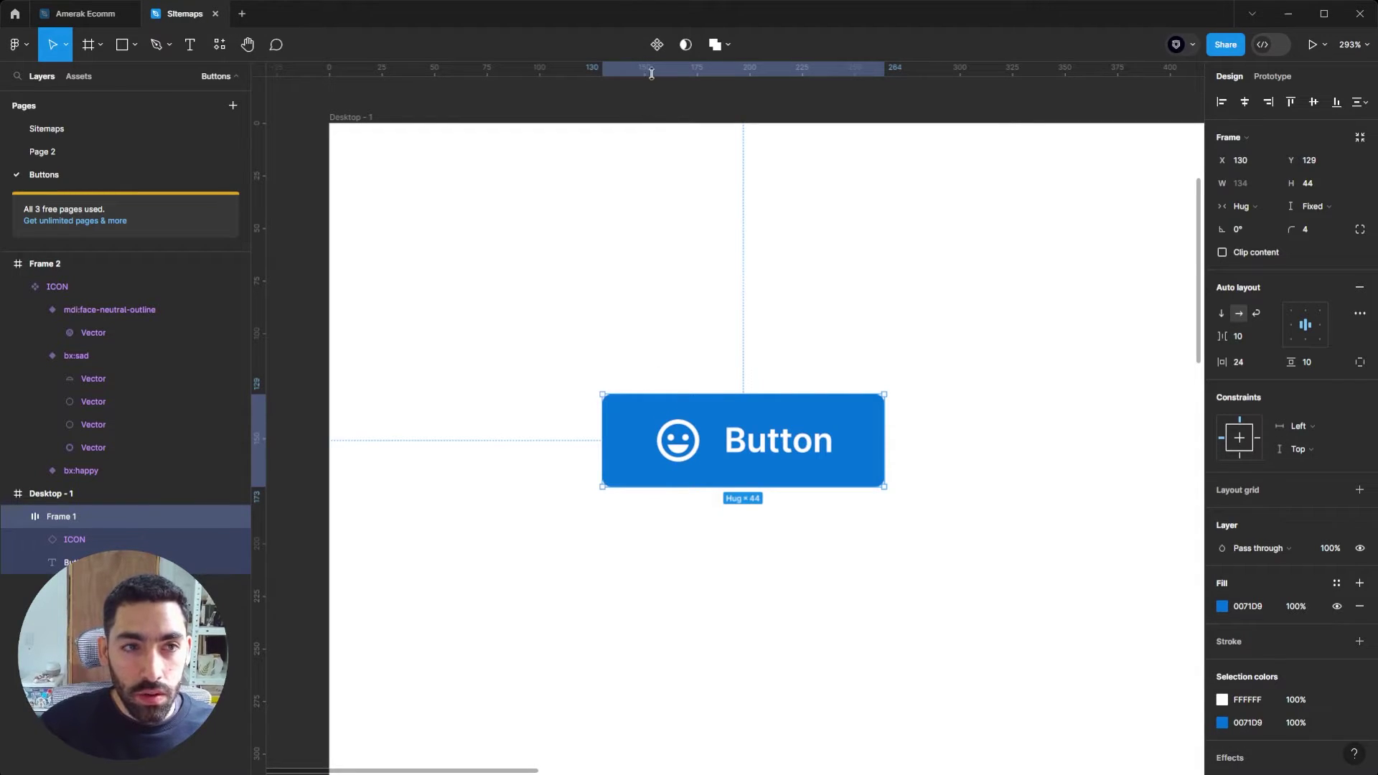
left_click(657, 46)
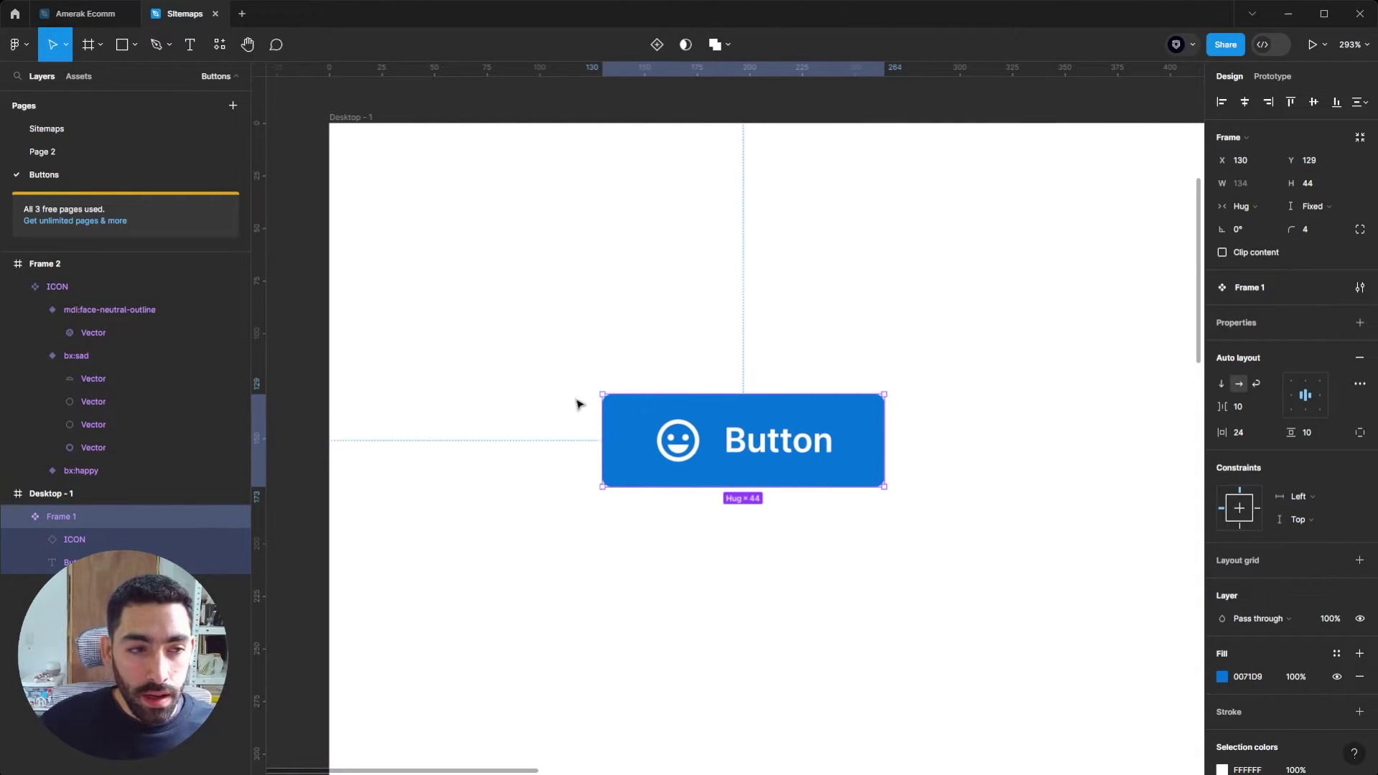
double_click(72, 518)
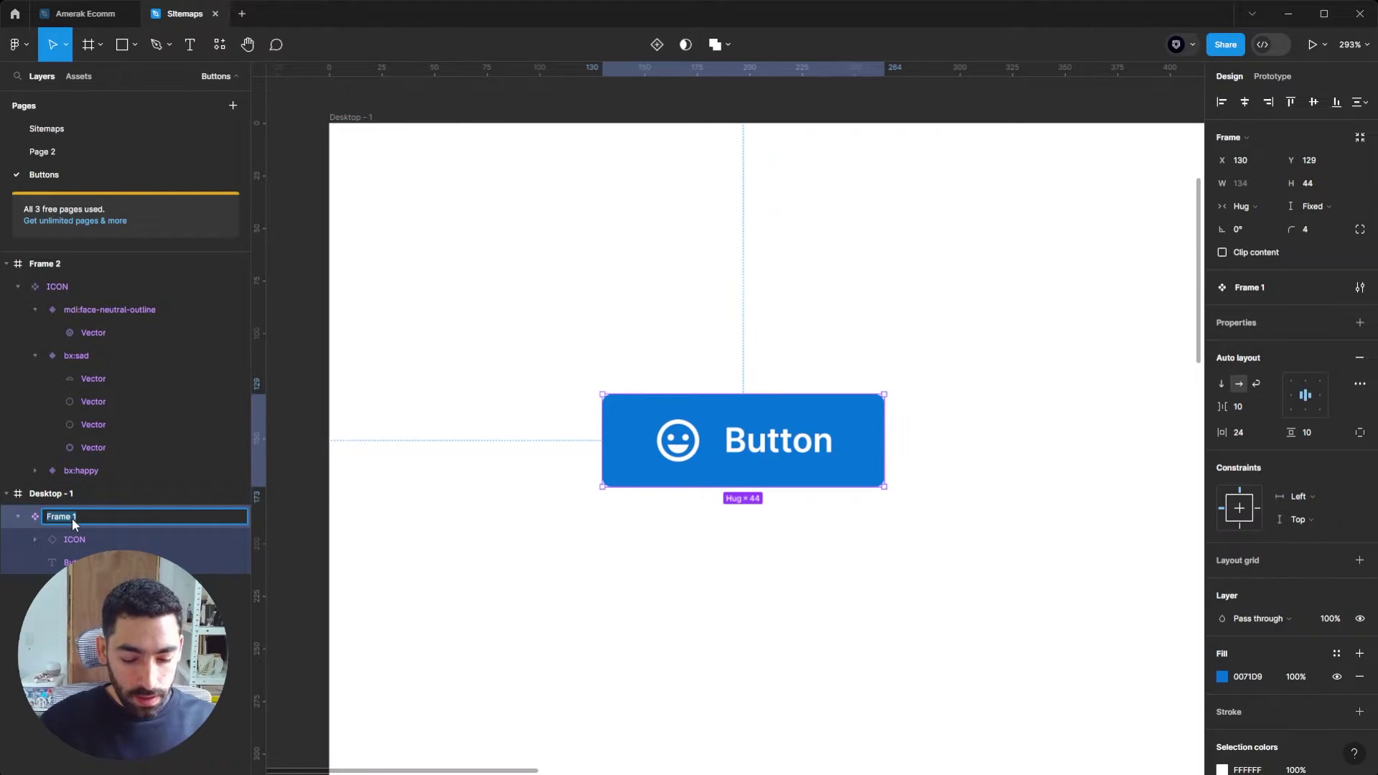
type("Button")
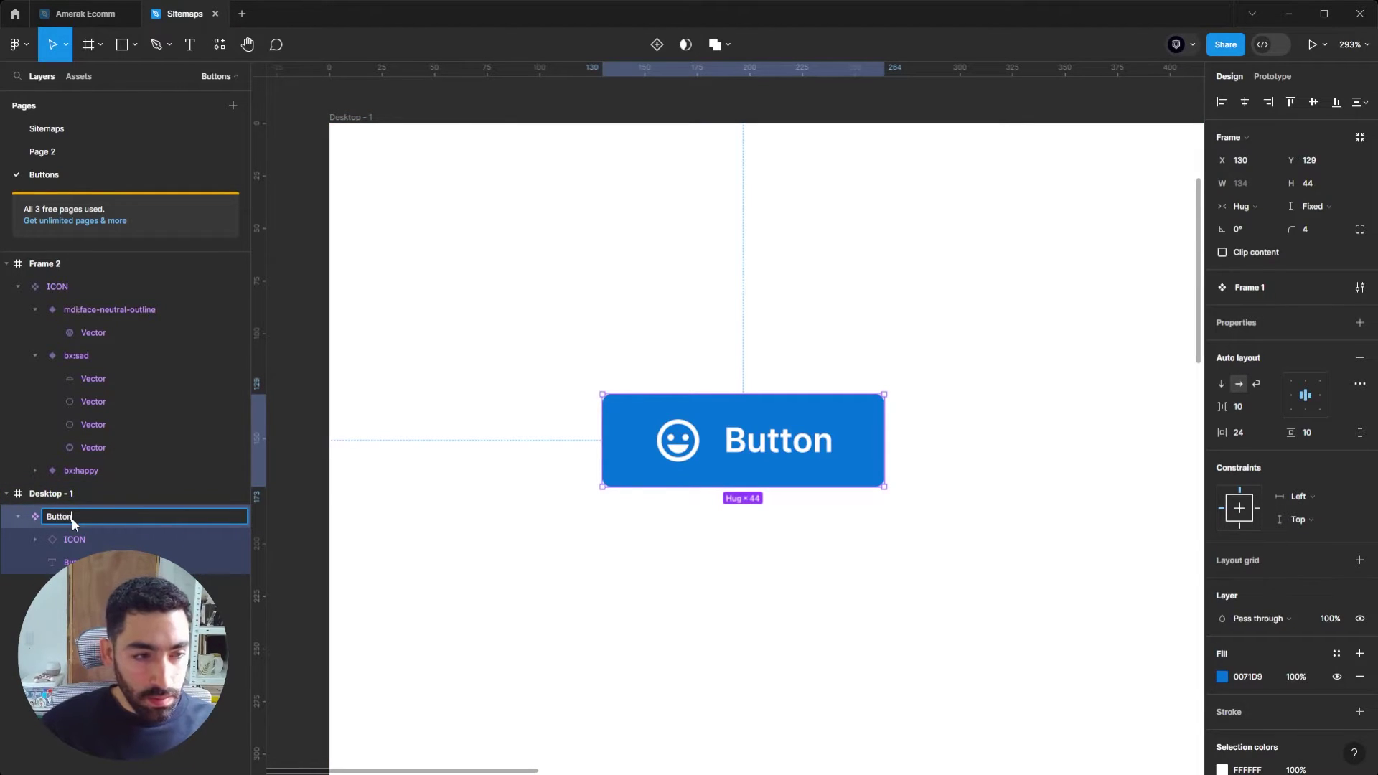
key("Return")
left_click(668, 558)
Stack the Button and three duplicates in a vertical column on Desktop - 1.
scroll(778, 524, "down", 5)
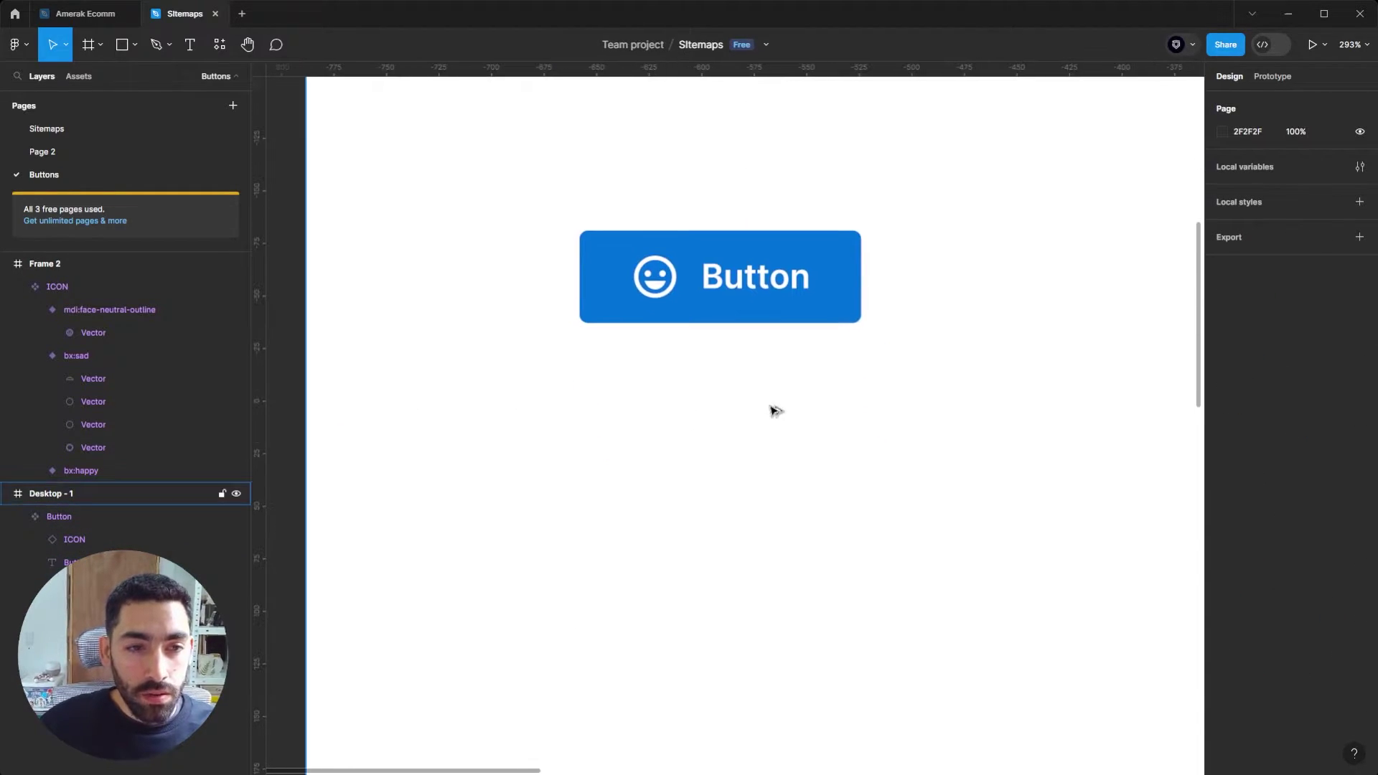
scroll(782, 378, "down", 3, "ctrl")
scroll(783, 378, "down", 3)
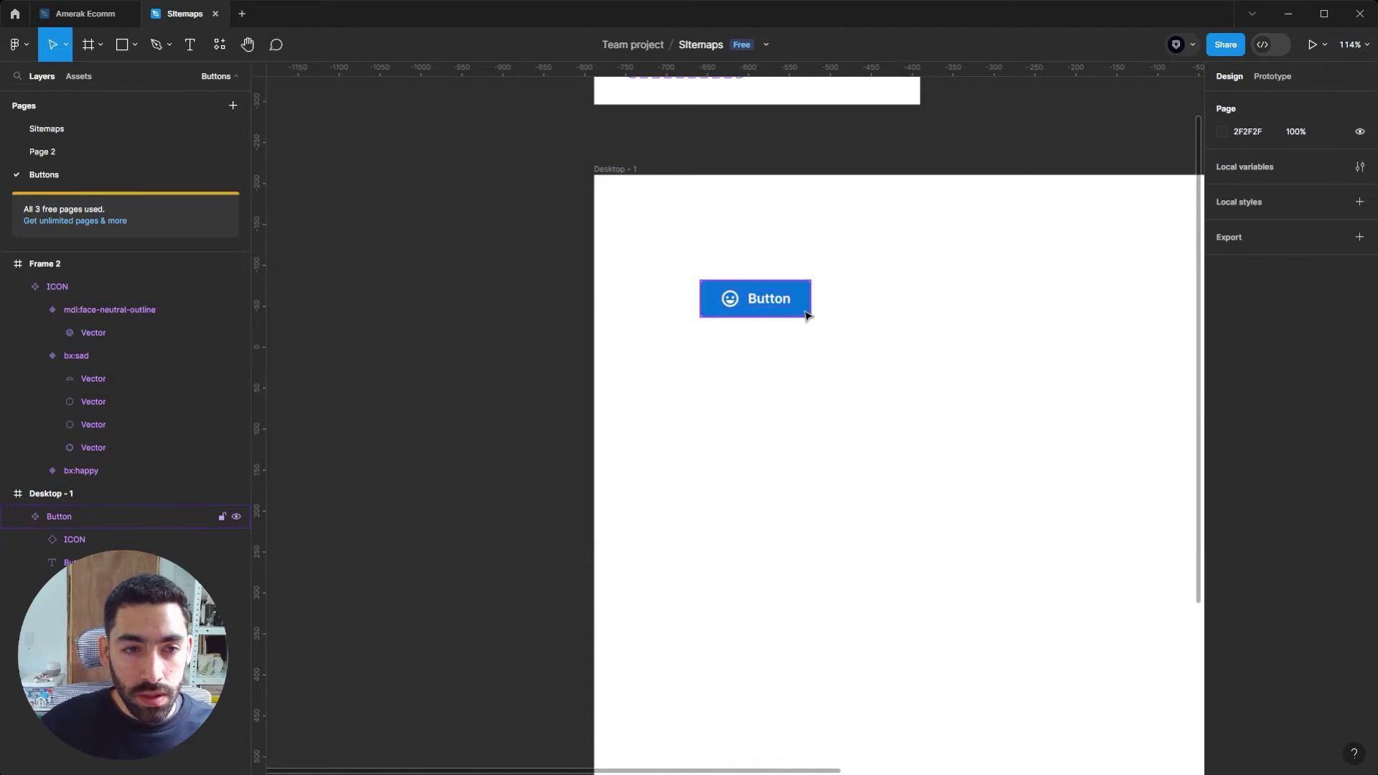
left_click_drag(806, 311, 790, 264)
scroll(858, 292, "down", 2)
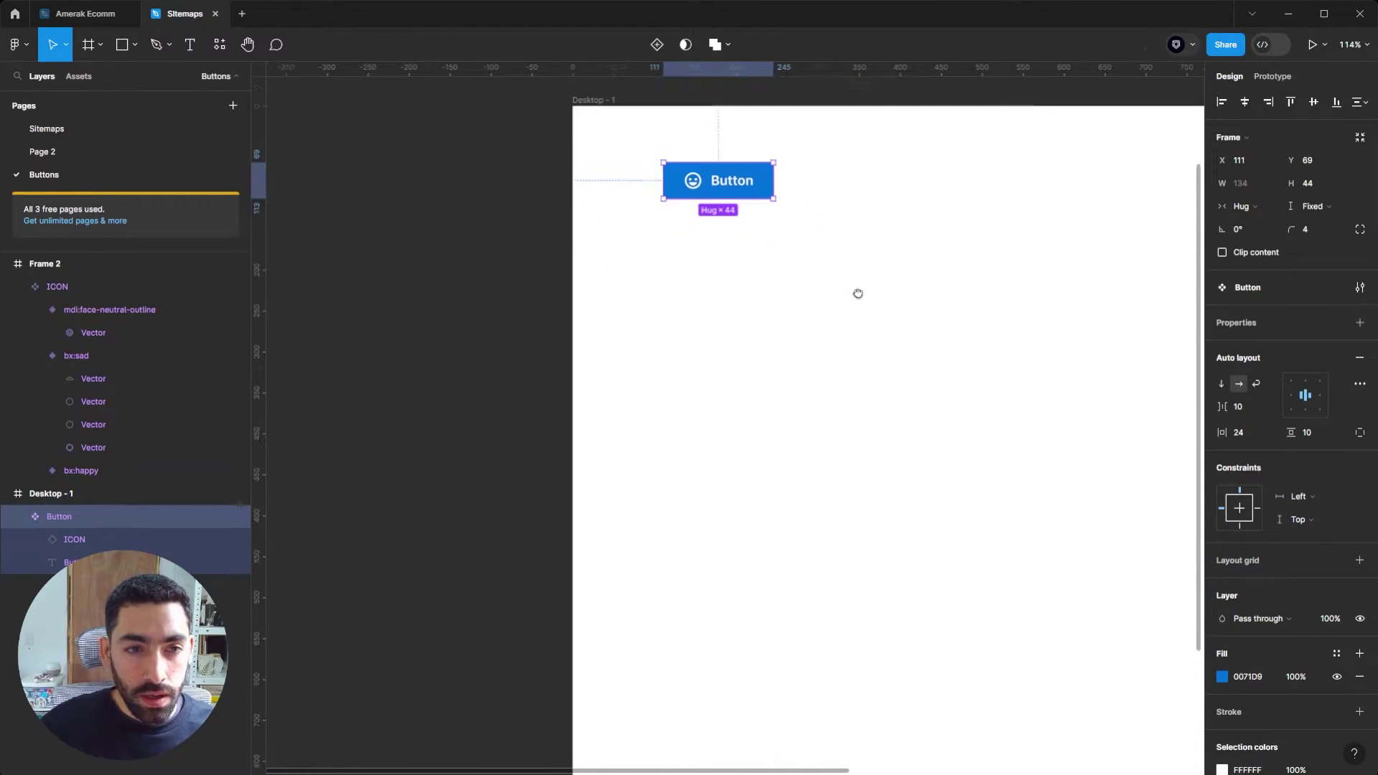
left_click_drag(764, 193, 781, 448)
scroll(790, 270, "up", 5)
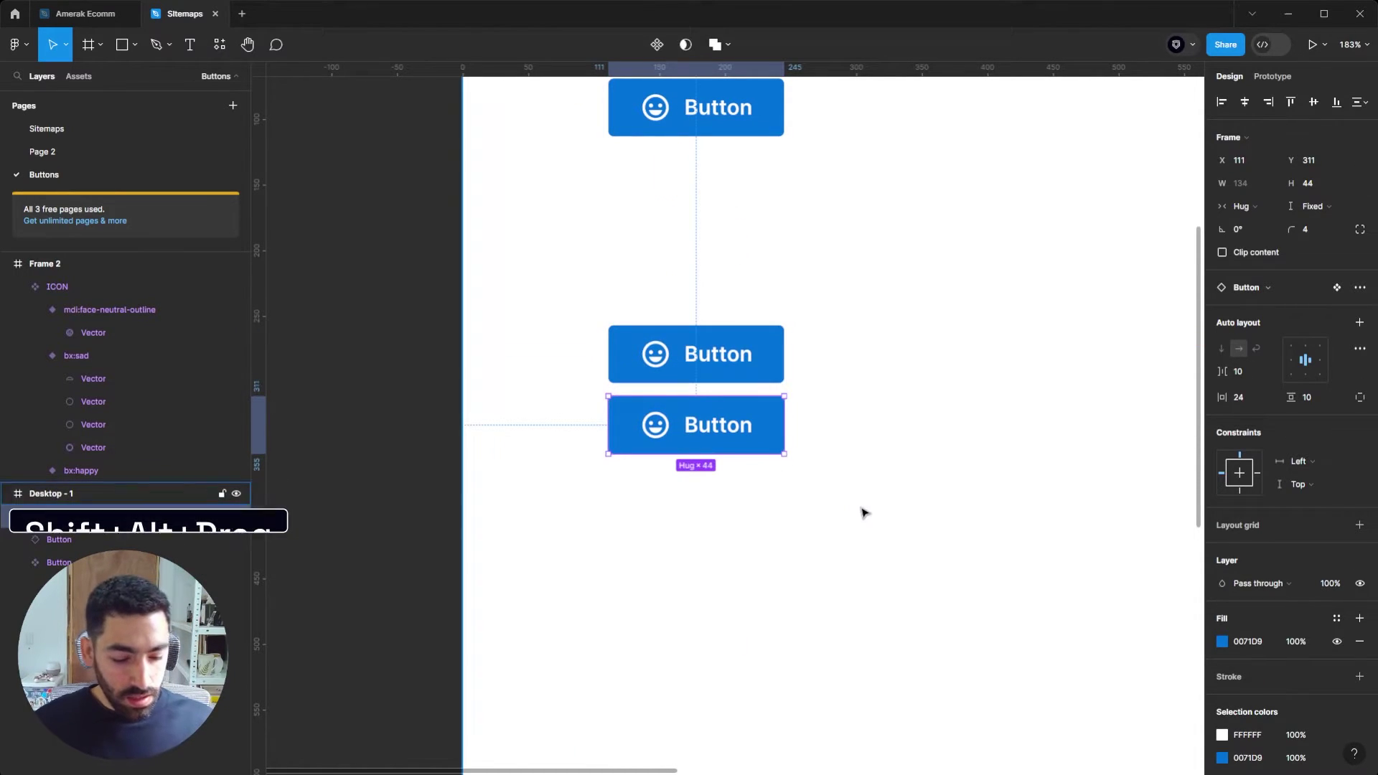
key("ctrl+d")
key("ctrl+d")
left_click(877, 461)
left_click_drag(877, 461, 921, 449)
Darken the second button's fill to HSB brightness 55.
scroll(897, 402, "up", 3)
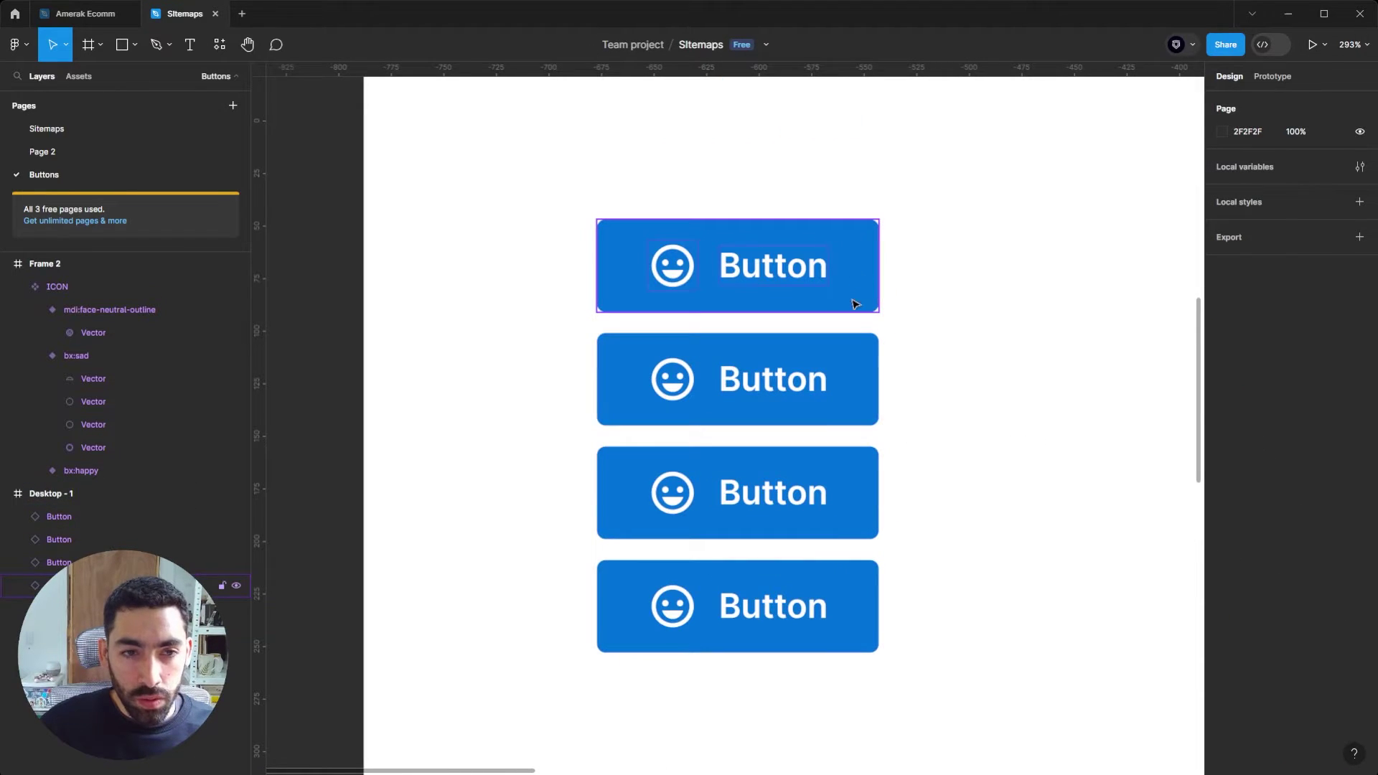
left_click(861, 381)
left_click(1222, 642)
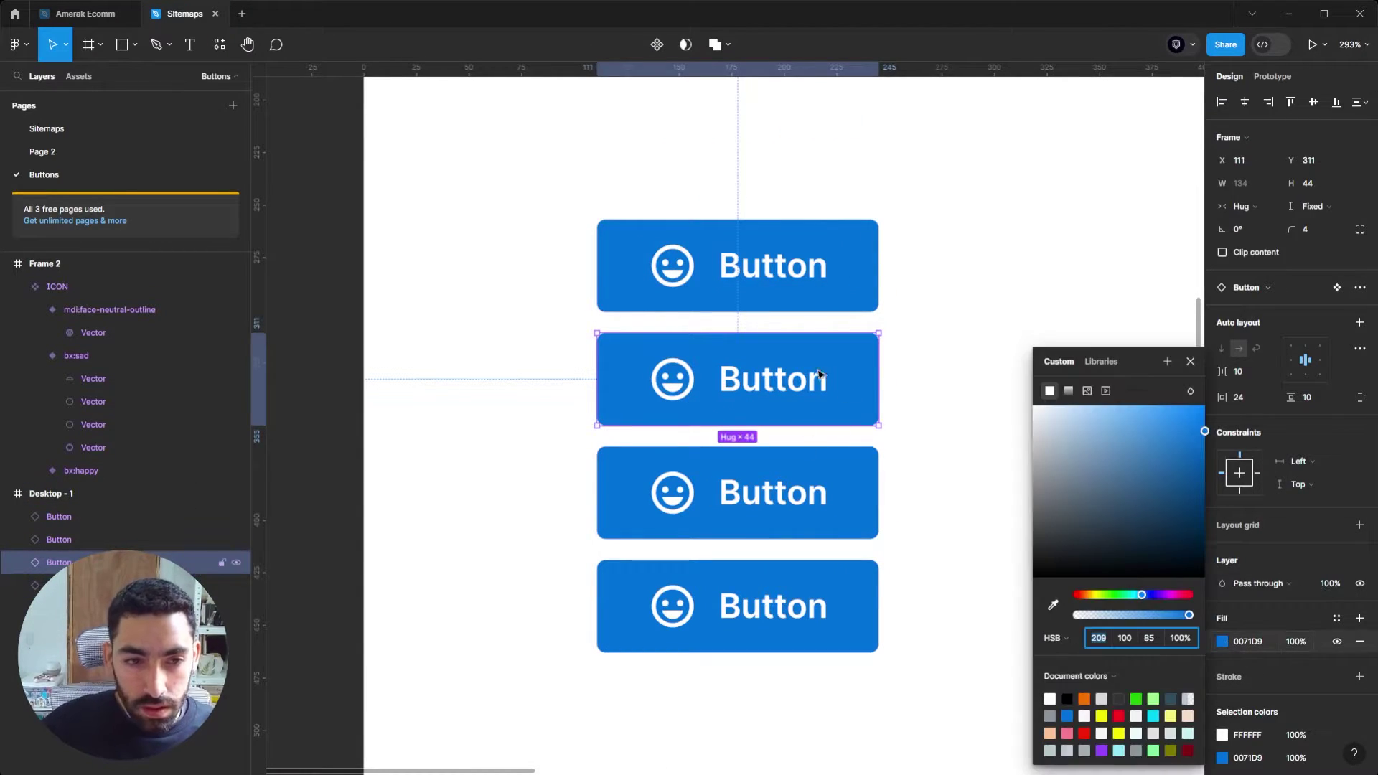
left_click(1069, 641)
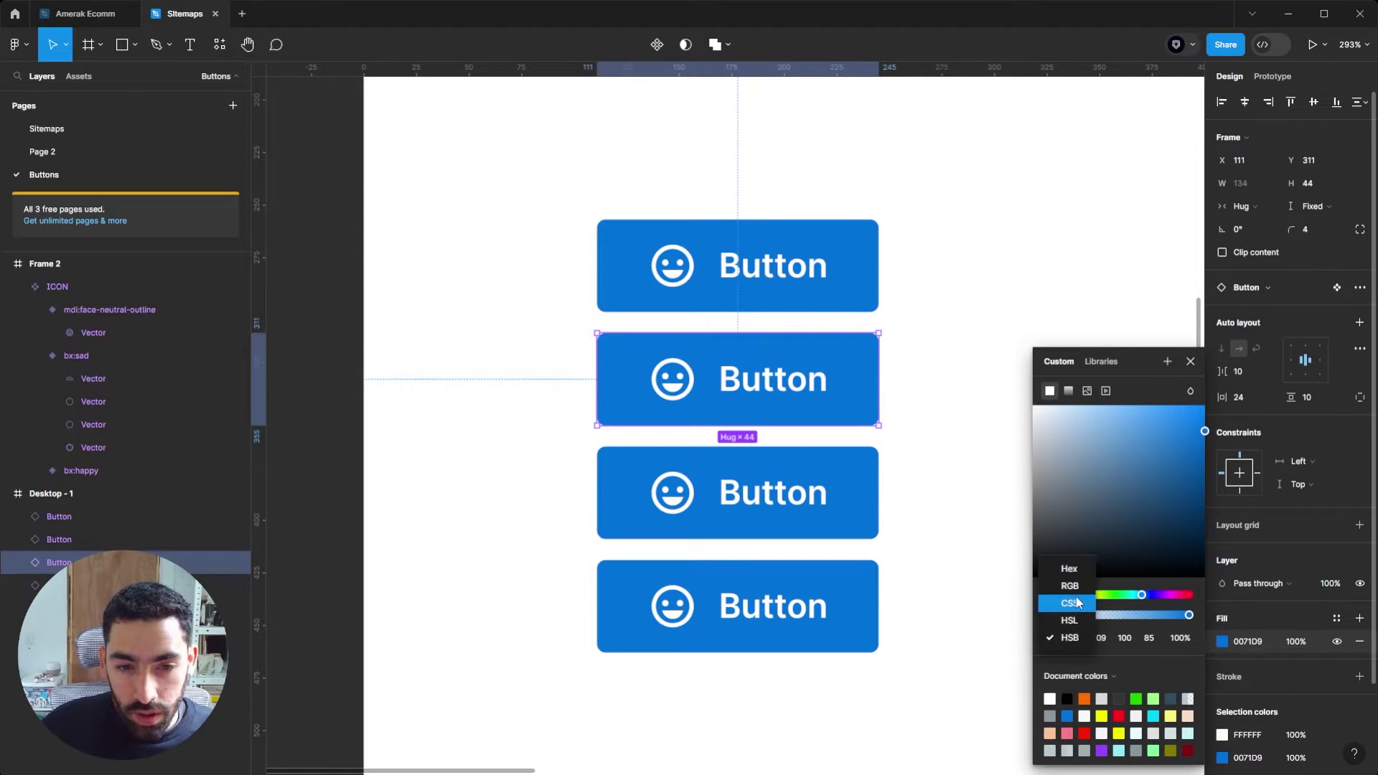
left_click(1073, 638)
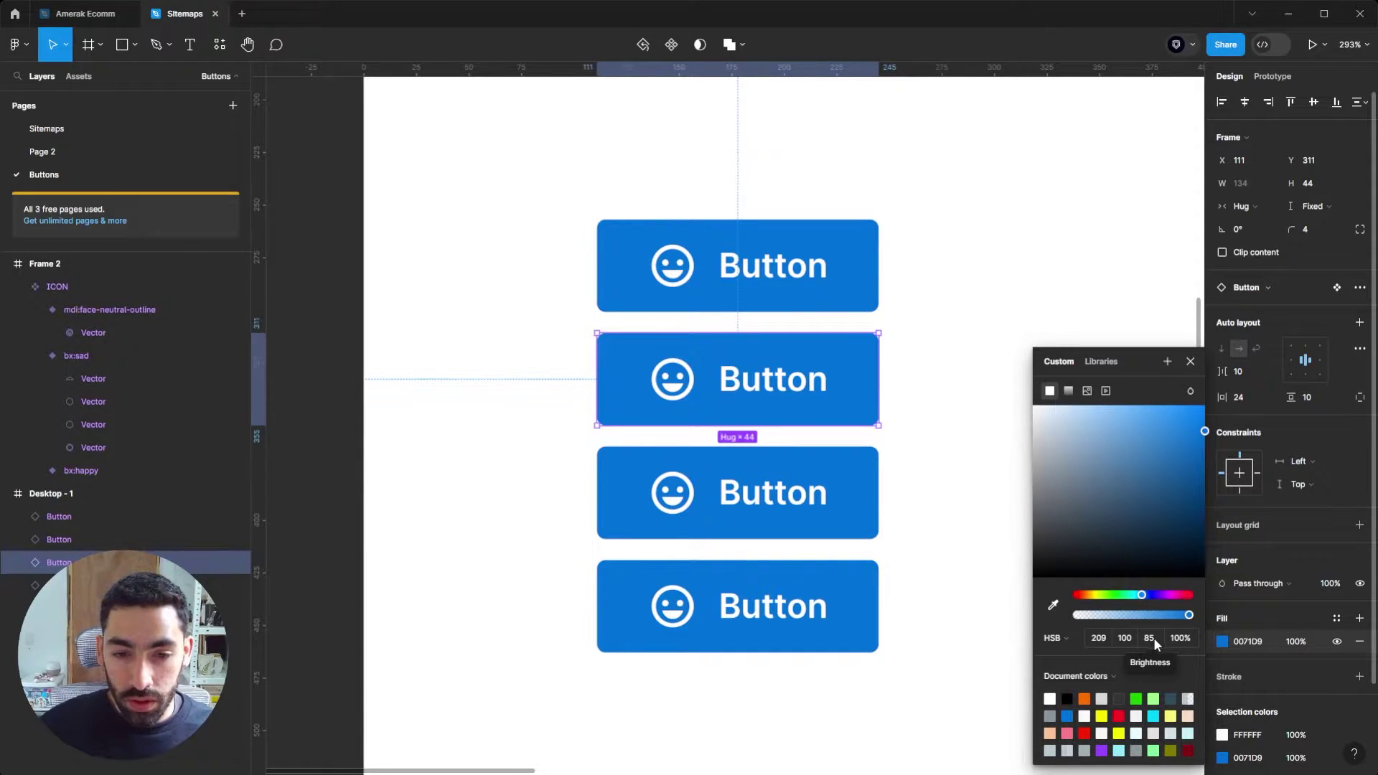
left_click(1152, 642)
type("65")
key("Return")
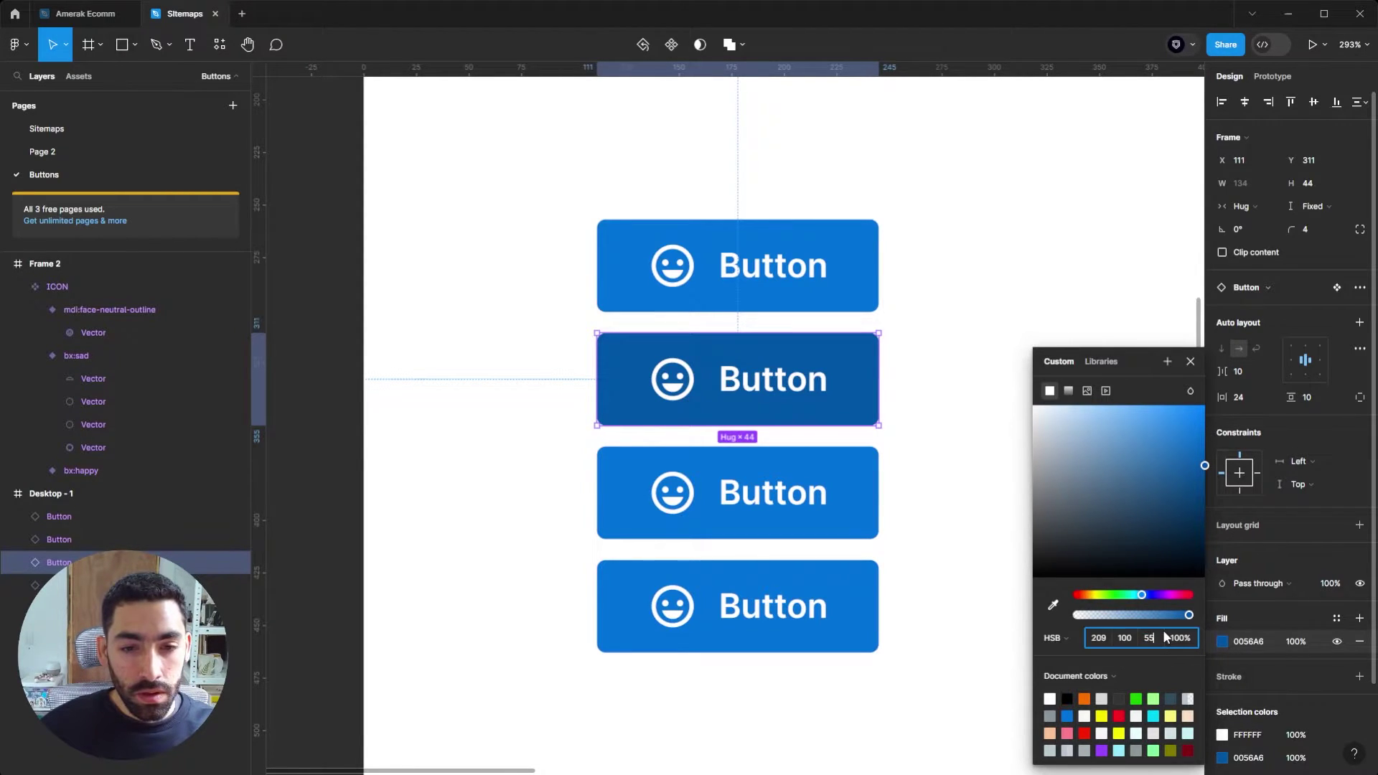
key("Return")
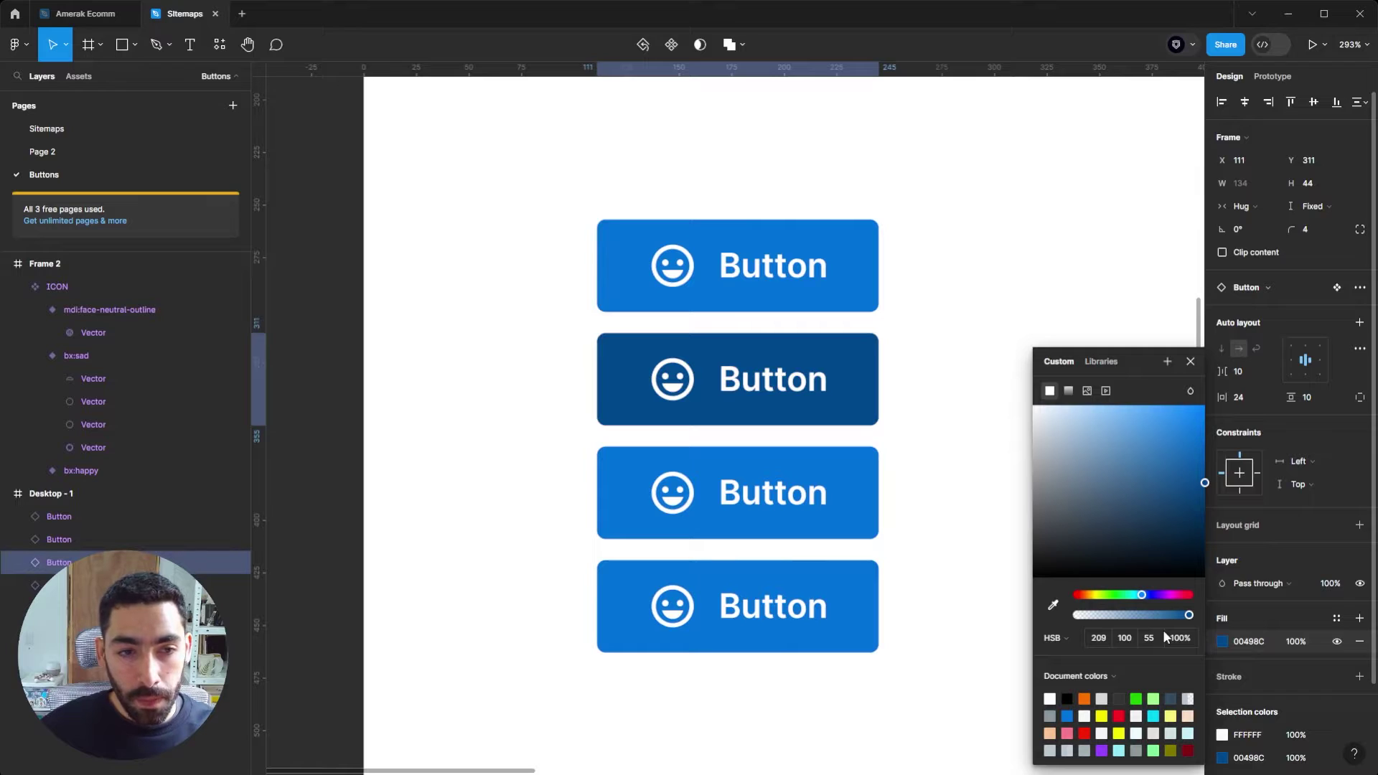
key("Escape")
Darken the third button's fill to near-navy at brightness 25.
key("Tab")
left_click(1222, 640)
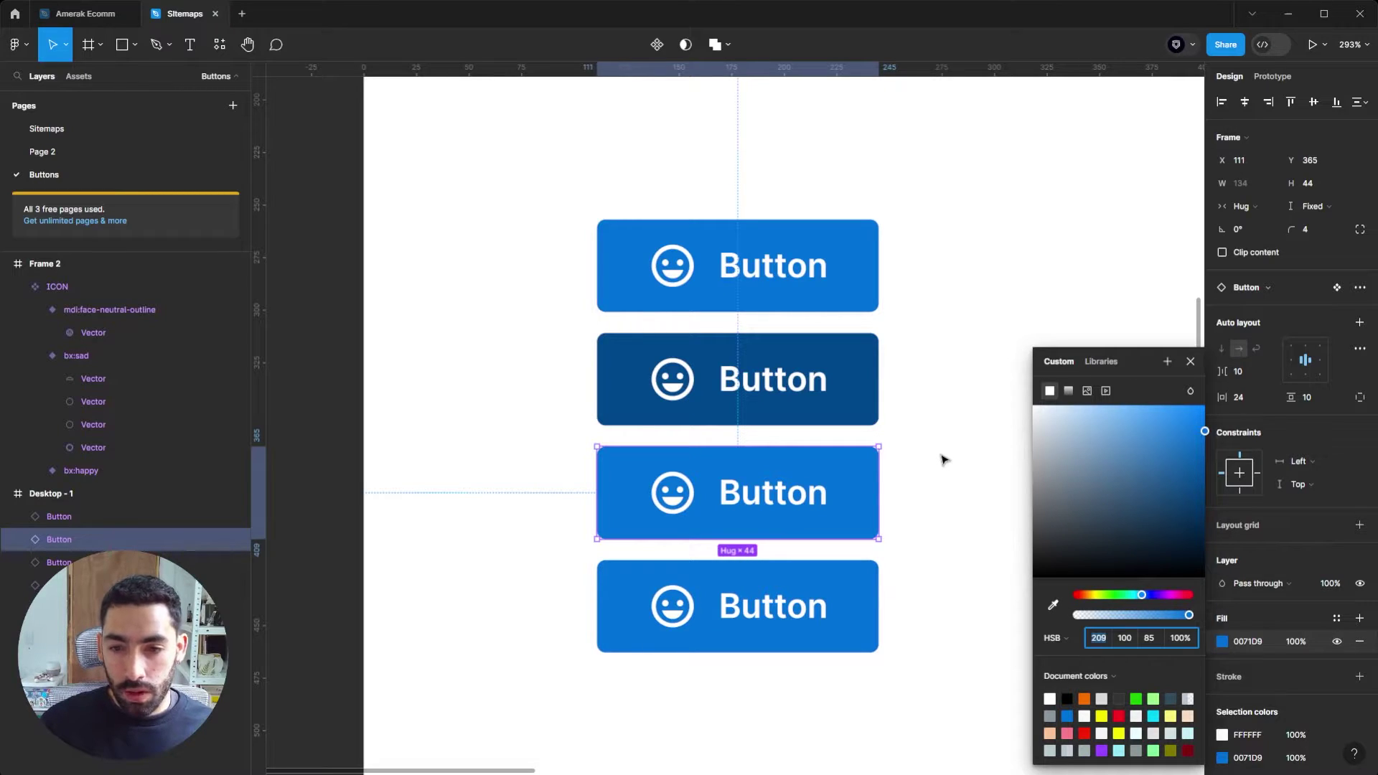
left_click(1149, 638)
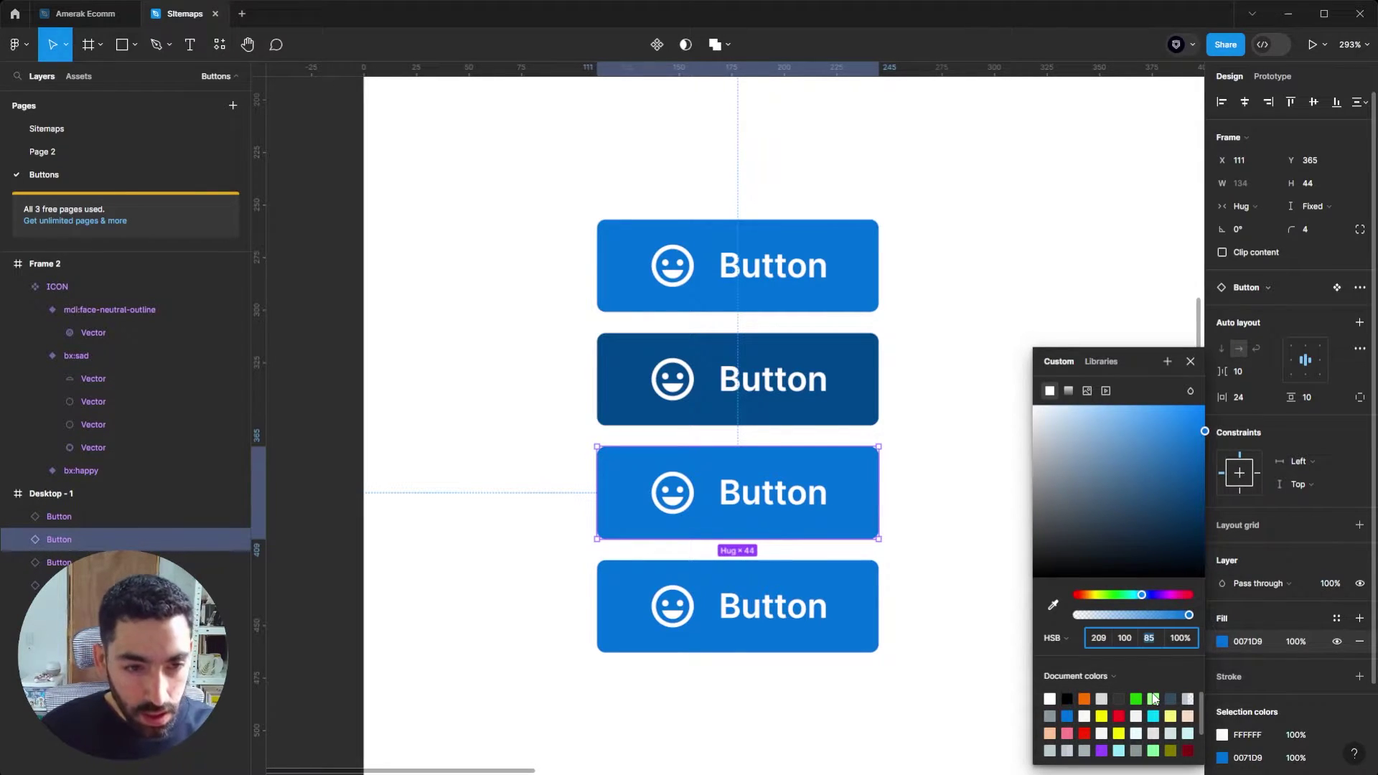
type("35")
key("Return")
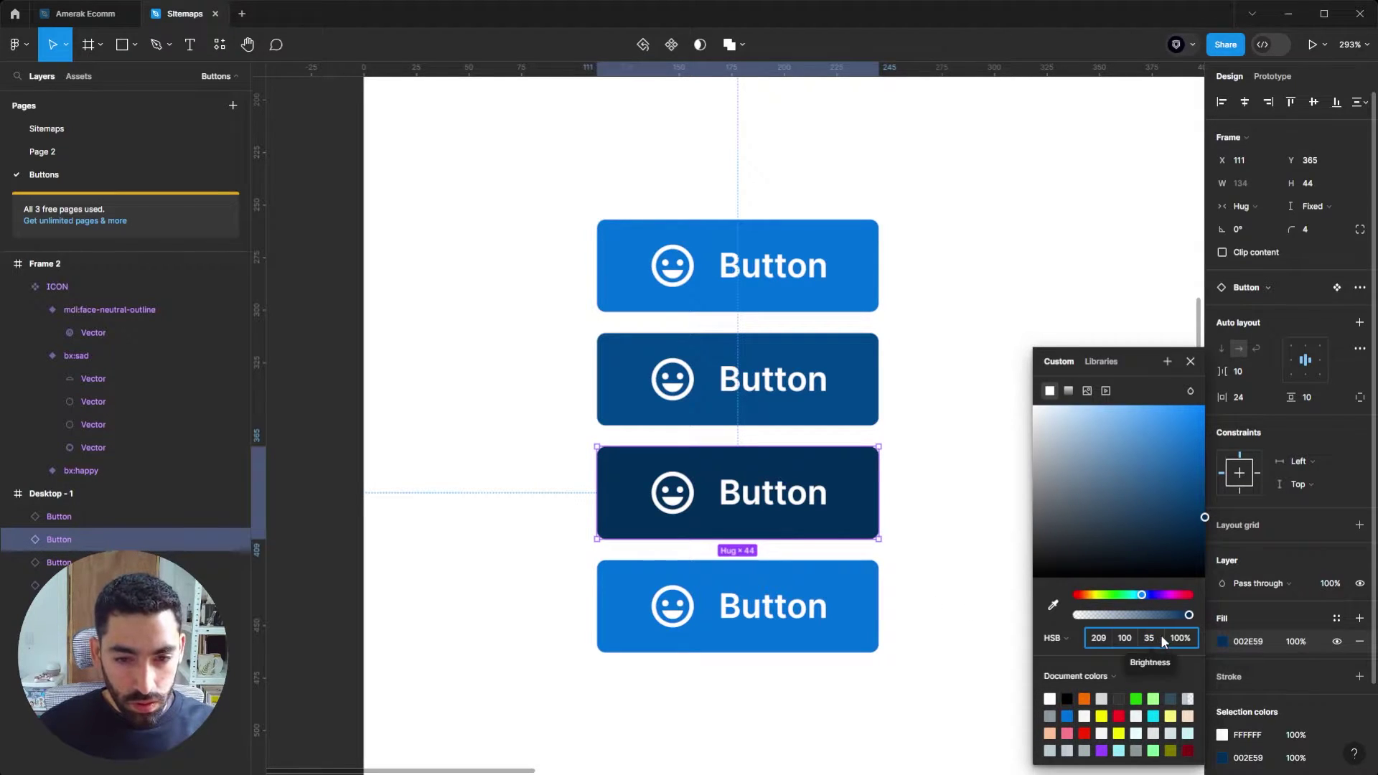
type("25")
key("Return")
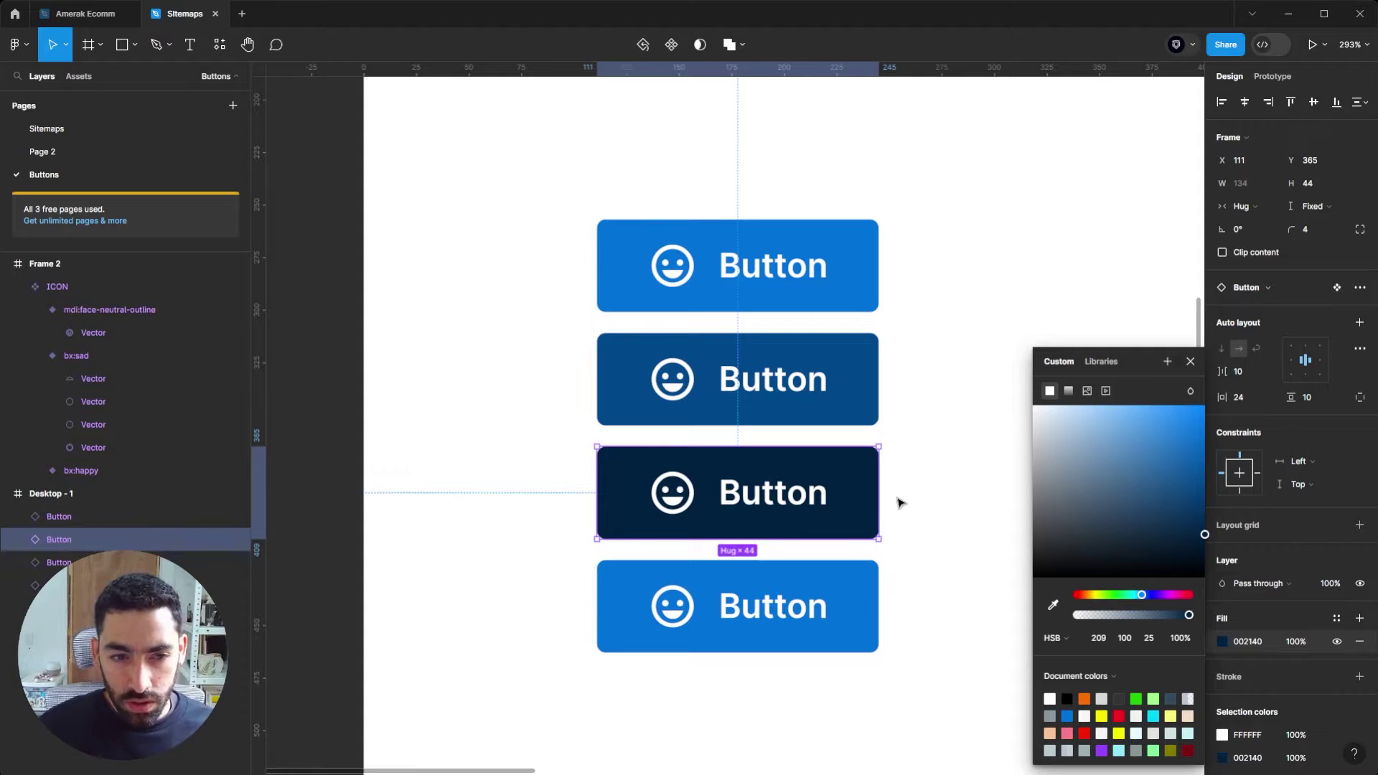
Give the fourth button a light grey fill.
key("shift+Tab")
left_click(1046, 441)
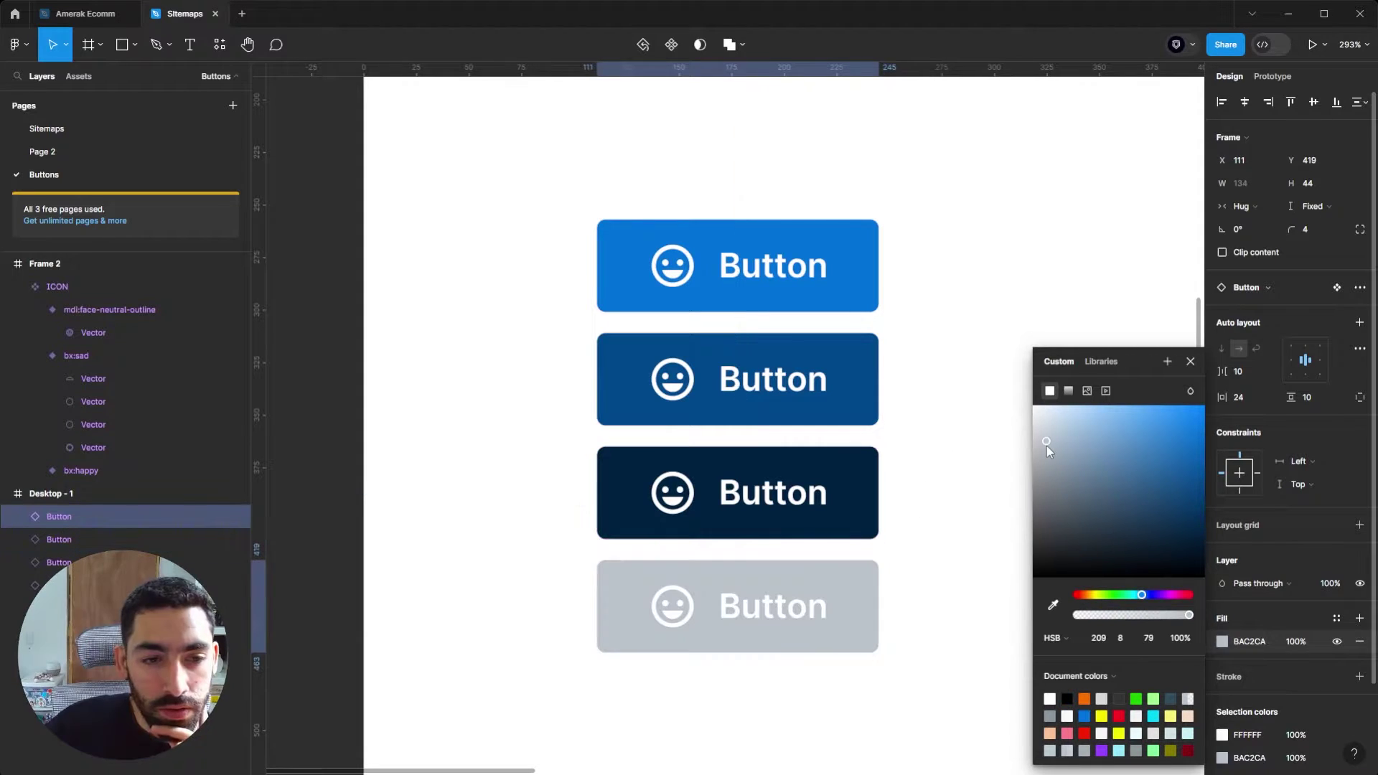
mouse_move(1046, 446)
left_mouse_down()
mouse_move(1025, 481)
mouse_move(1026, 458)
mouse_move(1048, 456)
mouse_move(1031, 446)
mouse_move(1031, 481)
mouse_move(1036, 463)
left_mouse_up()
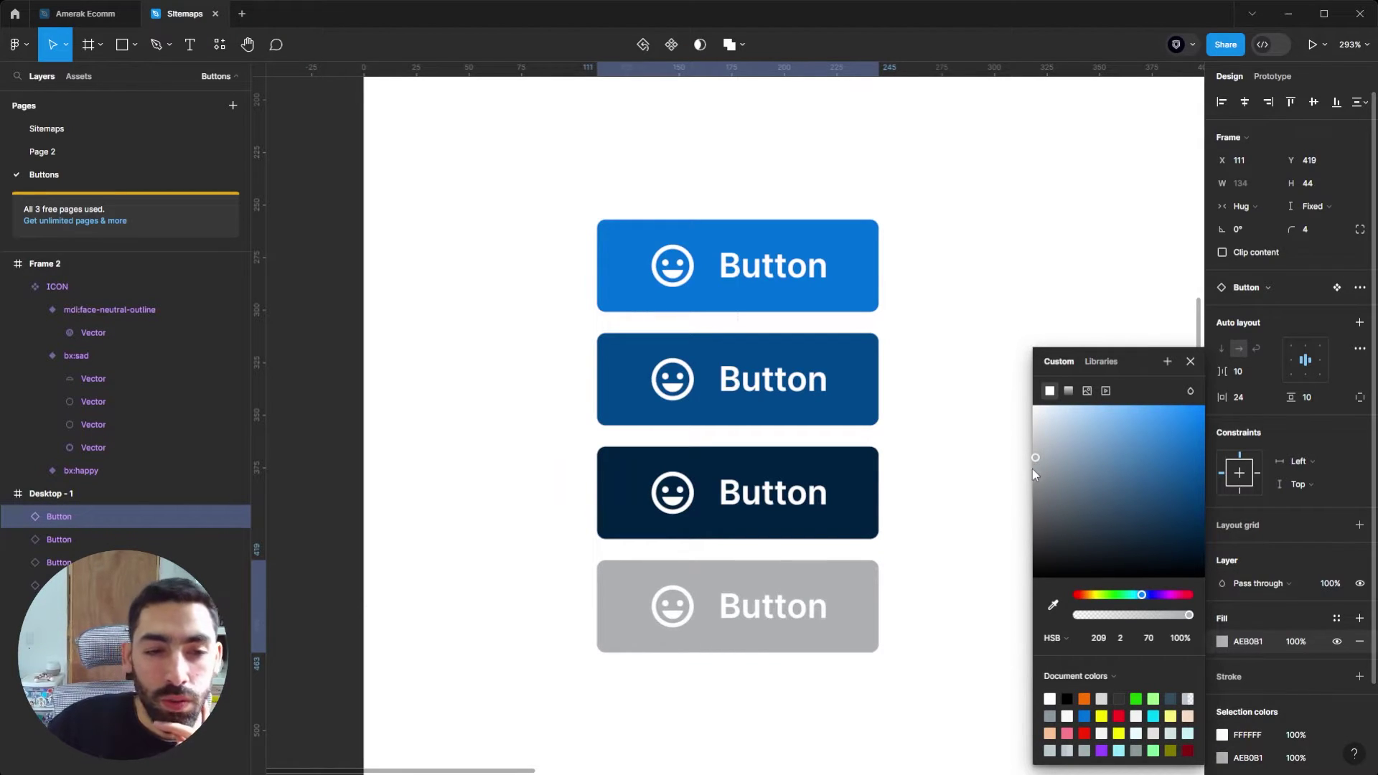
left_click(981, 271)
key("shift+1")
Duplicate the column of four stacked buttons to the right.
left_click_drag(905, 313, 606, 661)
left_click_drag(699, 546, 927, 546)
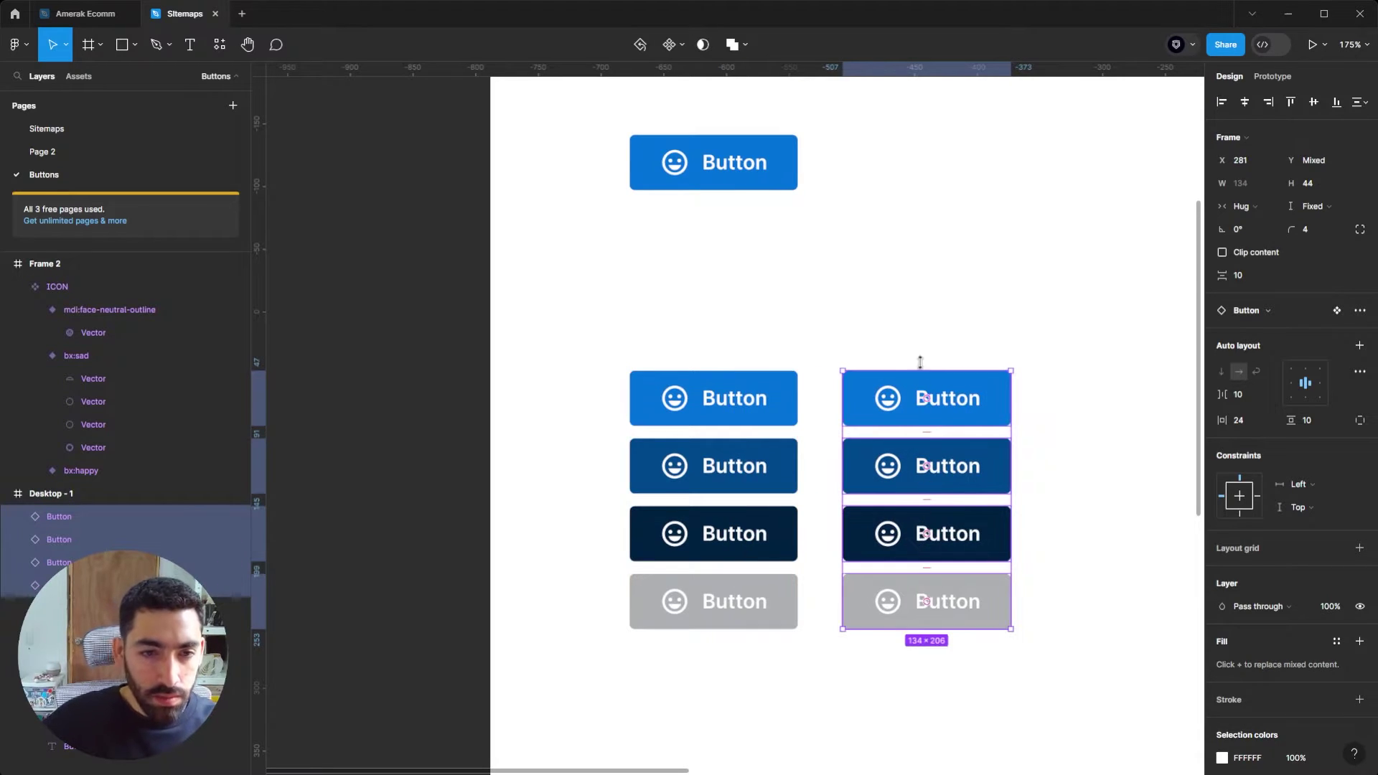
scroll(926, 359, "up", 5)
Hide the icon in each of the four duplicated buttons so they show text only.
double_click(881, 336)
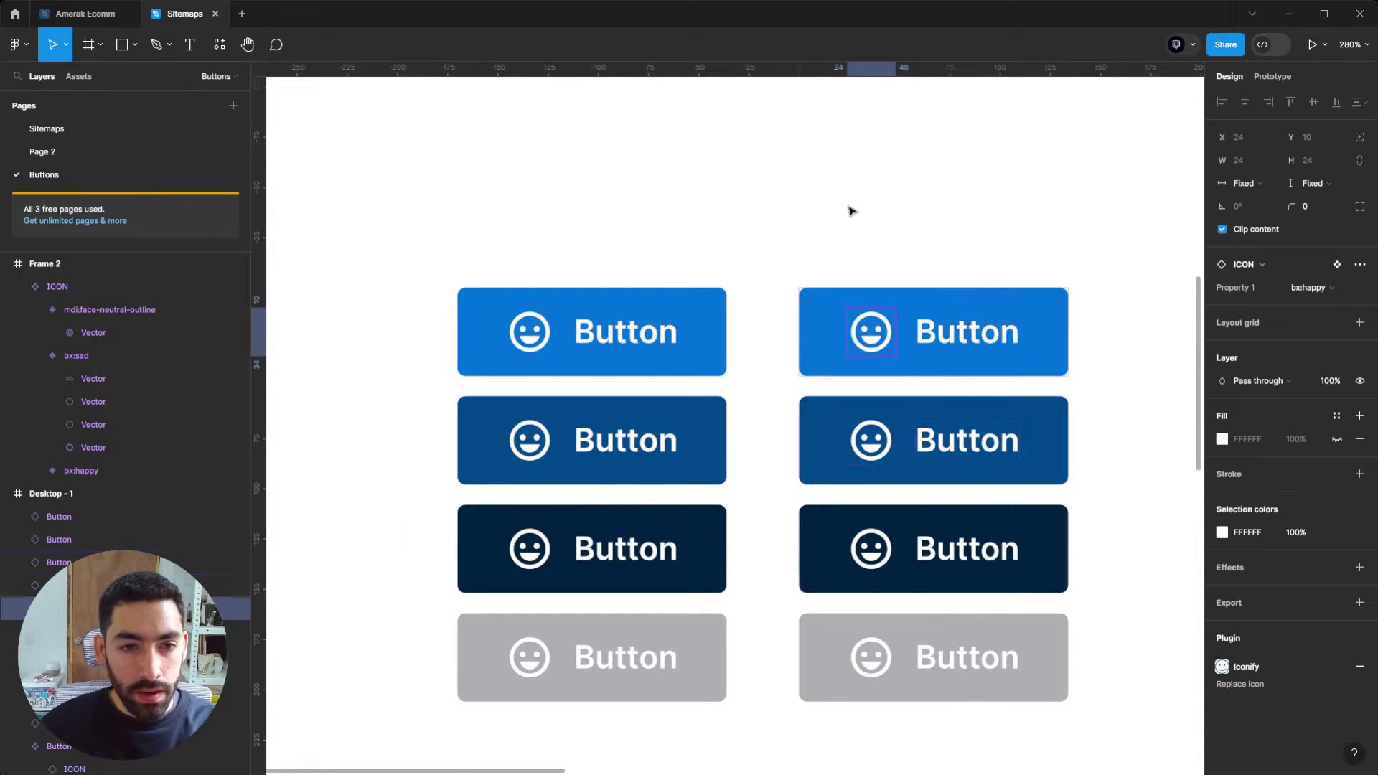
key("Delete")
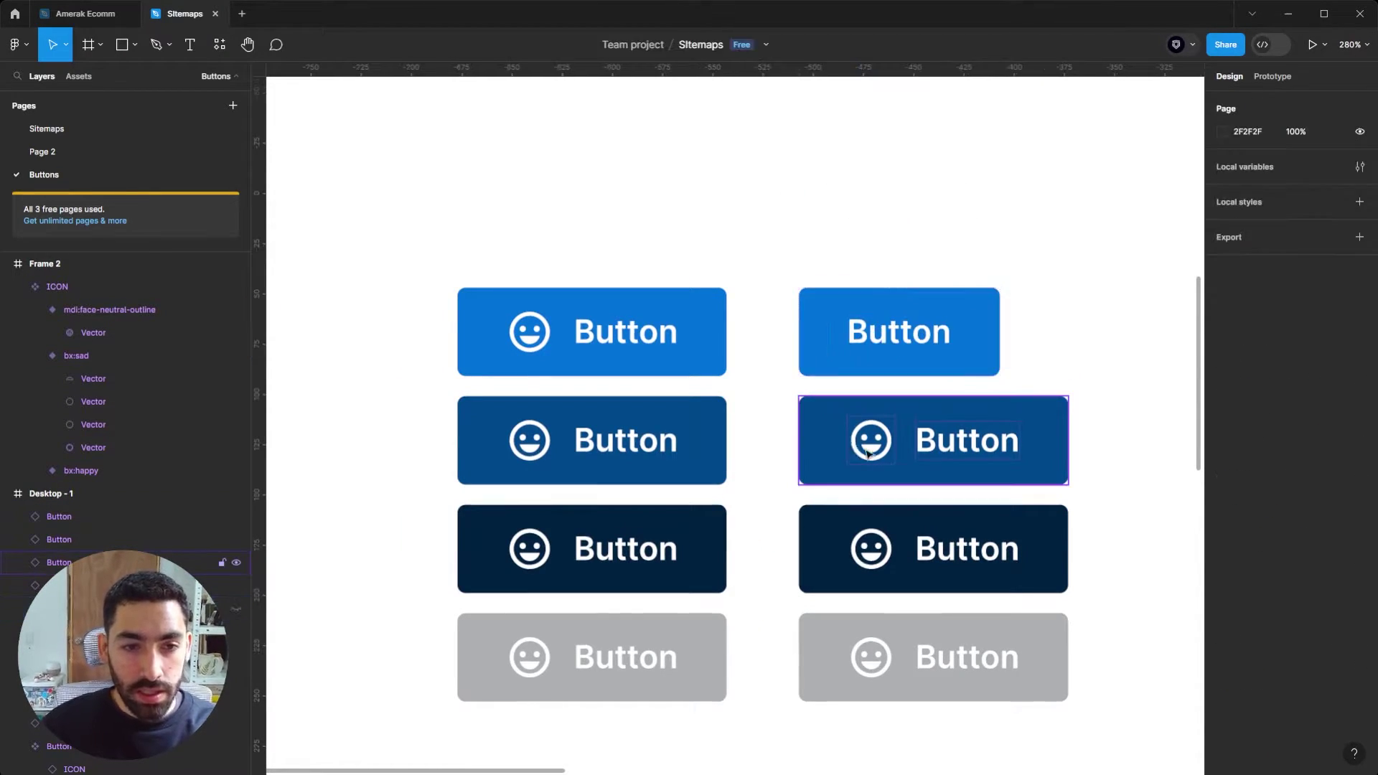
double_click(872, 440)
key("Delete")
double_click(871, 549)
key("Delete")
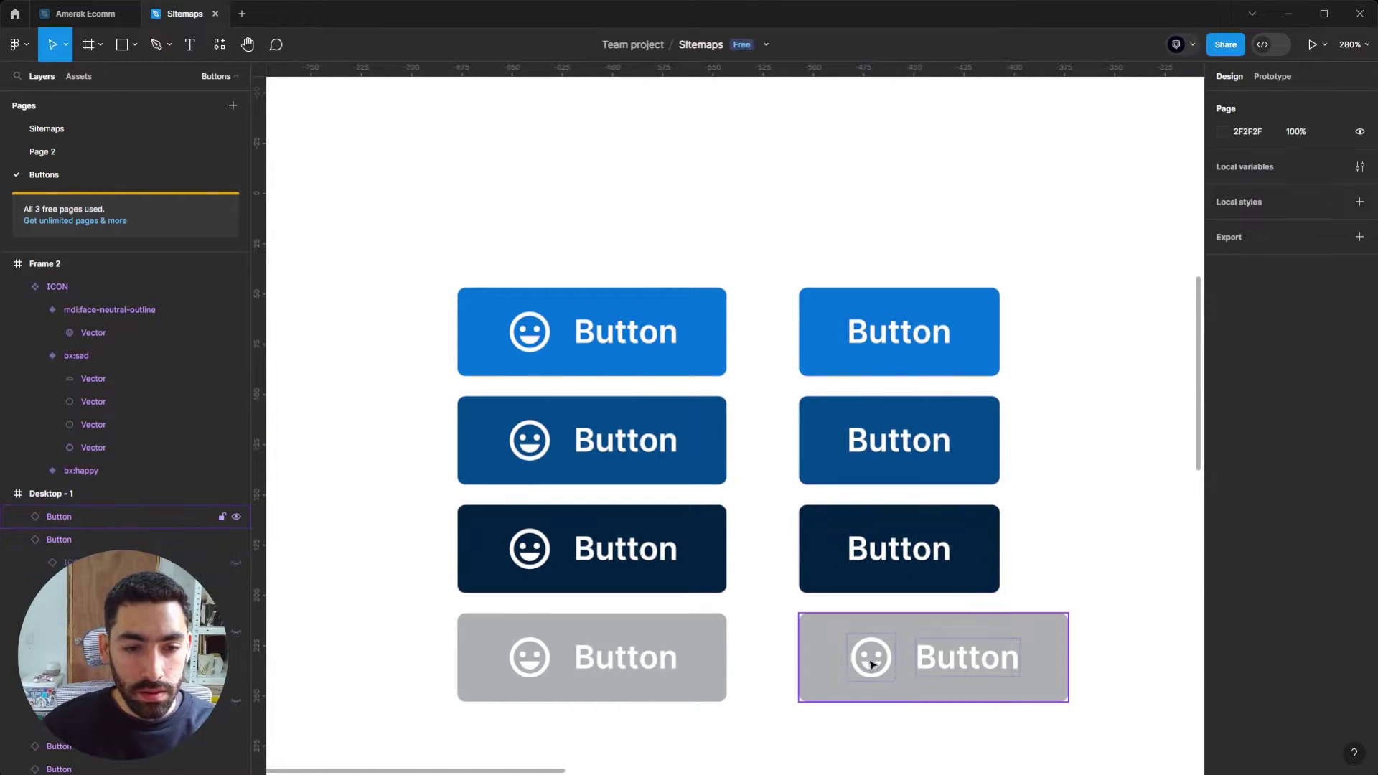
double_click(872, 656)
key("Delete")
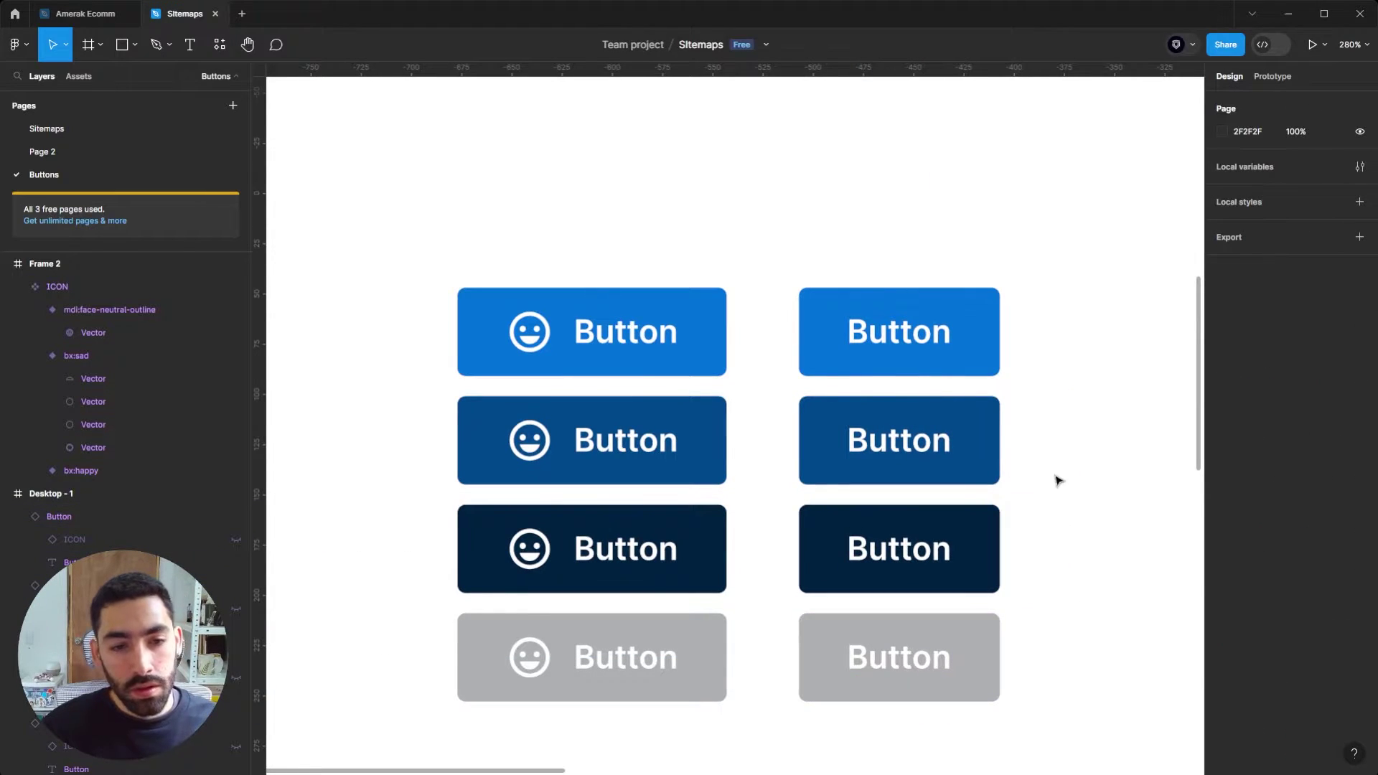
Confirm the grey button's icon stays hidden, then reselect the original left column.
left_click(921, 655)
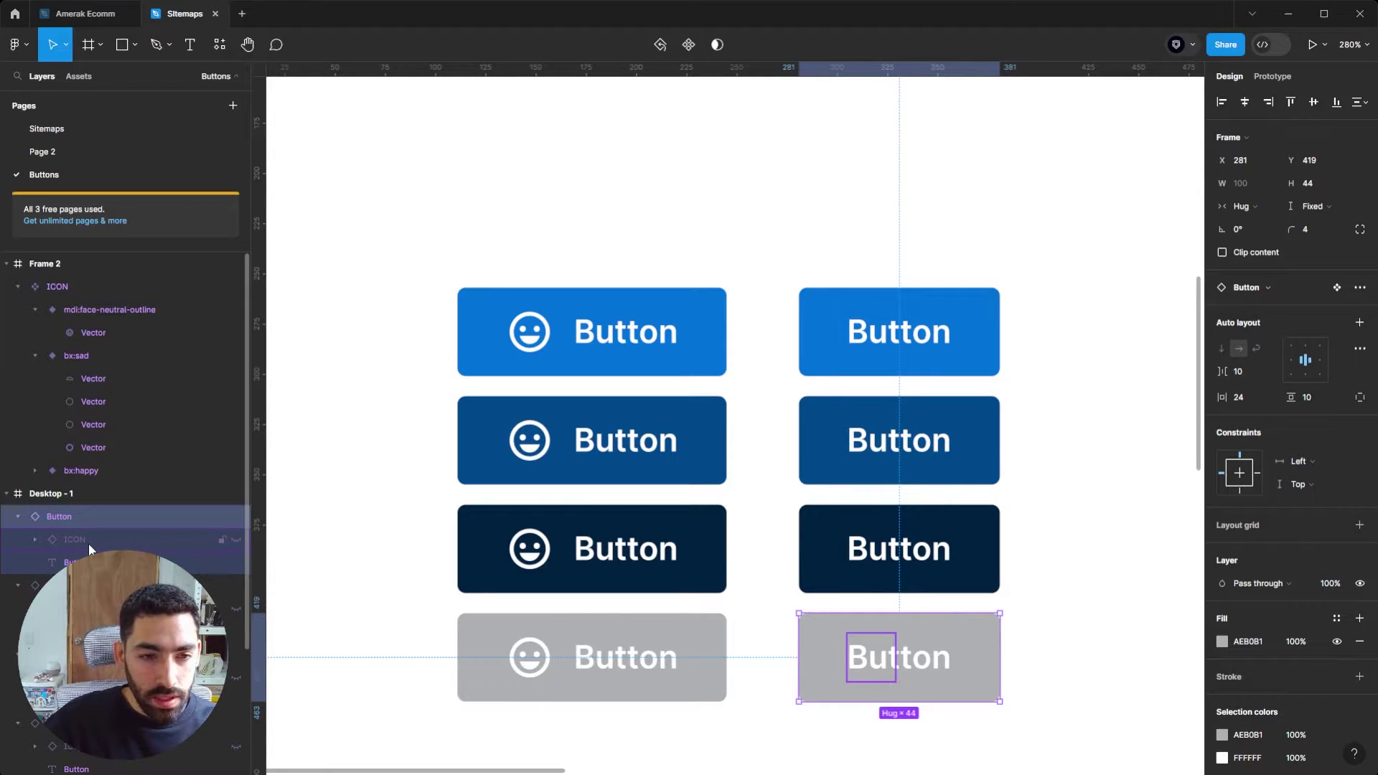
left_click(237, 540)
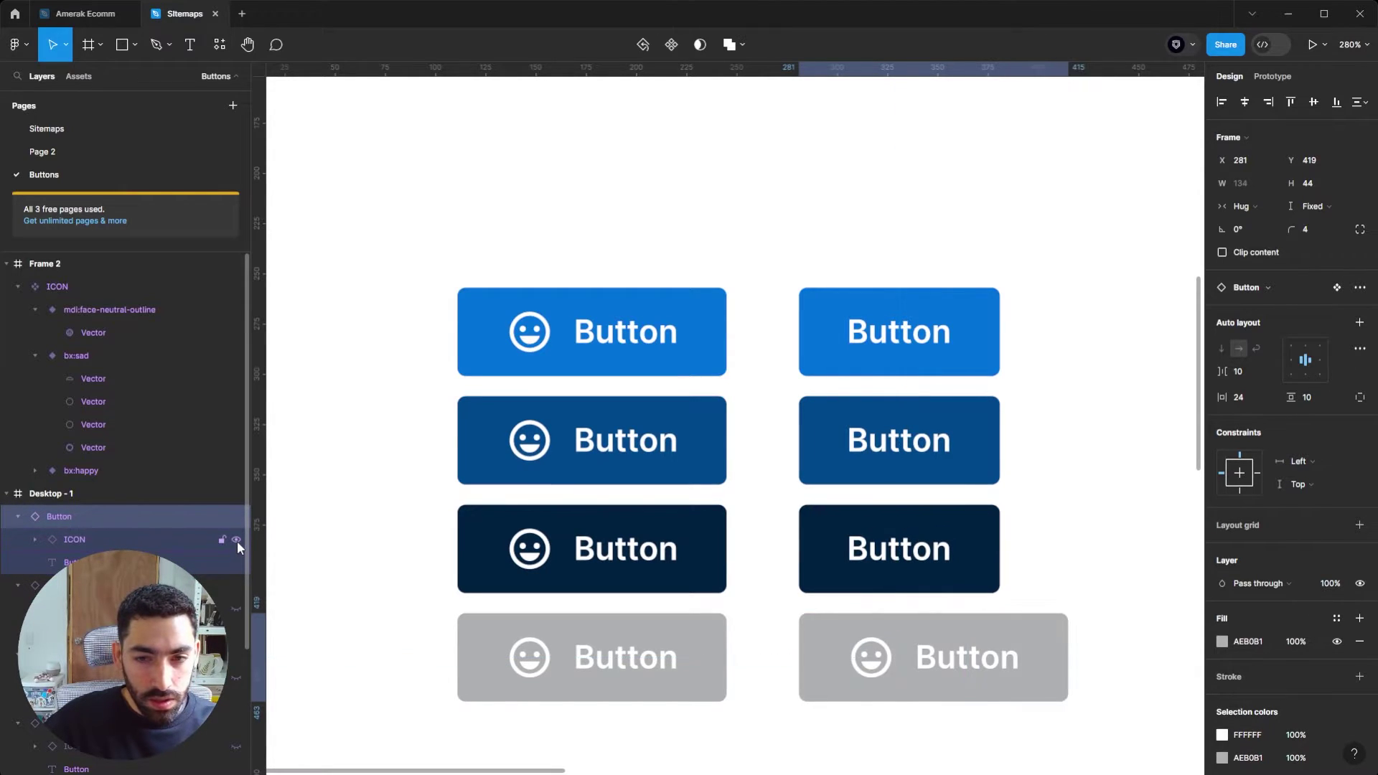
left_click(237, 541)
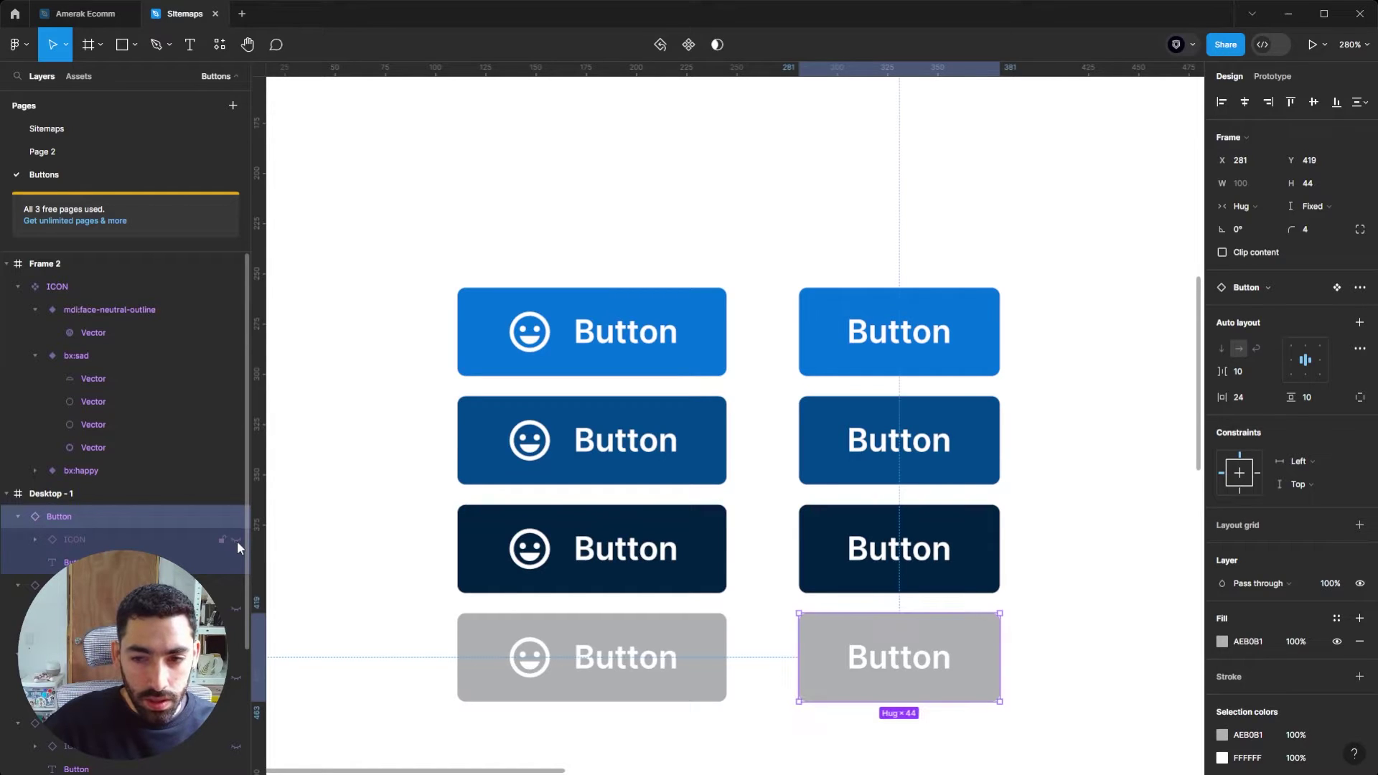
left_click(236, 540)
left_click(237, 541)
scroll(331, 460, "down", 3)
left_click_drag(572, 657, 847, 431)
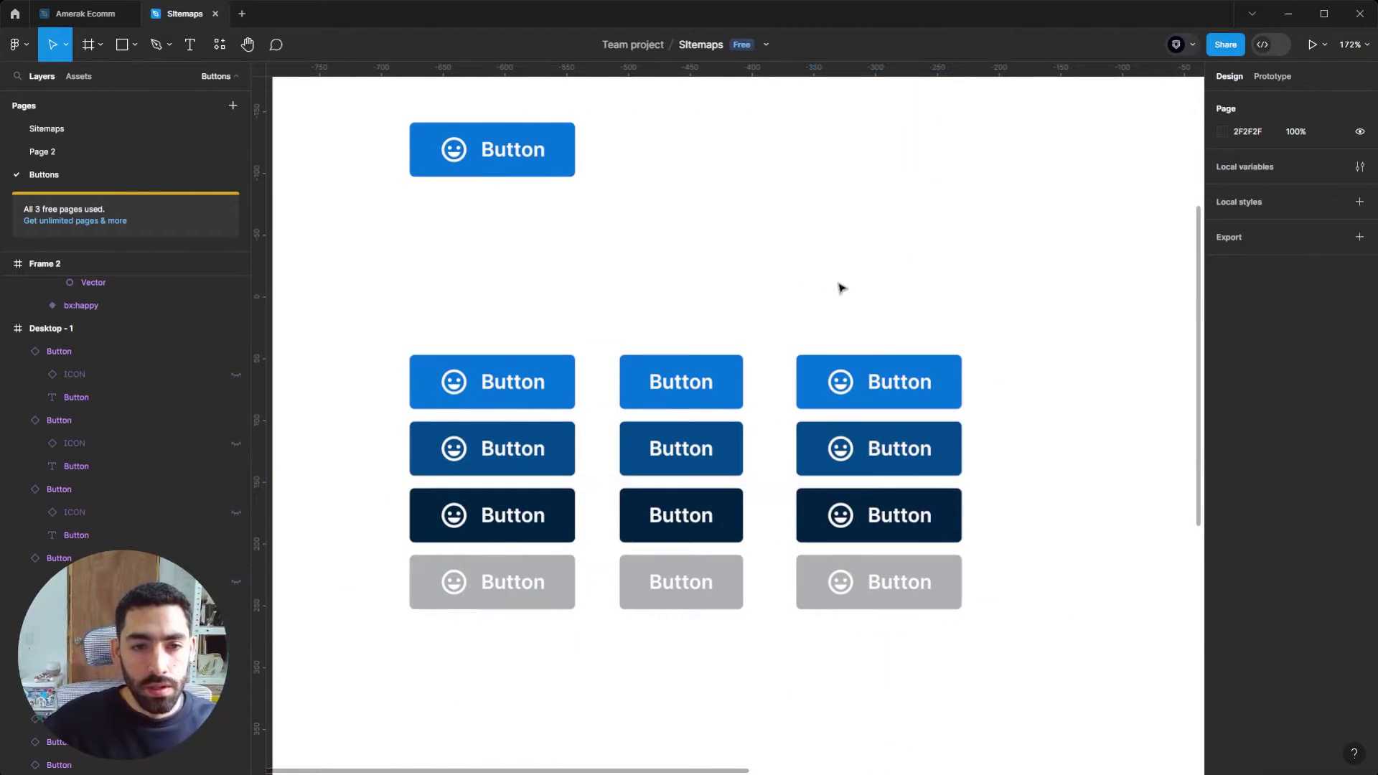
Turn the top third-column button into a white outline button with blue stroke, icon and text.
scroll(1061, 677, "up", 1)
scroll(997, 689, "up", 5)
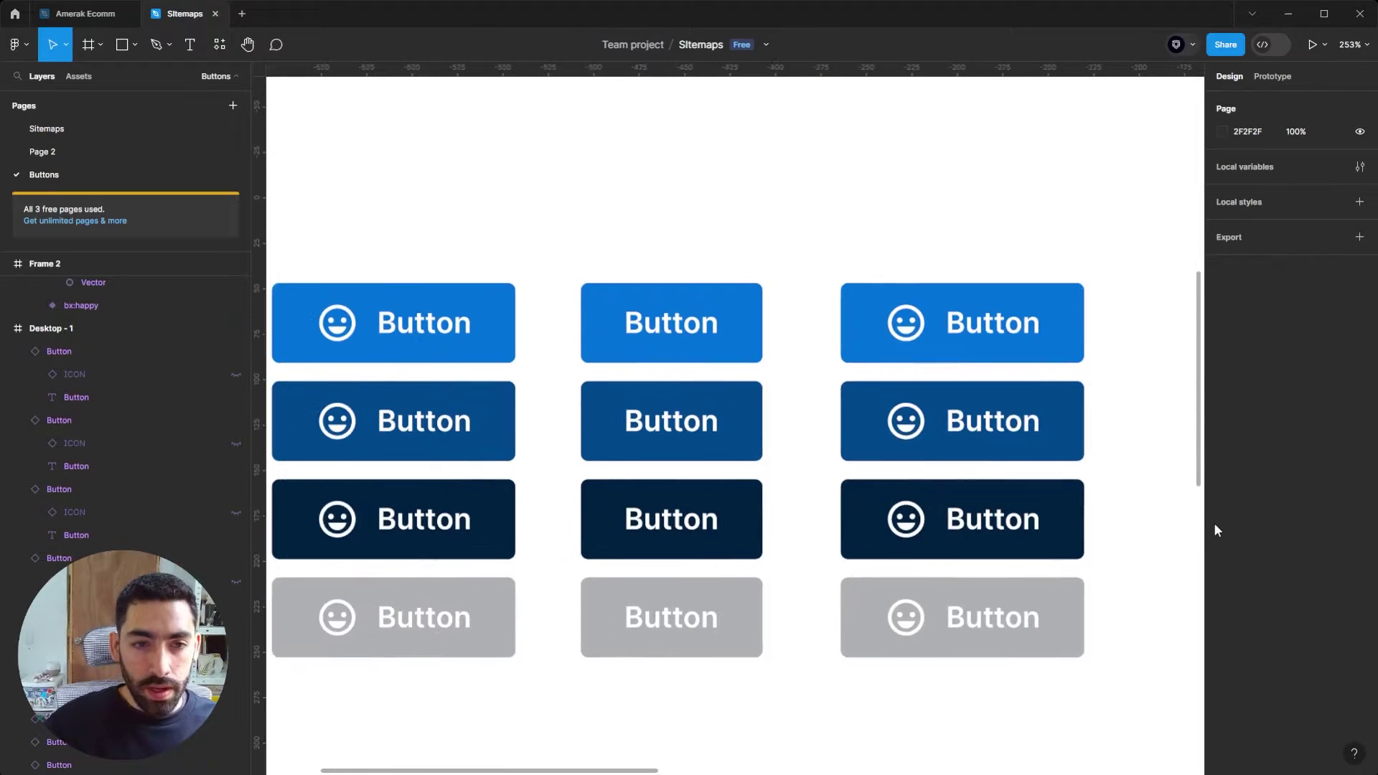
left_click(1064, 321)
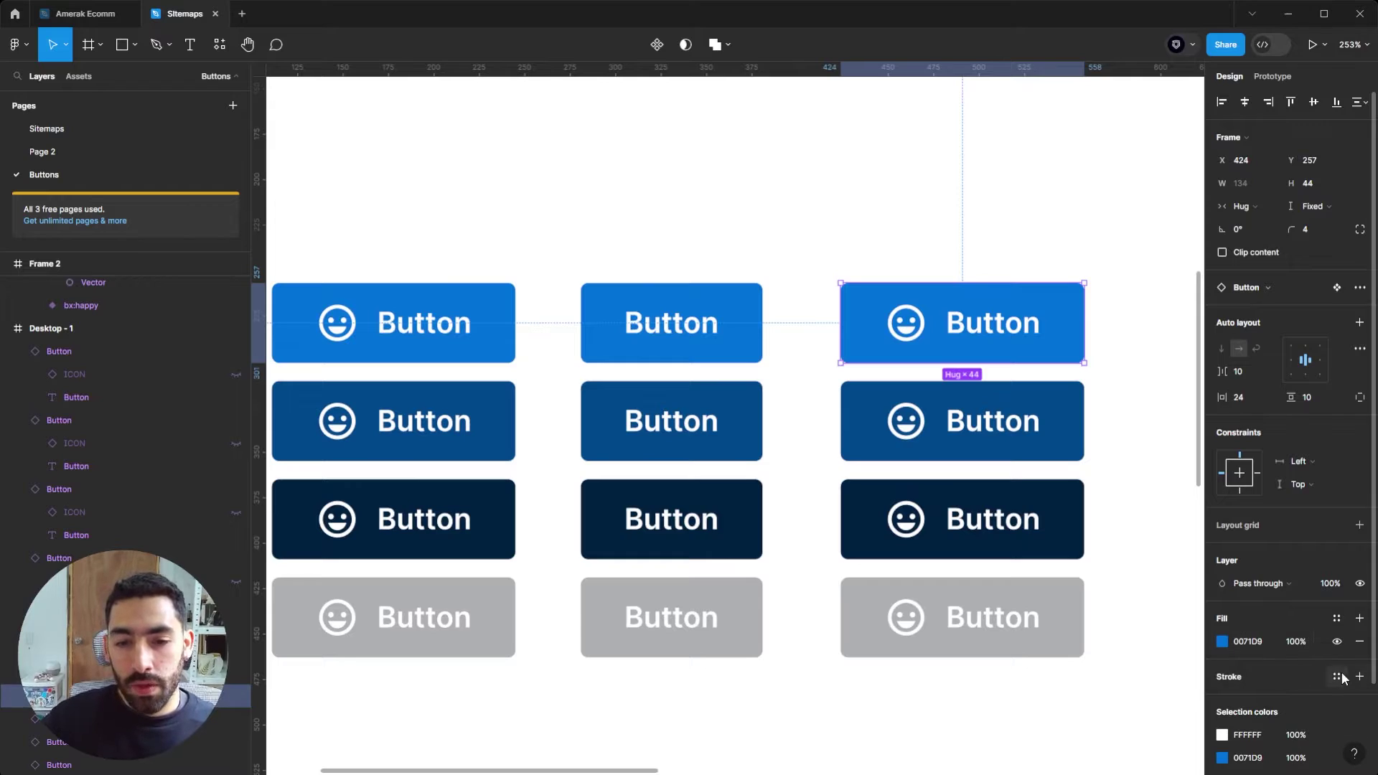
left_click(1258, 642)
key("ctrl+c")
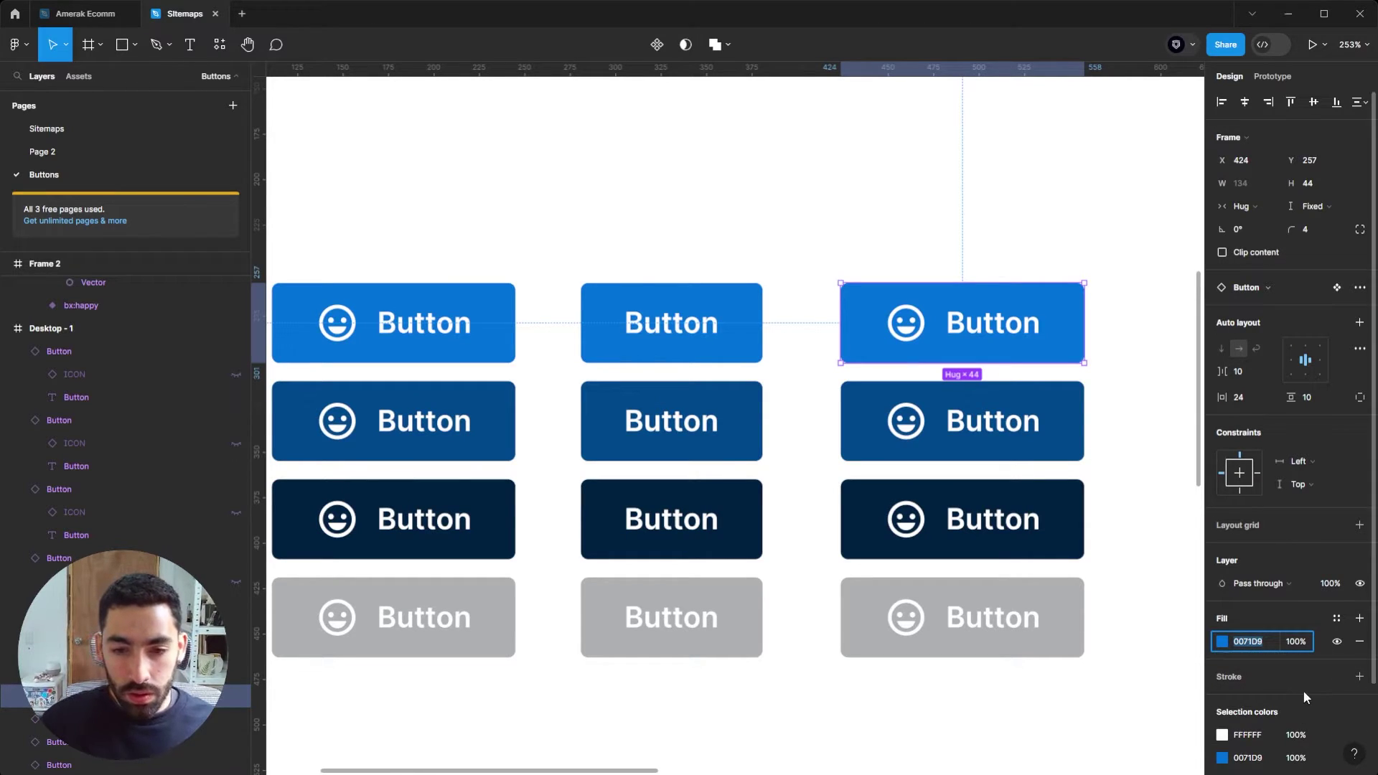
left_click(1359, 677)
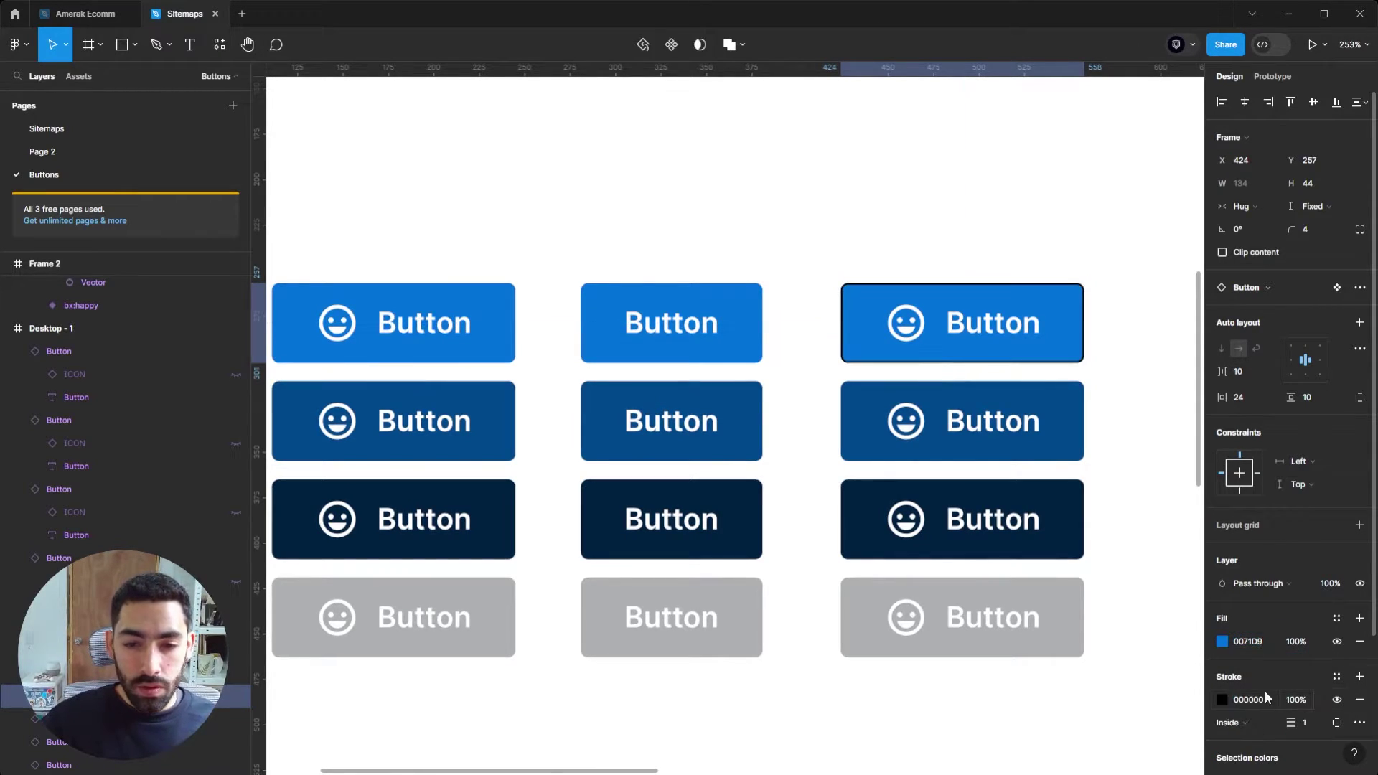
left_click(1249, 699)
key("ctrl+v")
key("Return")
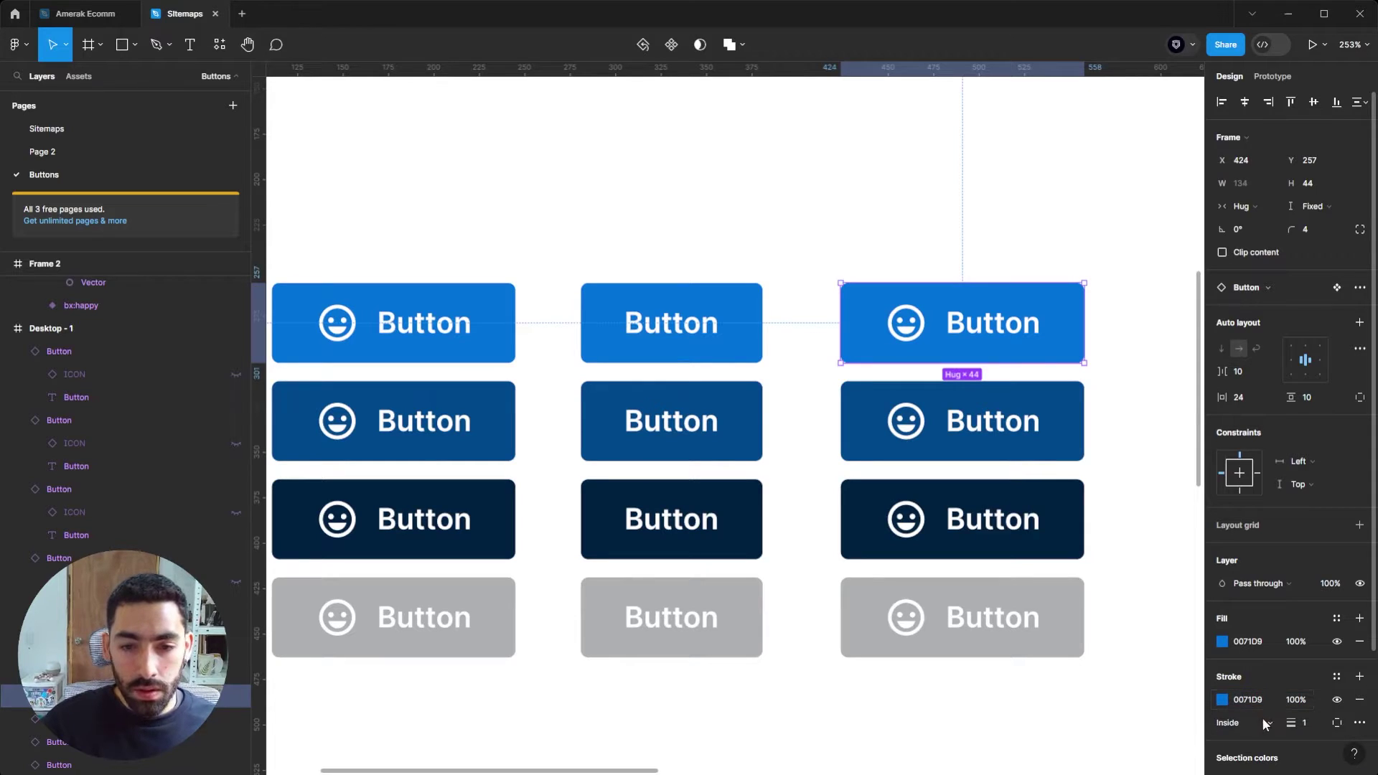
left_click(1359, 640)
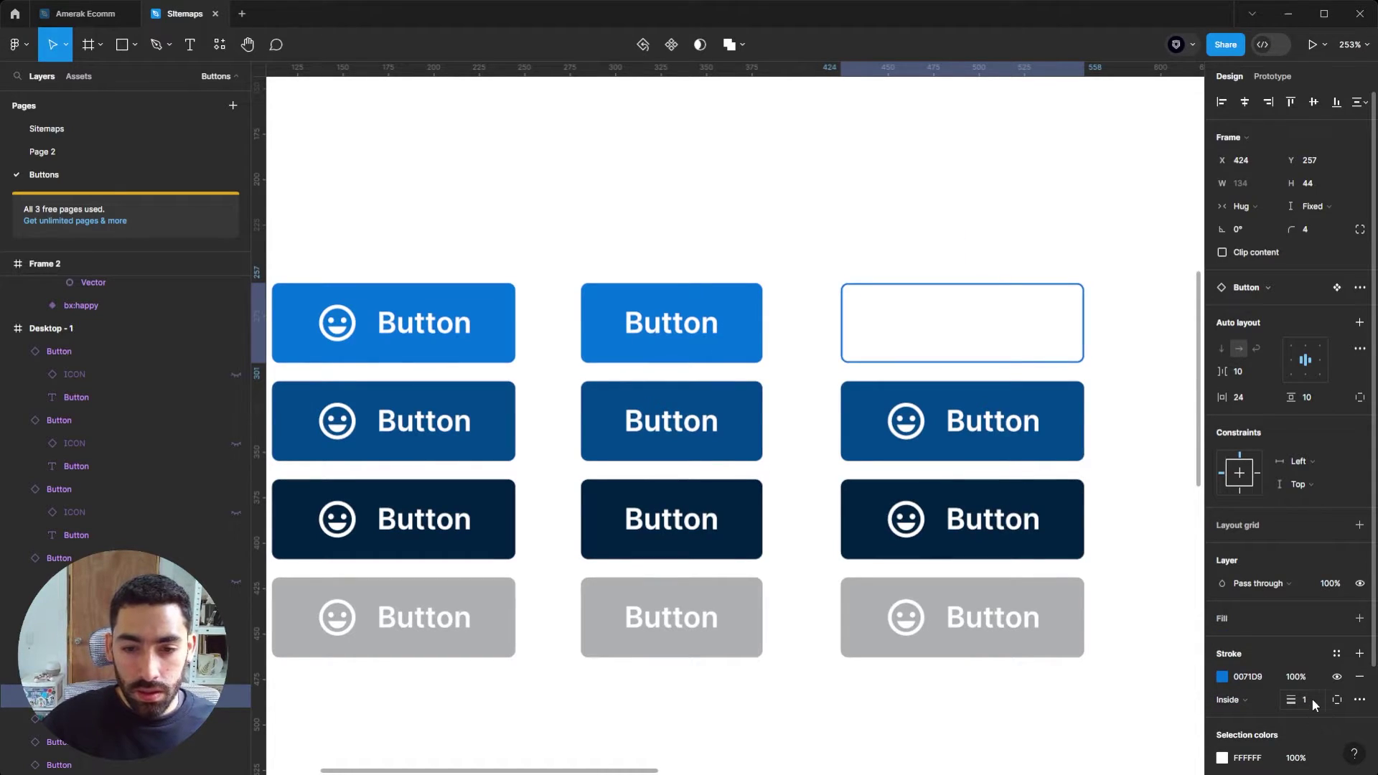
left_click(1248, 760)
key("ctrl+v")
key("Return")
left_click(818, 219)
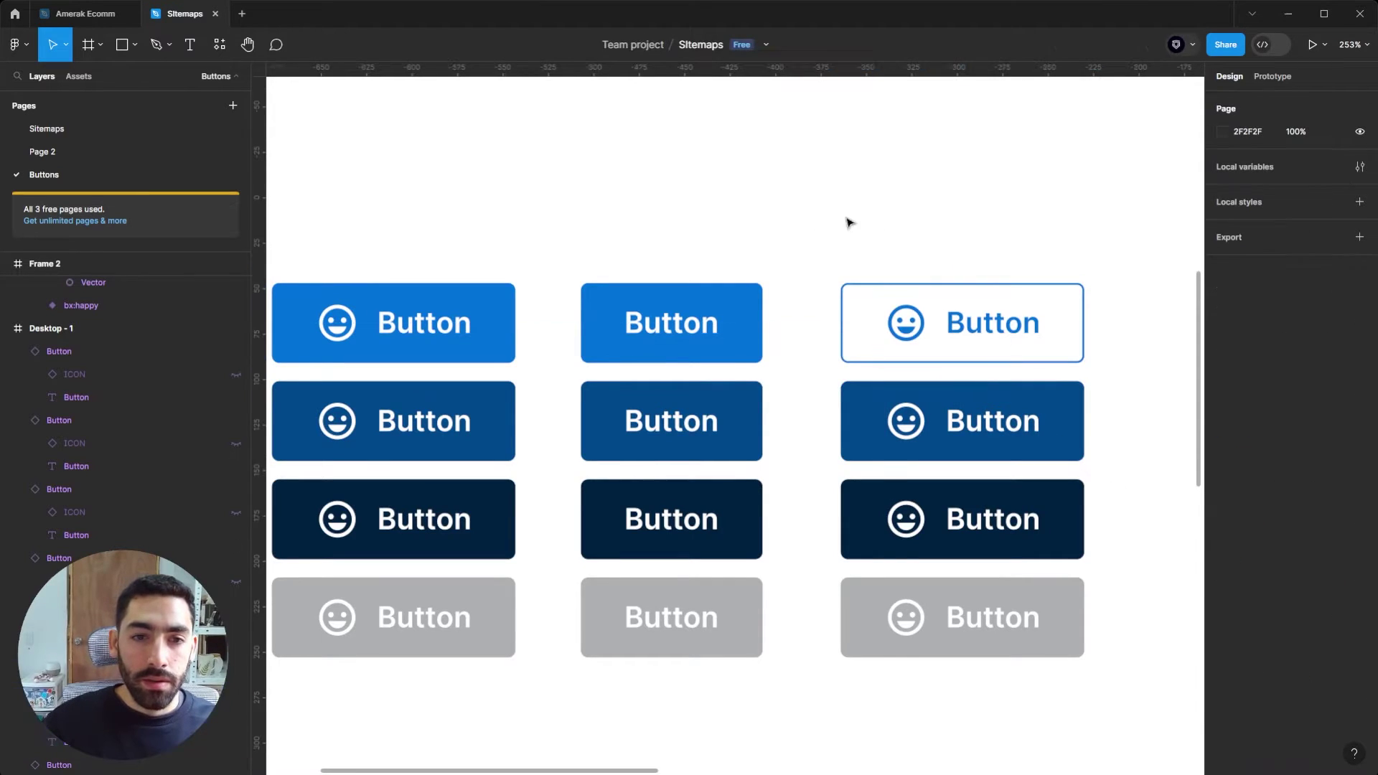
Apply the same outline styling to the dark-blue, navy and grey buttons in column three.
scroll(936, 308, "down", 2)
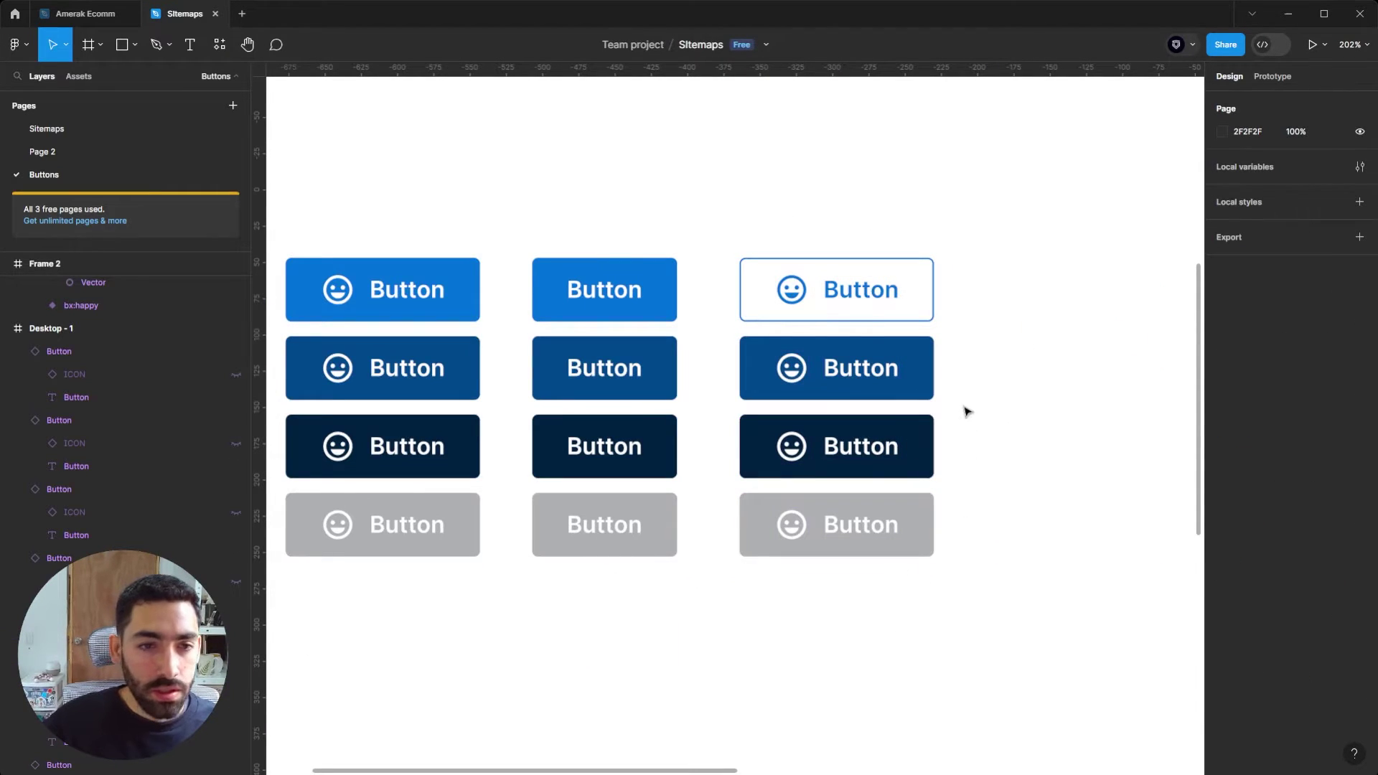
left_click(928, 363)
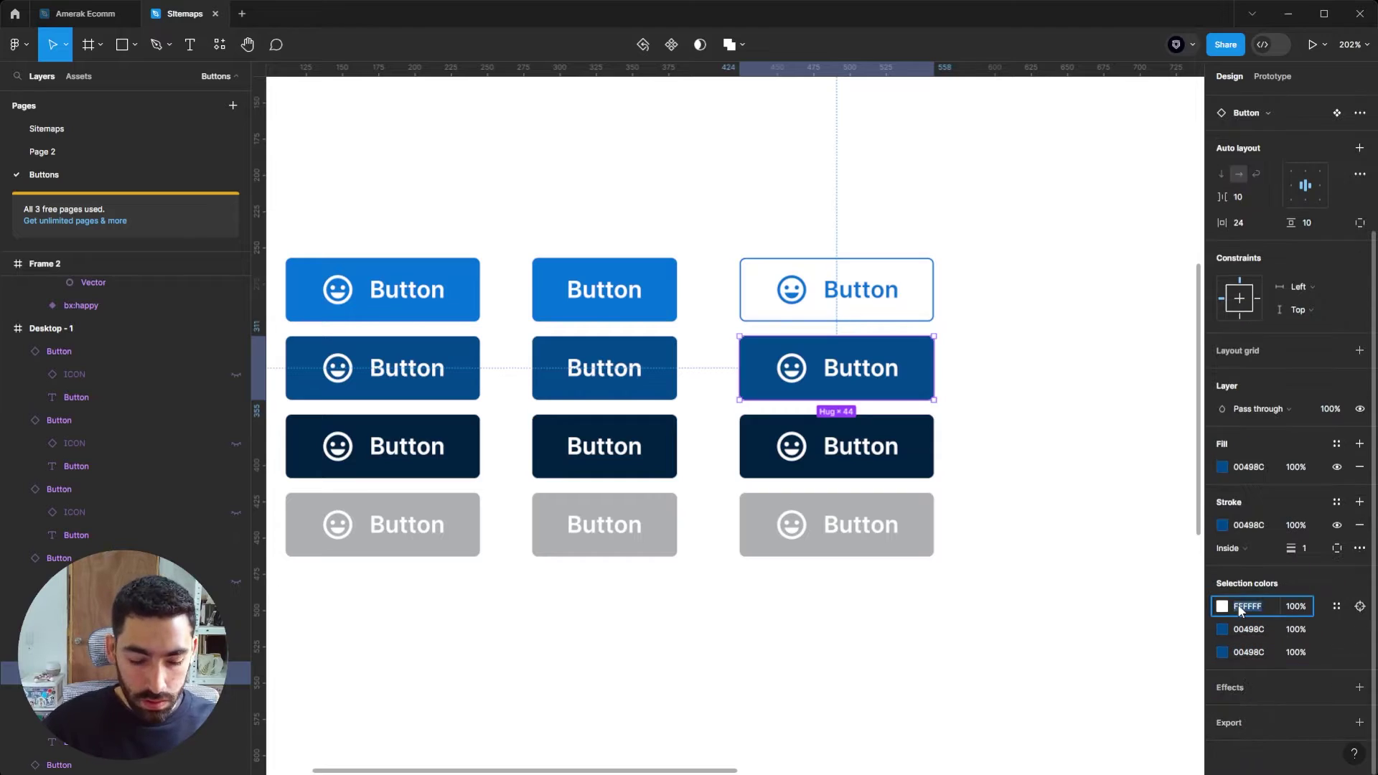
left_click(836, 446)
left_click(1247, 525)
type("002140")
left_click(854, 525)
key("ctrl+alt+v")
left_click(1145, 434)
scroll(1041, 517, "up", 2)
scroll(1041, 517, "down", 3)
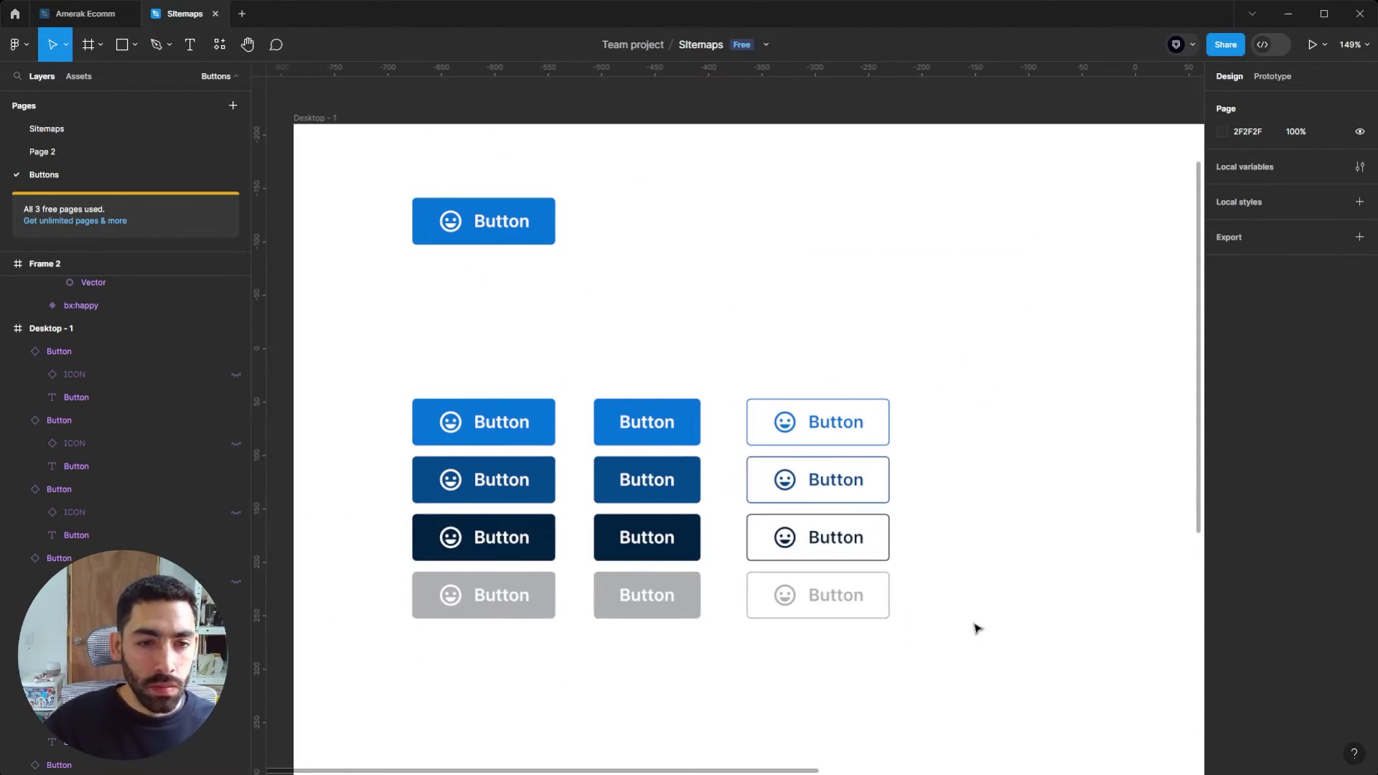
Duplicate the outline column to the right and delete the icons from all four new buttons.
left_click_drag(976, 654, 861, 424)
left_click_drag(861, 524, 1031, 524, "alt")
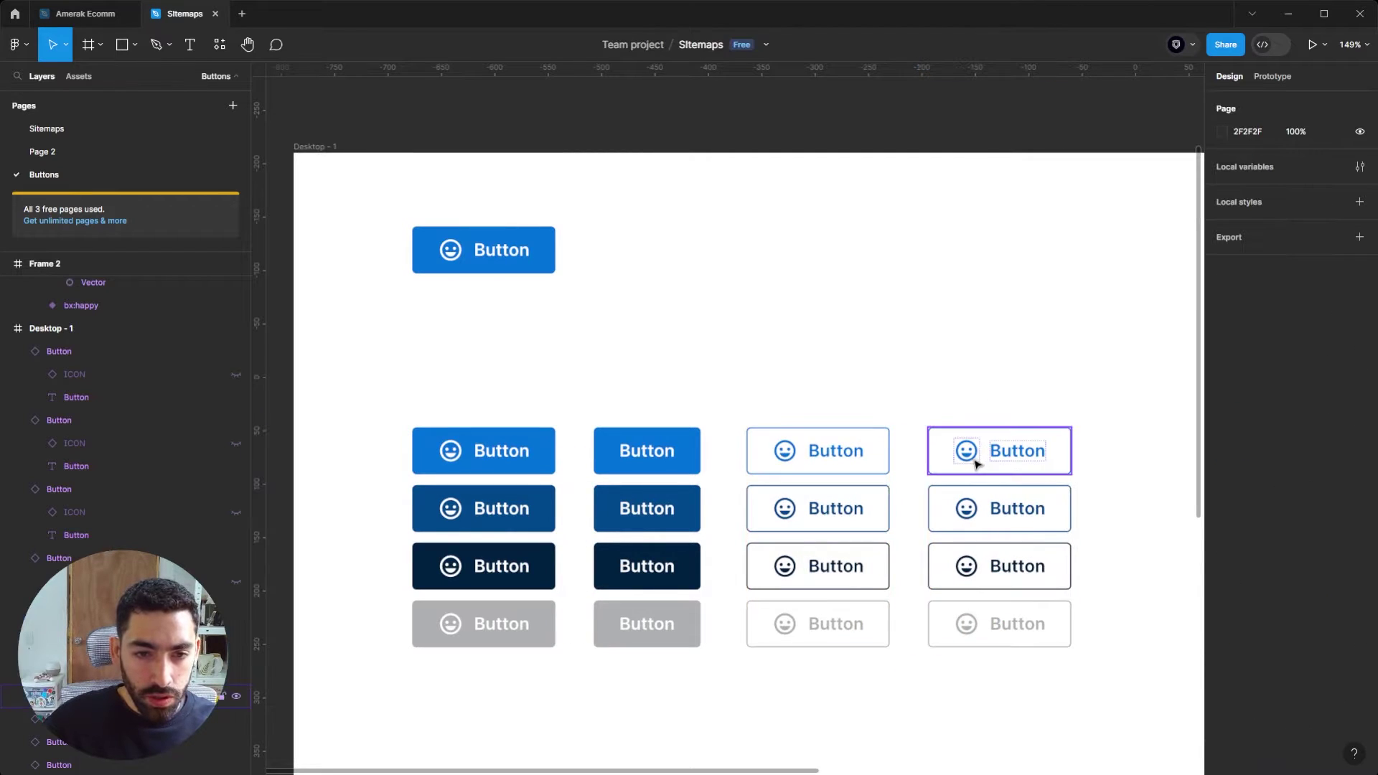
double_click(970, 458)
key("Delete")
double_click(966, 508)
key("Delete")
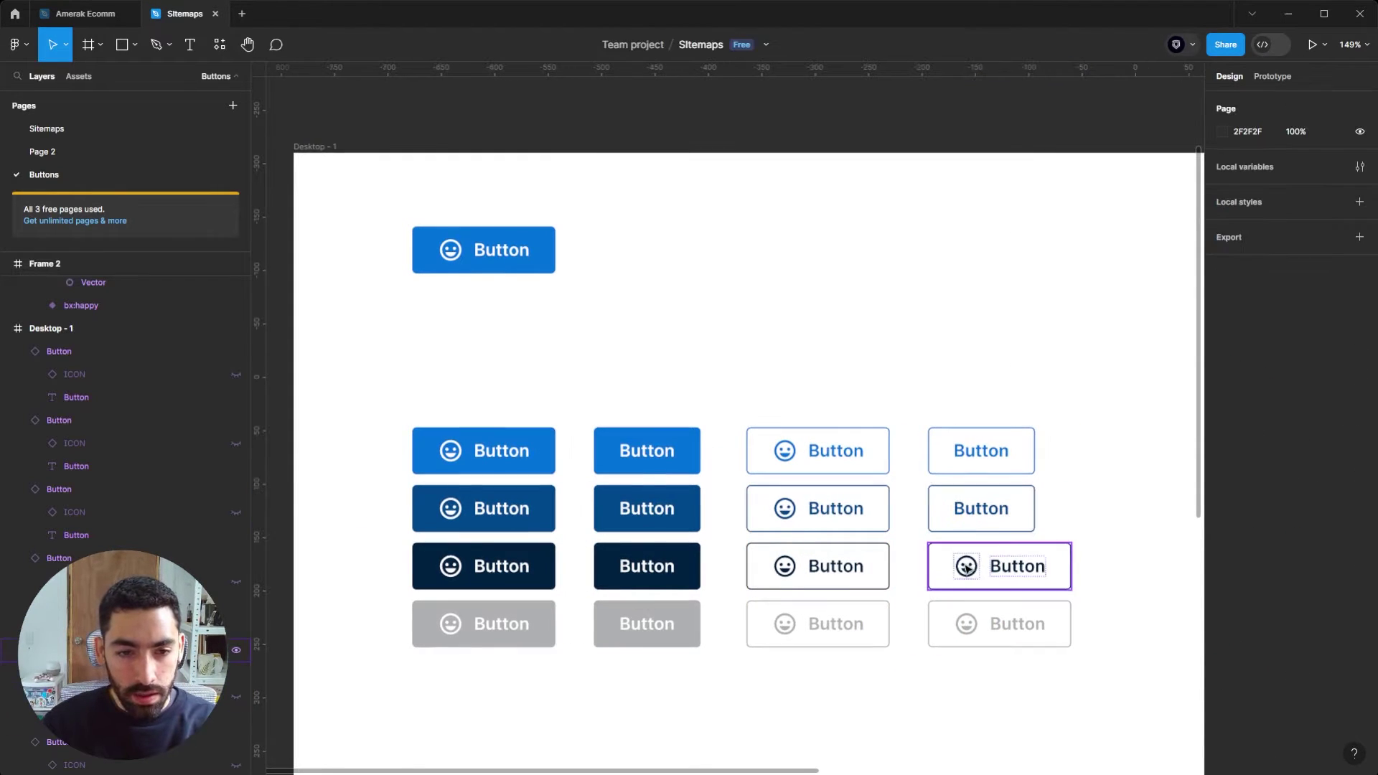
double_click(966, 567)
key("Delete")
left_click(968, 624)
double_click(966, 624)
key("Delete")
left_click(880, 356)
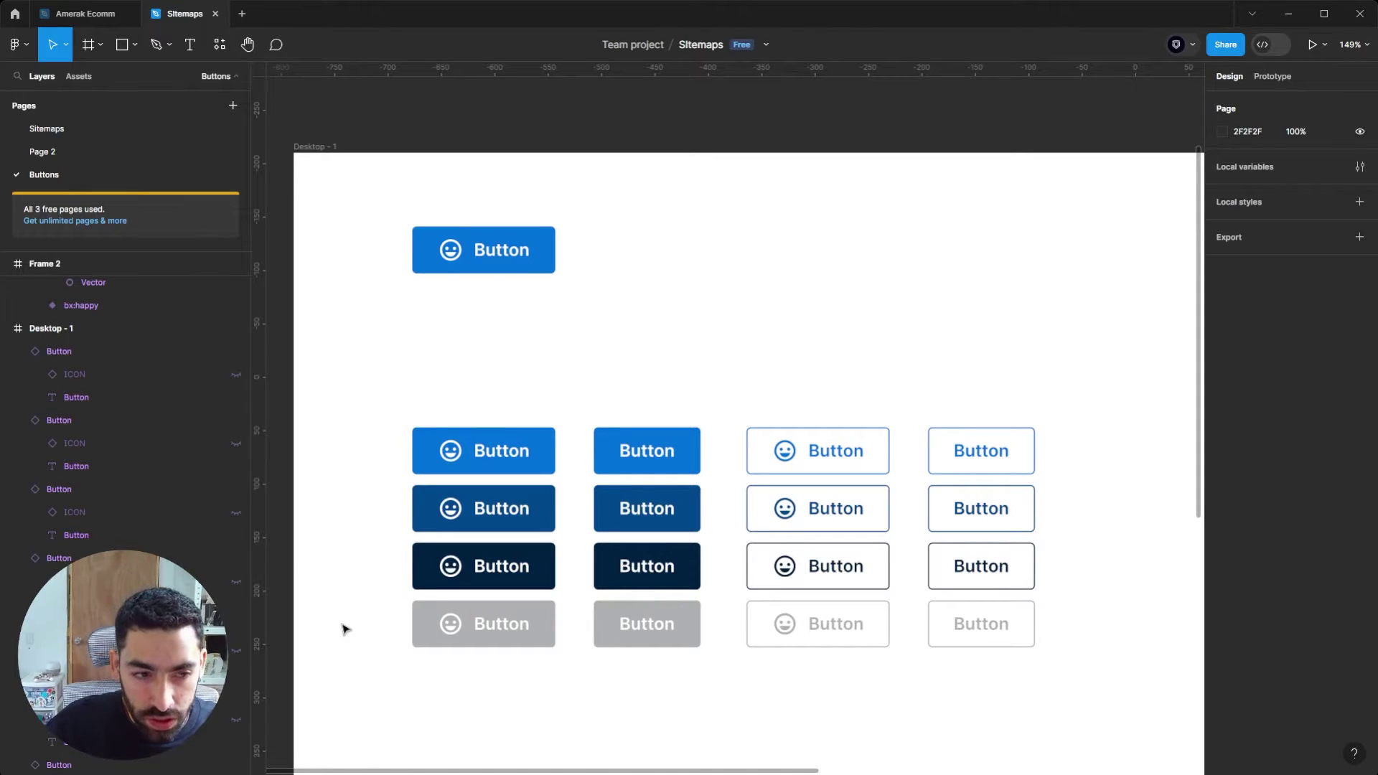
Make each of the sixteen buttons its own component, then combine them as variants.
left_click_drag(361, 378, 1053, 700)
left_click(684, 47)
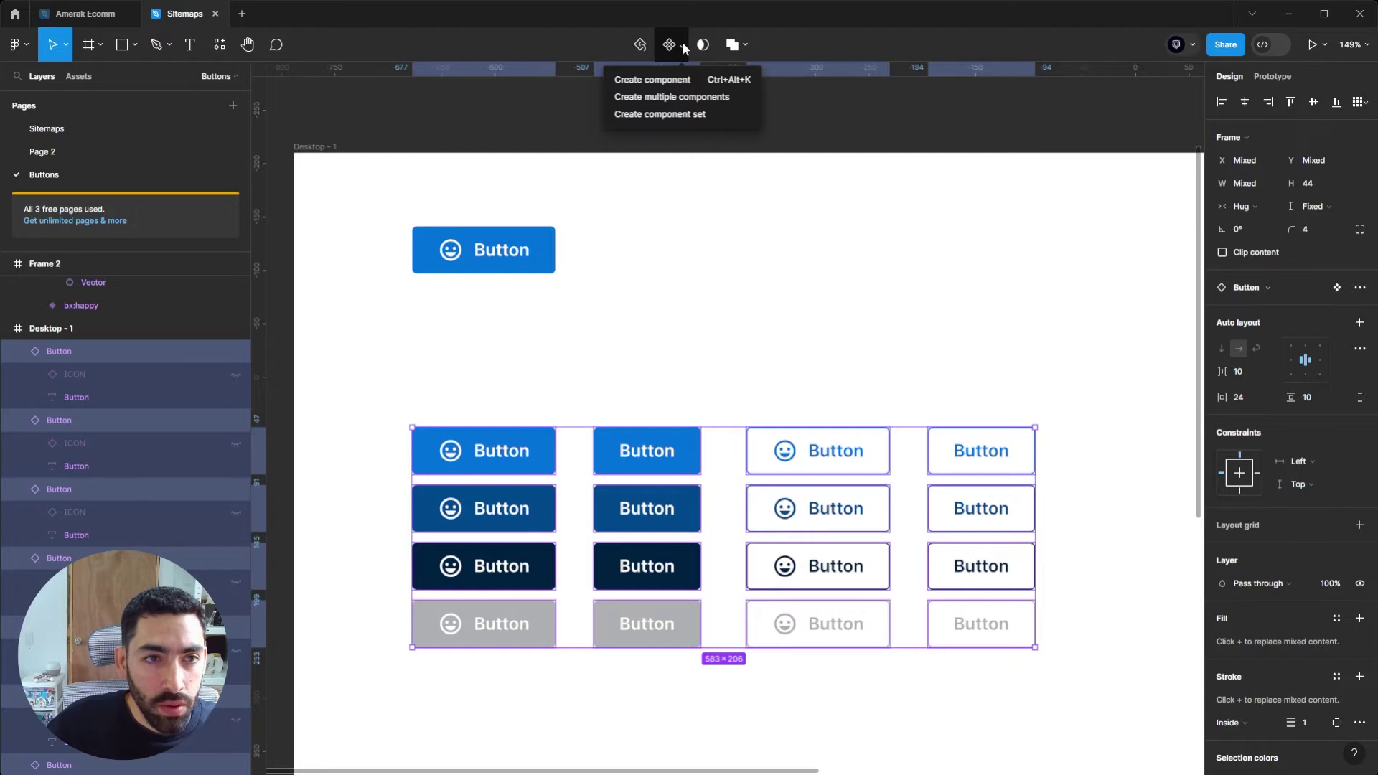
left_click(695, 98)
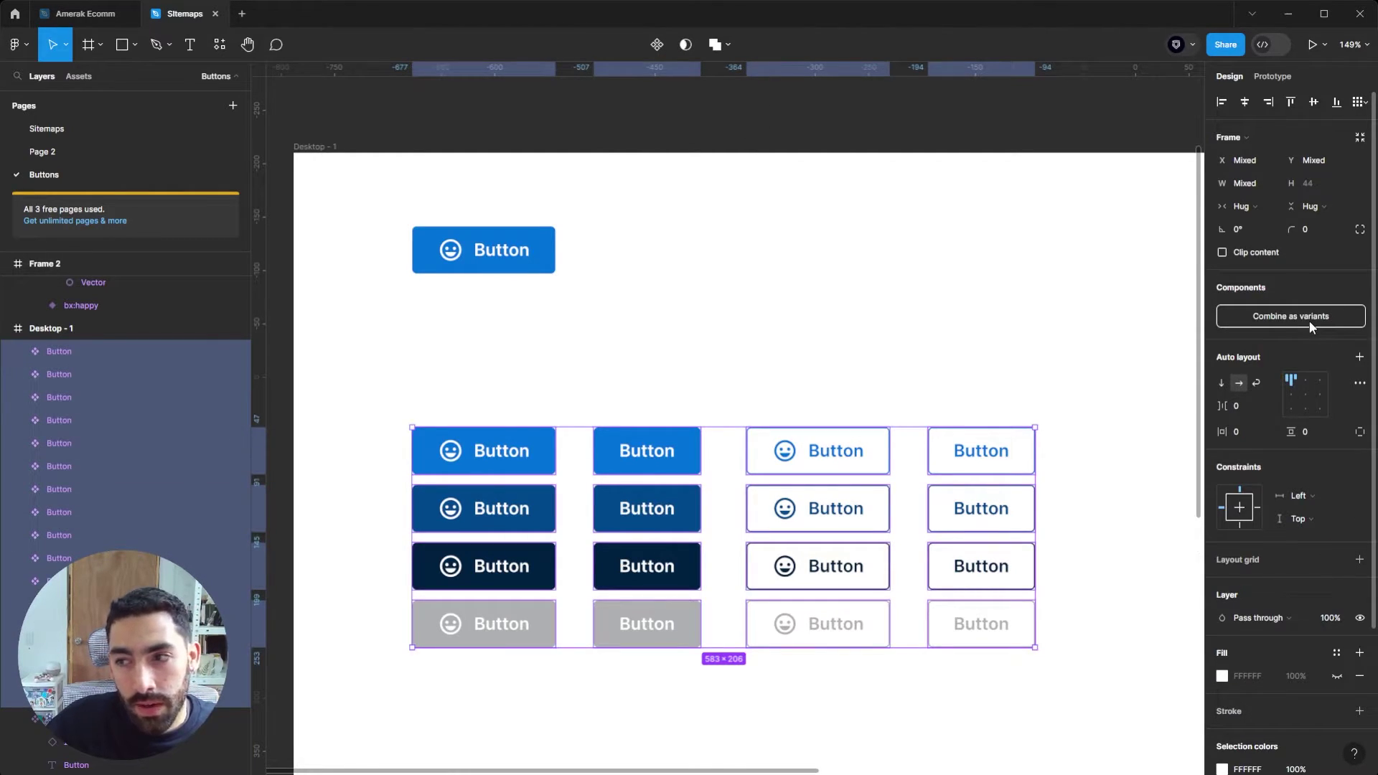
left_click(1309, 321)
scroll(527, 355, "left", 2)
left_click(527, 355)
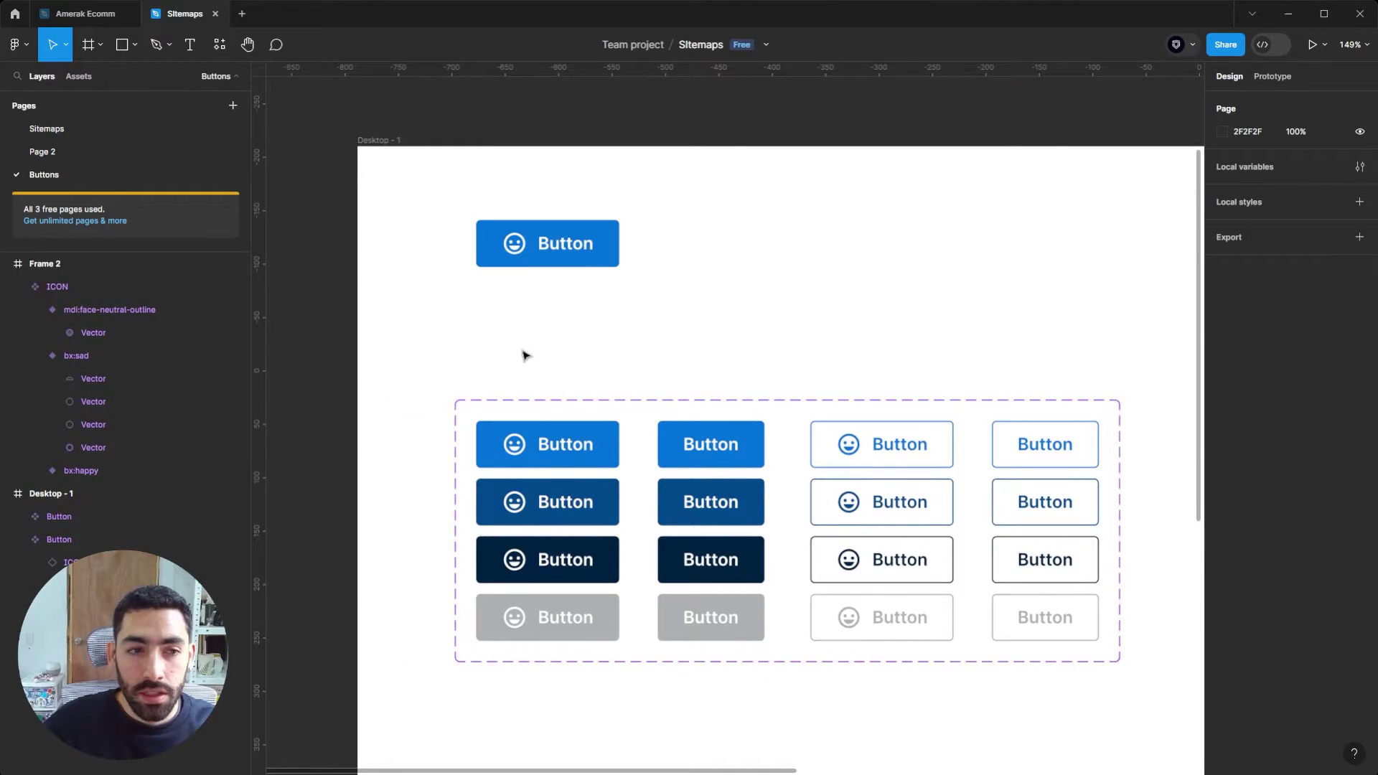
double_click(522, 251)
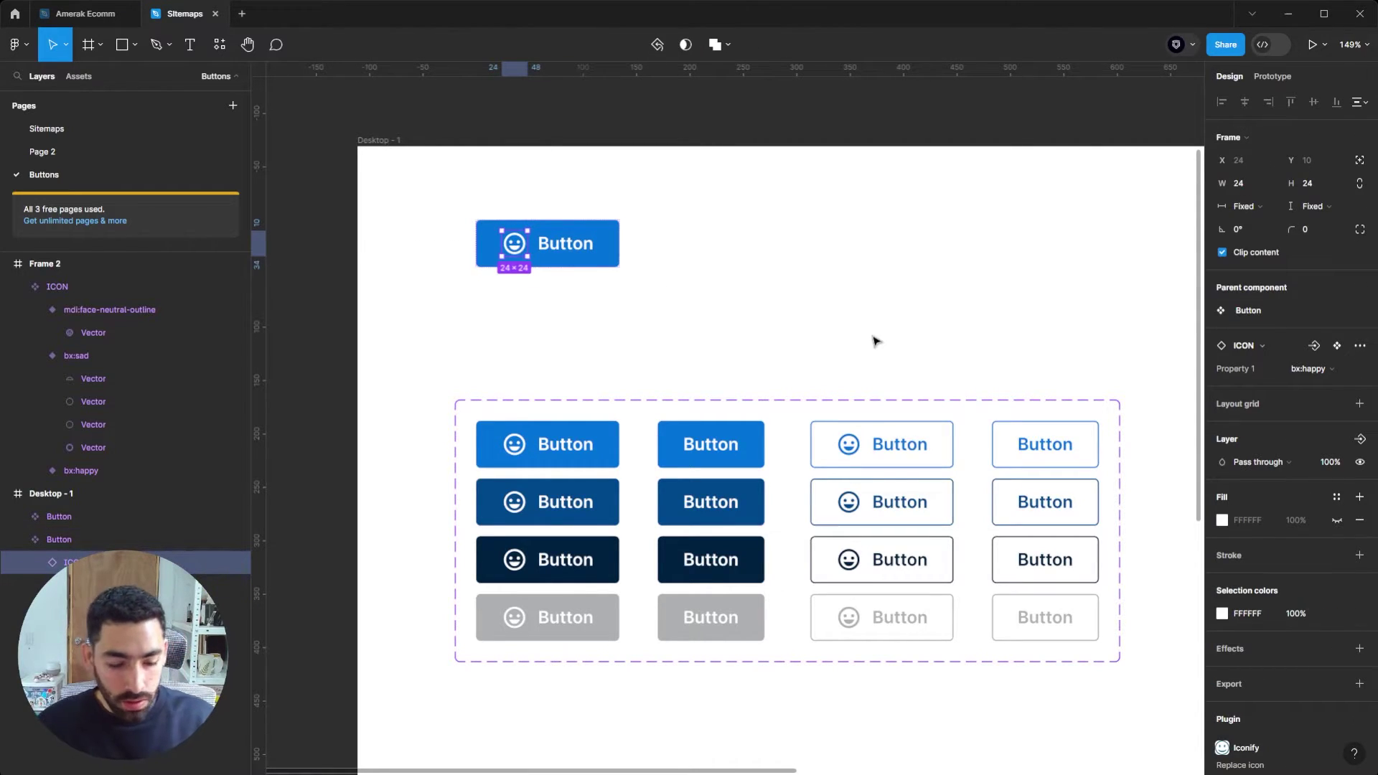
key("ctrl+d")
key("Right")
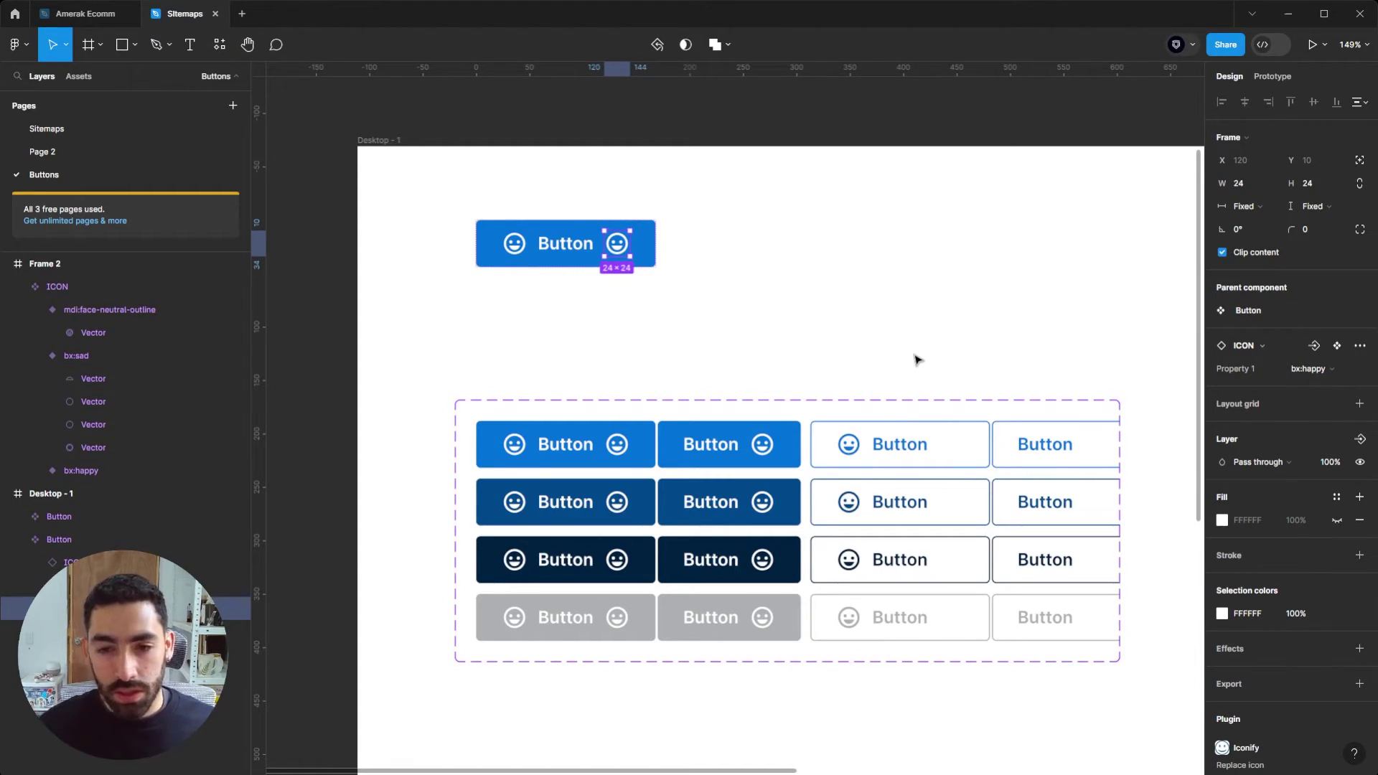
key("Delete")
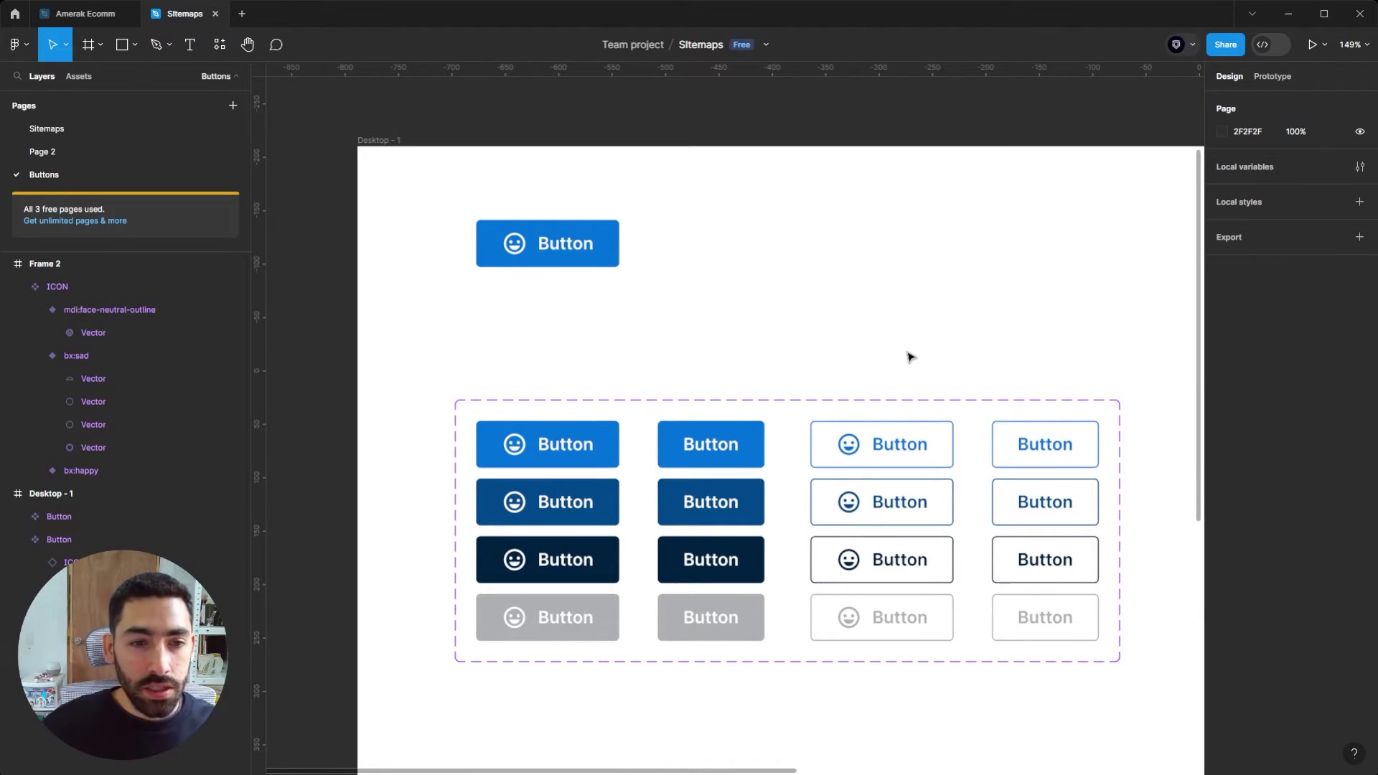
Rename the variant property to Primary and set it to On for the eight filled variants.
scroll(542, 433, "down", 1)
scroll(541, 433, "right", 1)
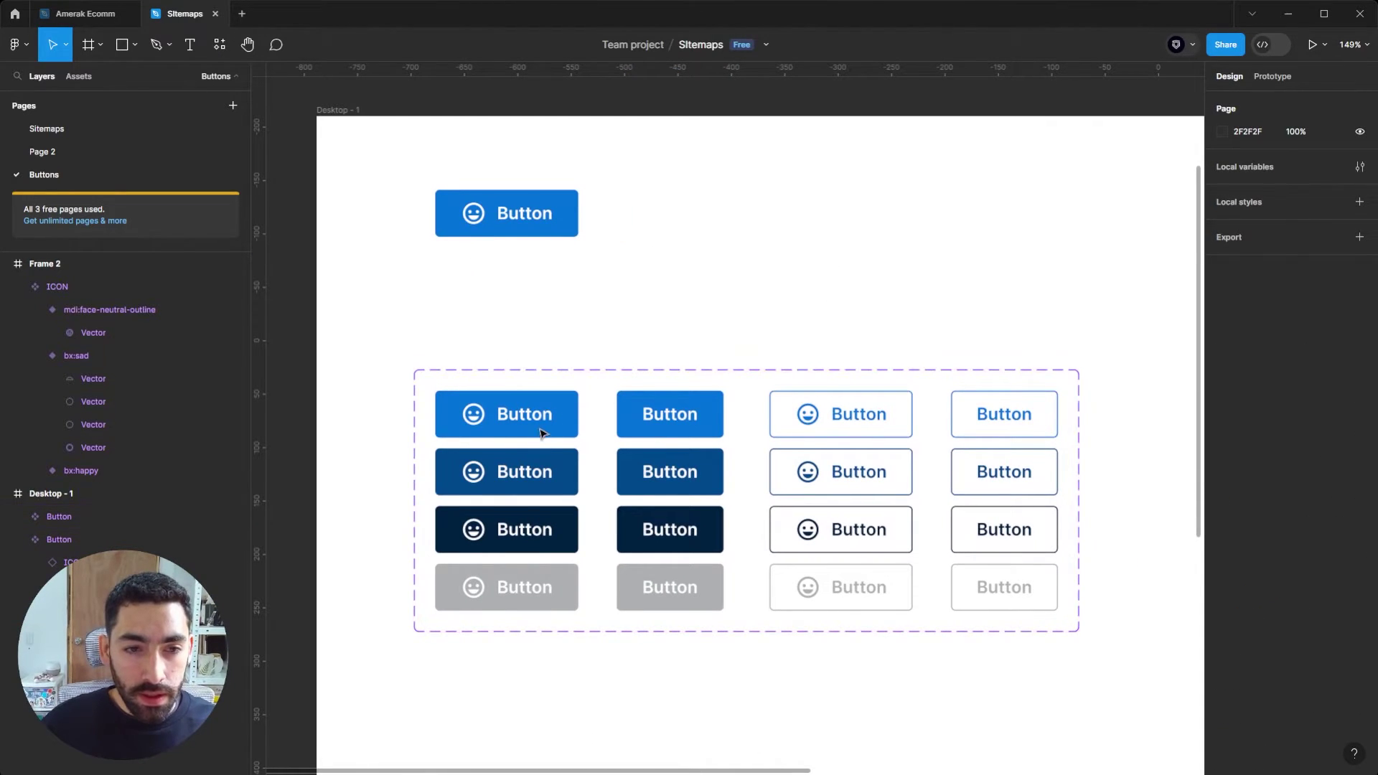
scroll(545, 318, "up", 5)
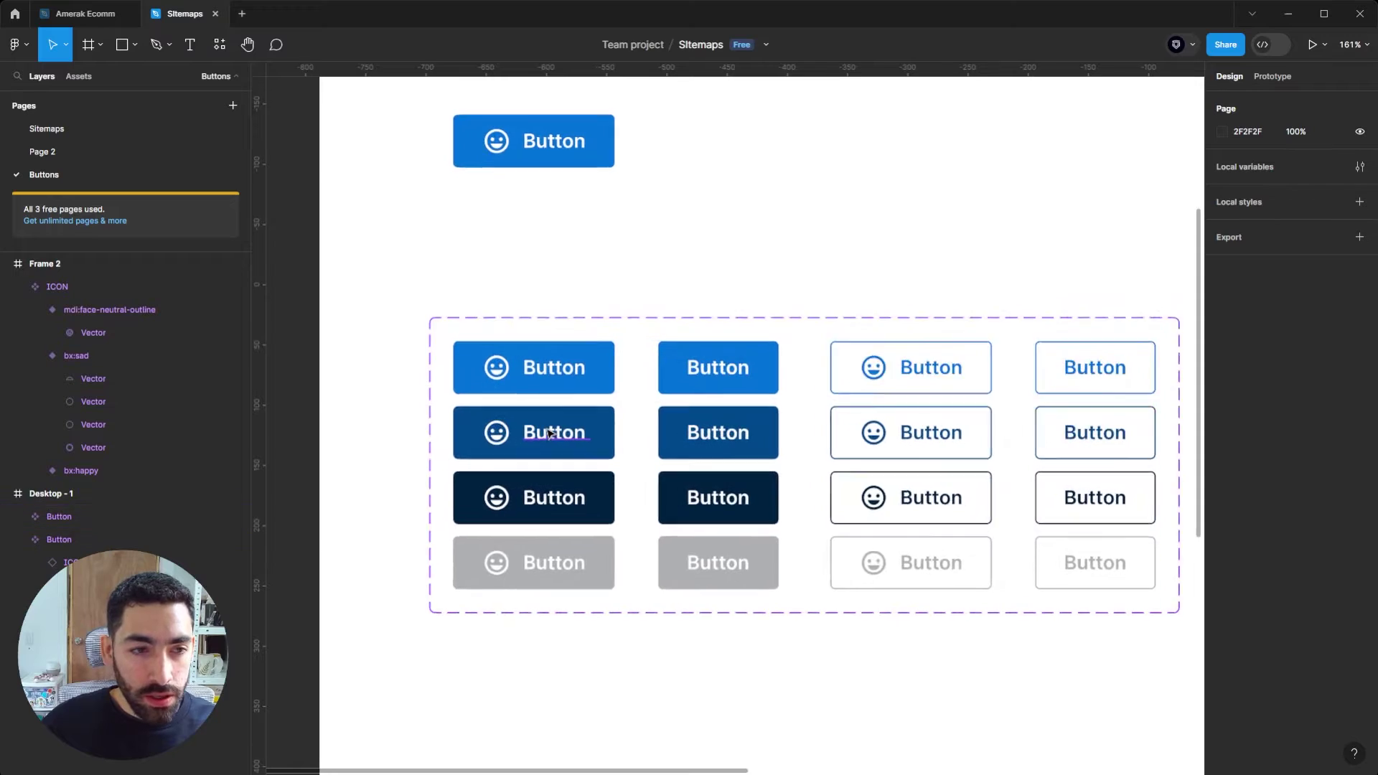
left_click(446, 399)
left_click(353, 297)
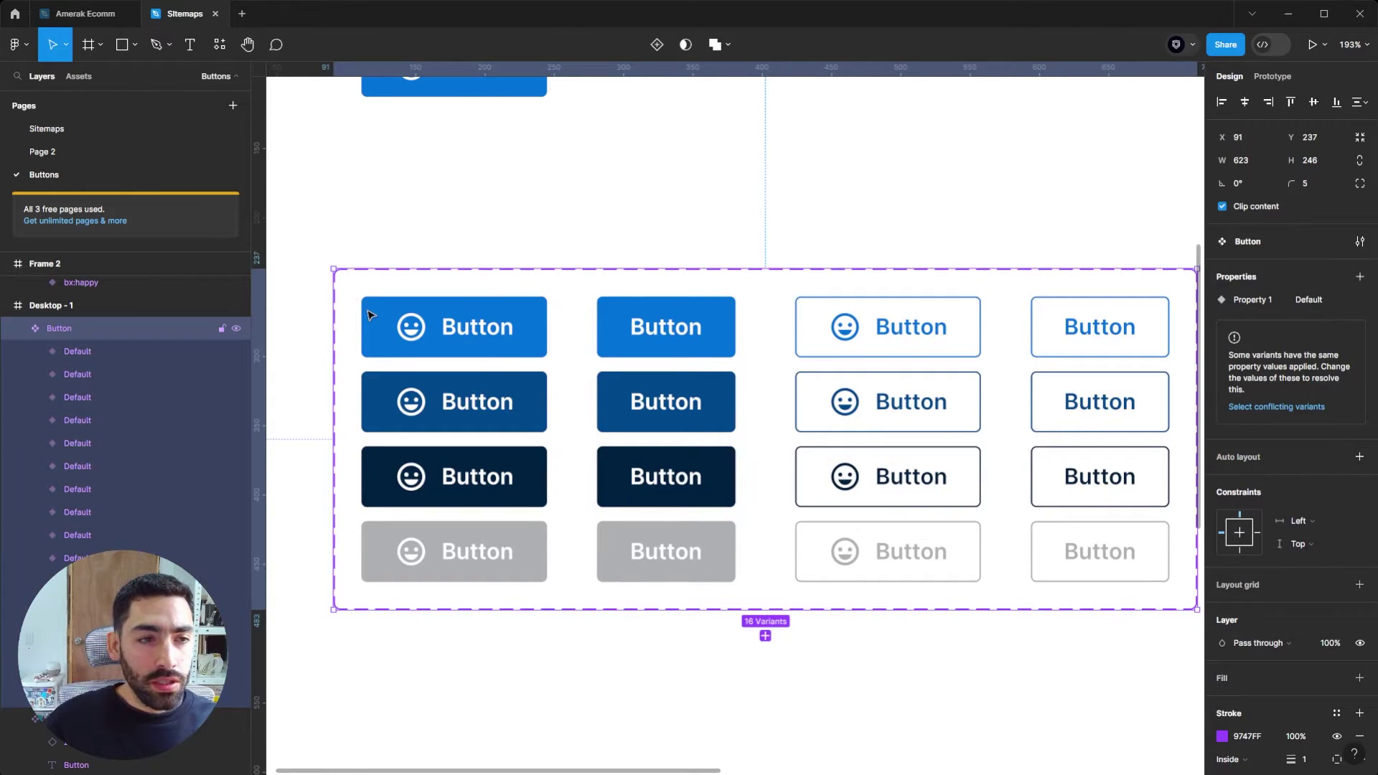
scroll(718, 658, "up", 1)
scroll(718, 659, "right", 1)
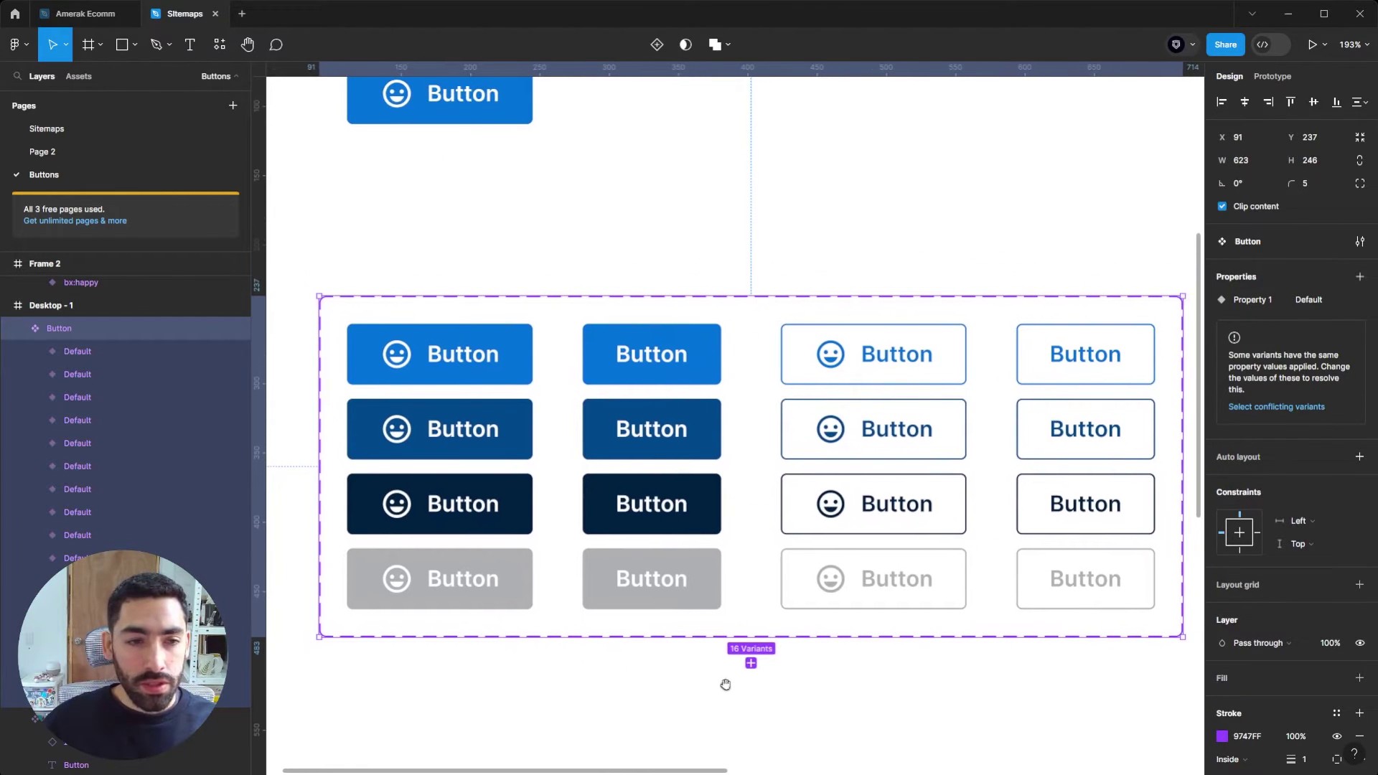
left_click(384, 679)
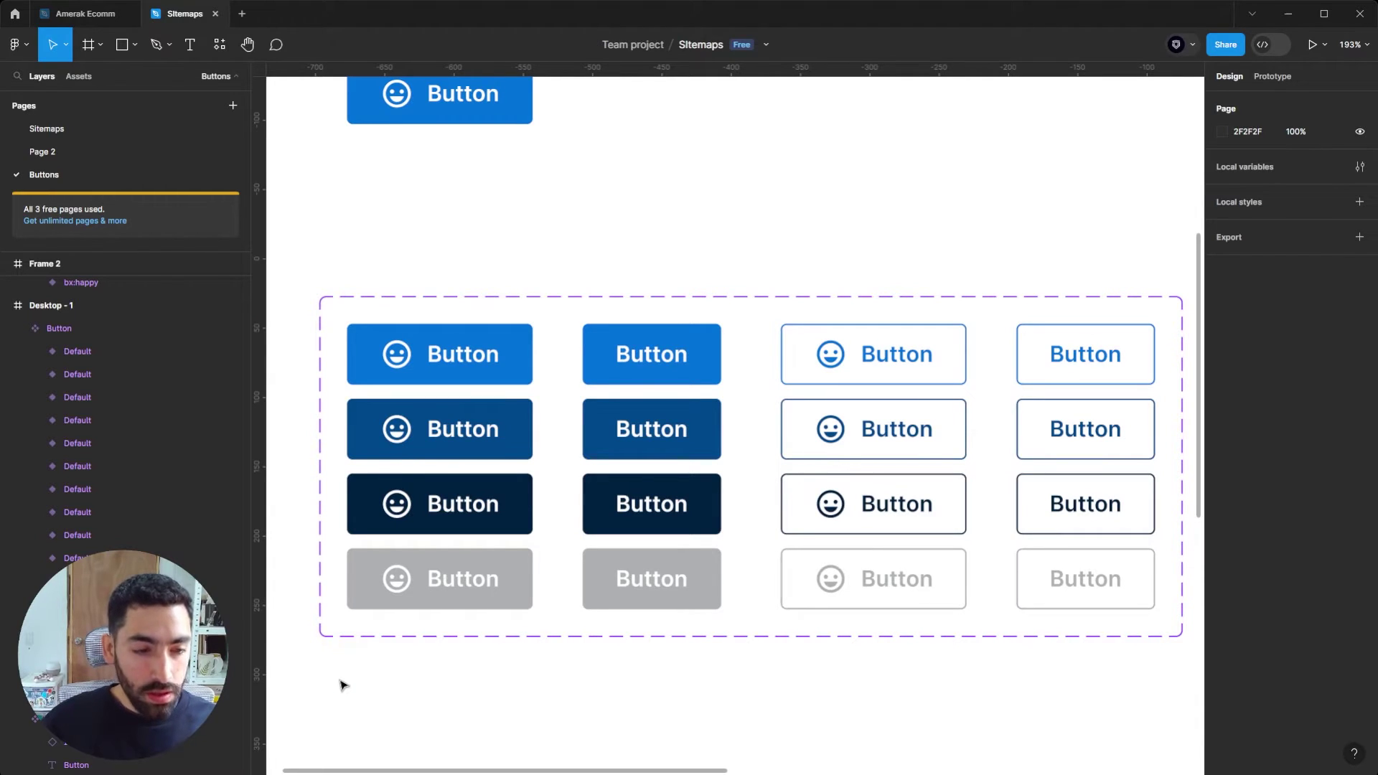
left_click_drag(328, 677, 739, 321)
left_click(1234, 392)
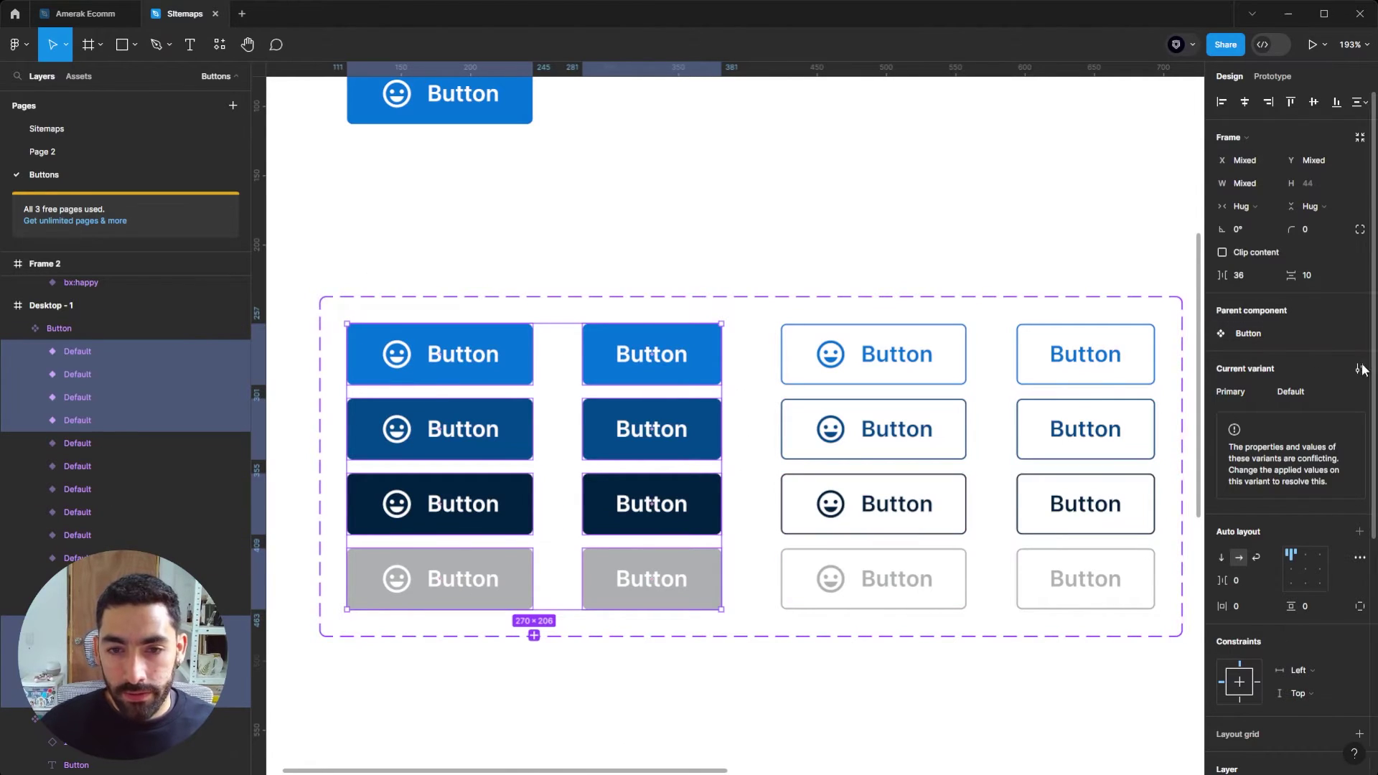
left_click(1313, 392)
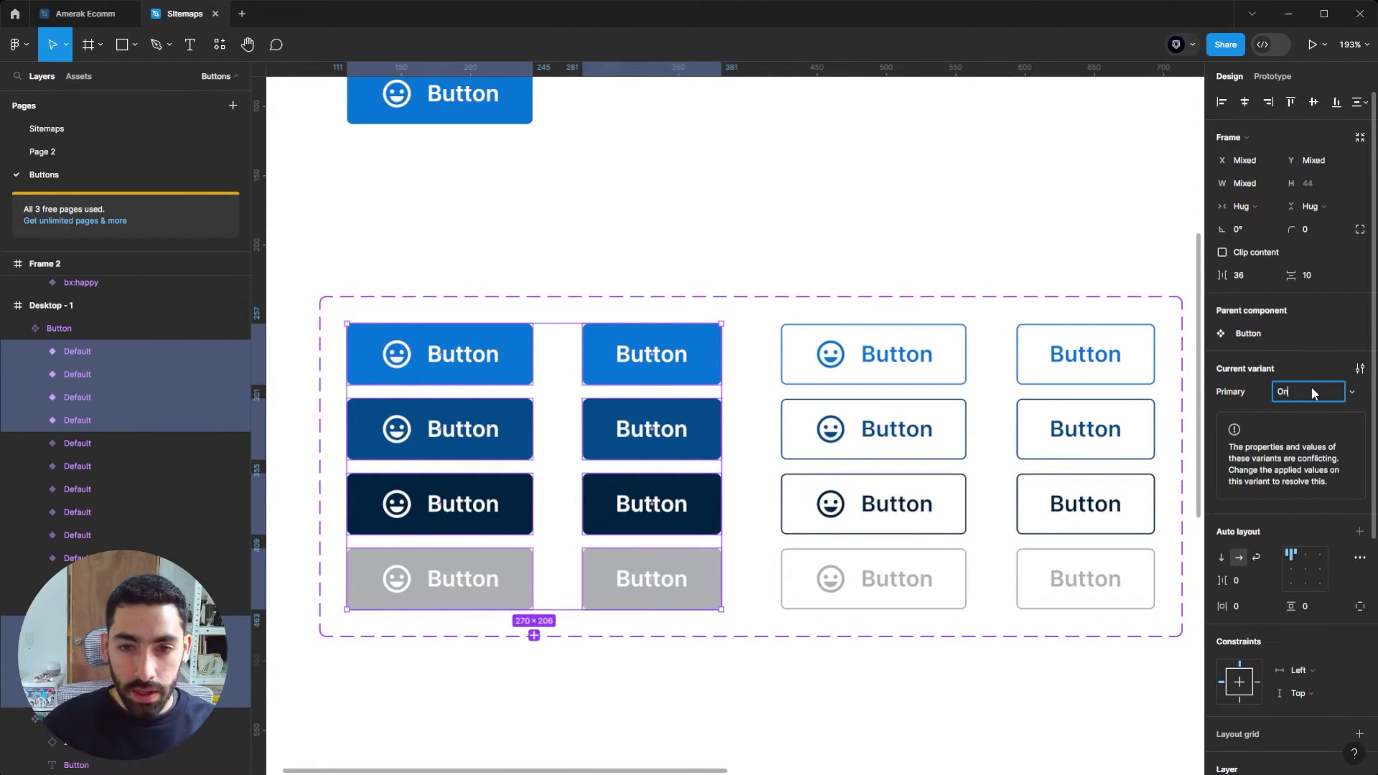
key("Return")
left_click(768, 266)
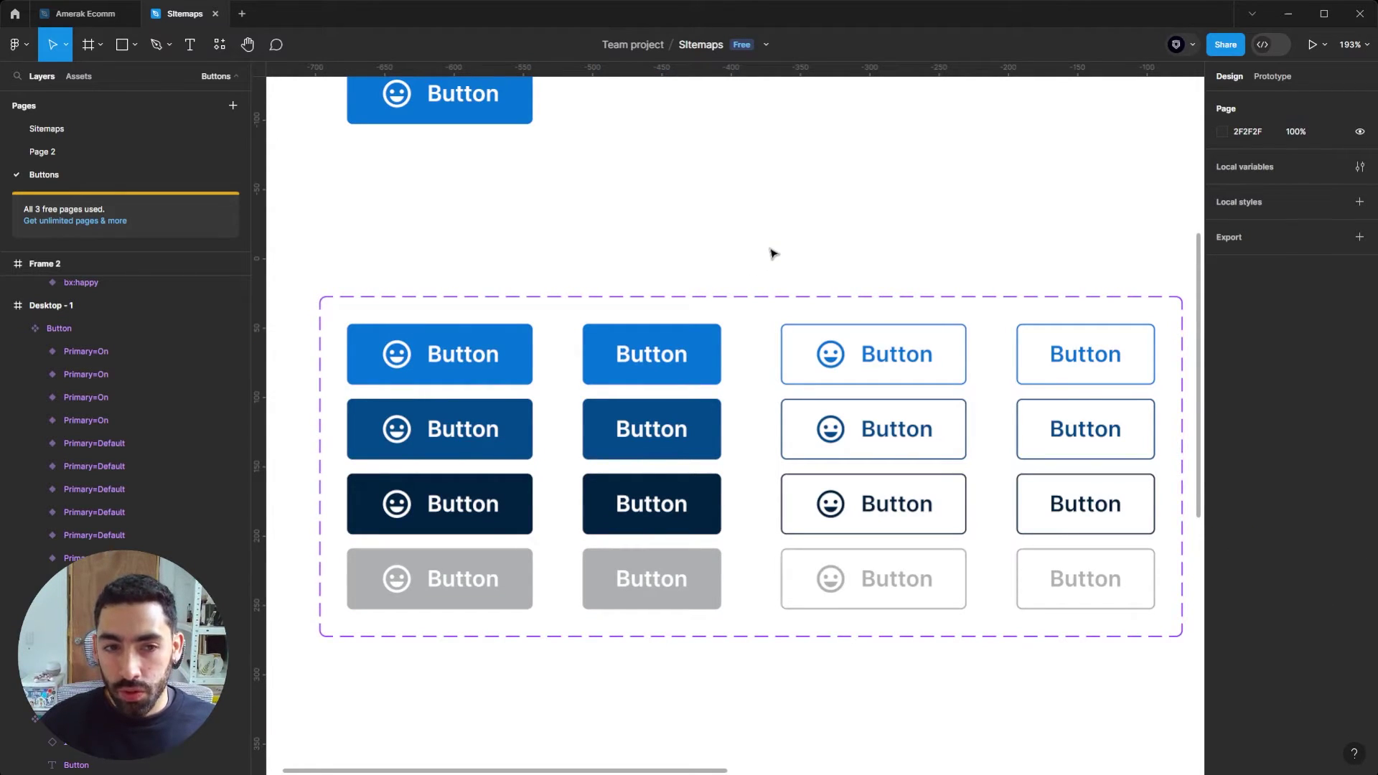
Set Primary to Off for the eight outline variants.
left_click_drag(759, 236, 1180, 693)
left_click(1302, 391)
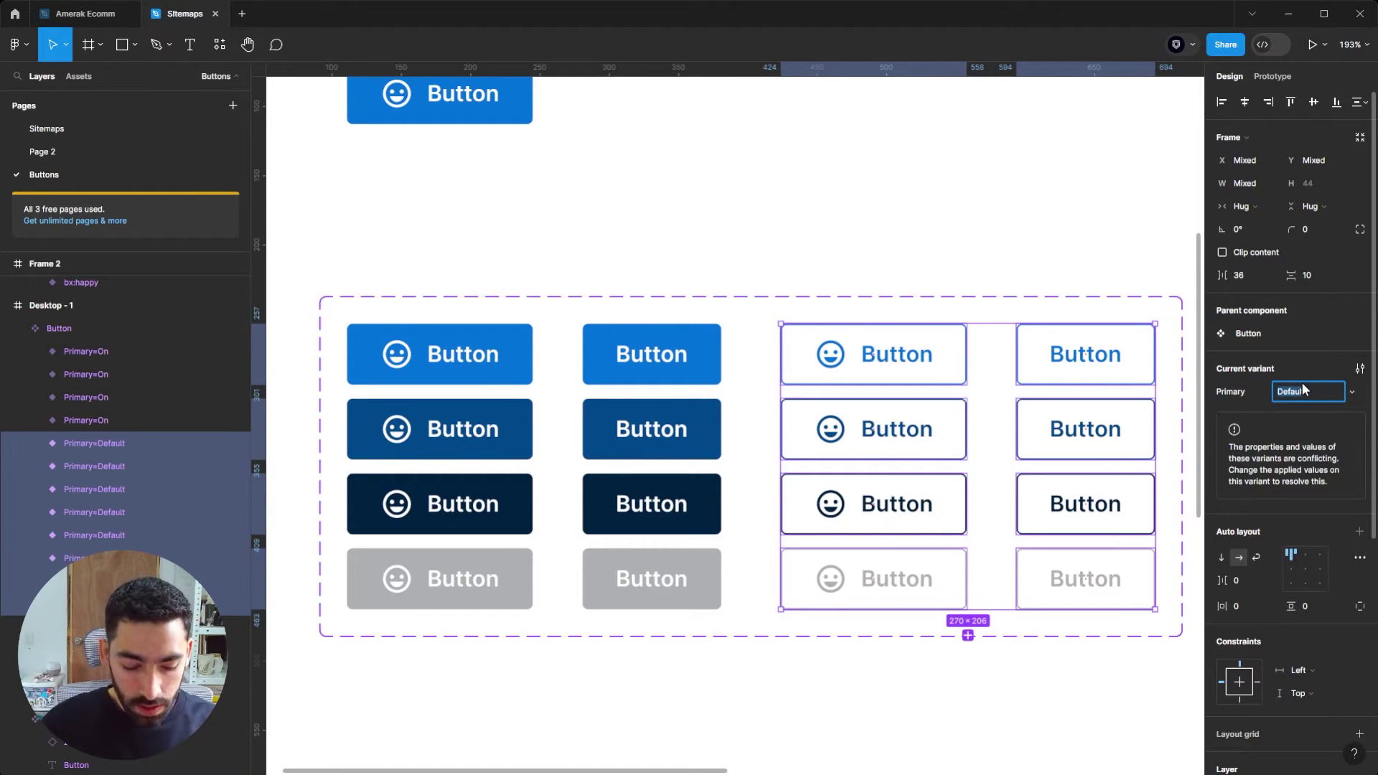
type("Off")
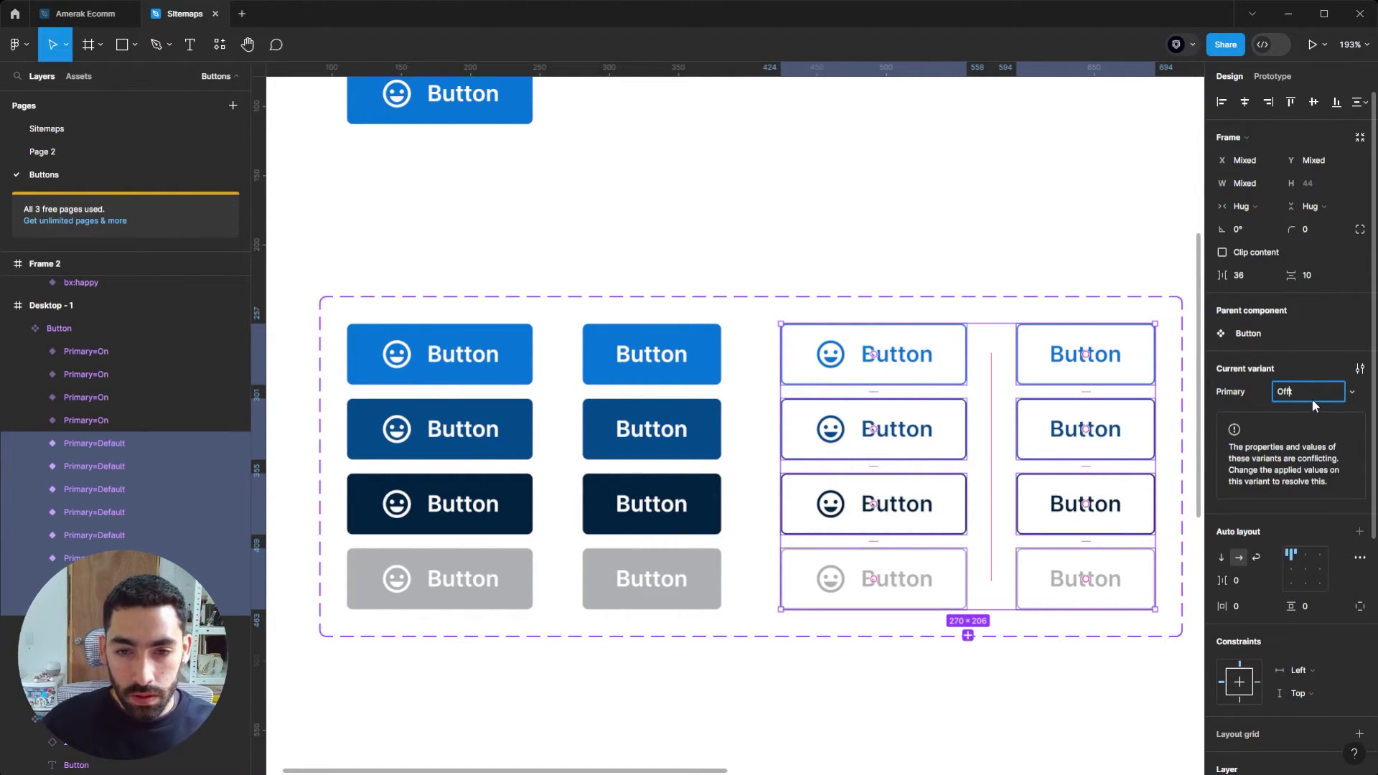
left_click(790, 254)
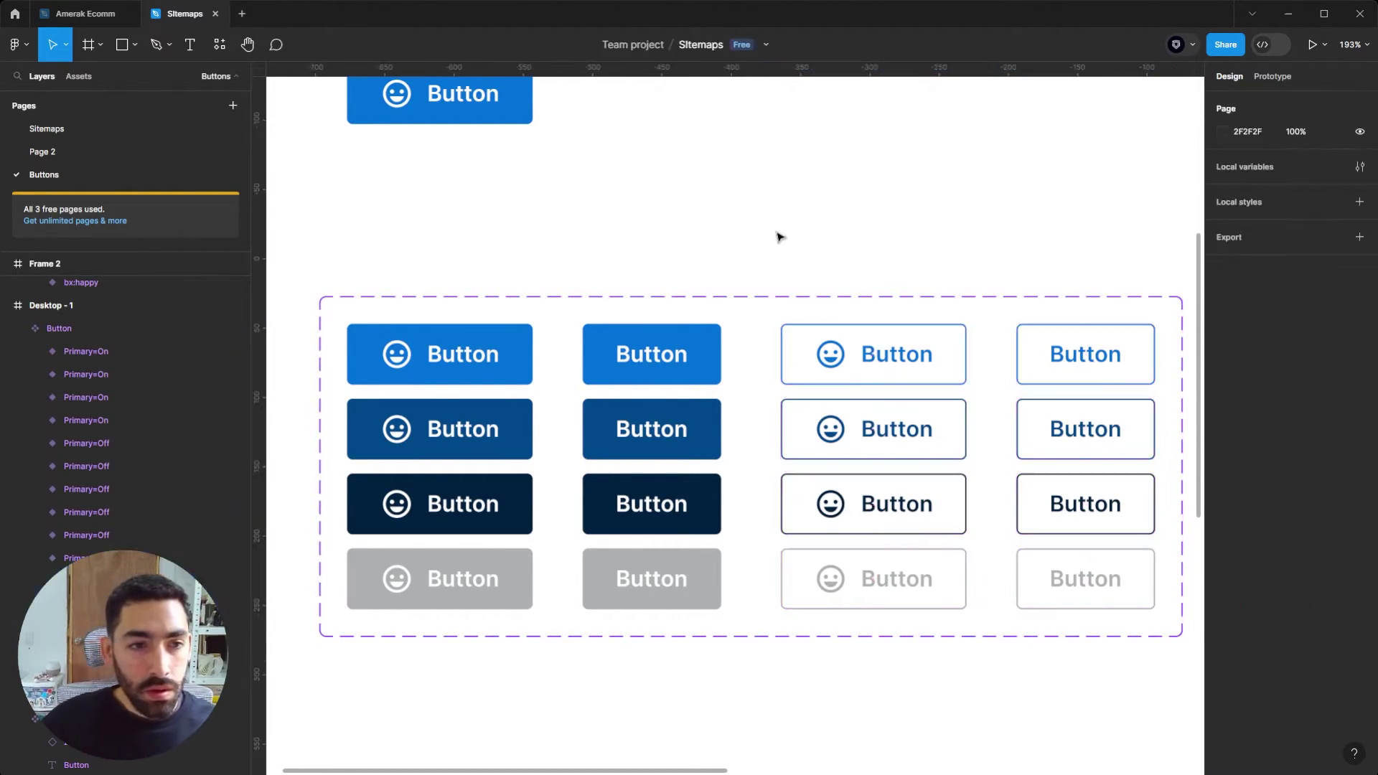
Drag an instance of the first blue variant below the set, toggling Primary off and back on.
scroll(757, 252, "down", 1)
scroll(612, 622, "down", 1)
scroll(536, 271, "down", 1)
left_click(522, 224)
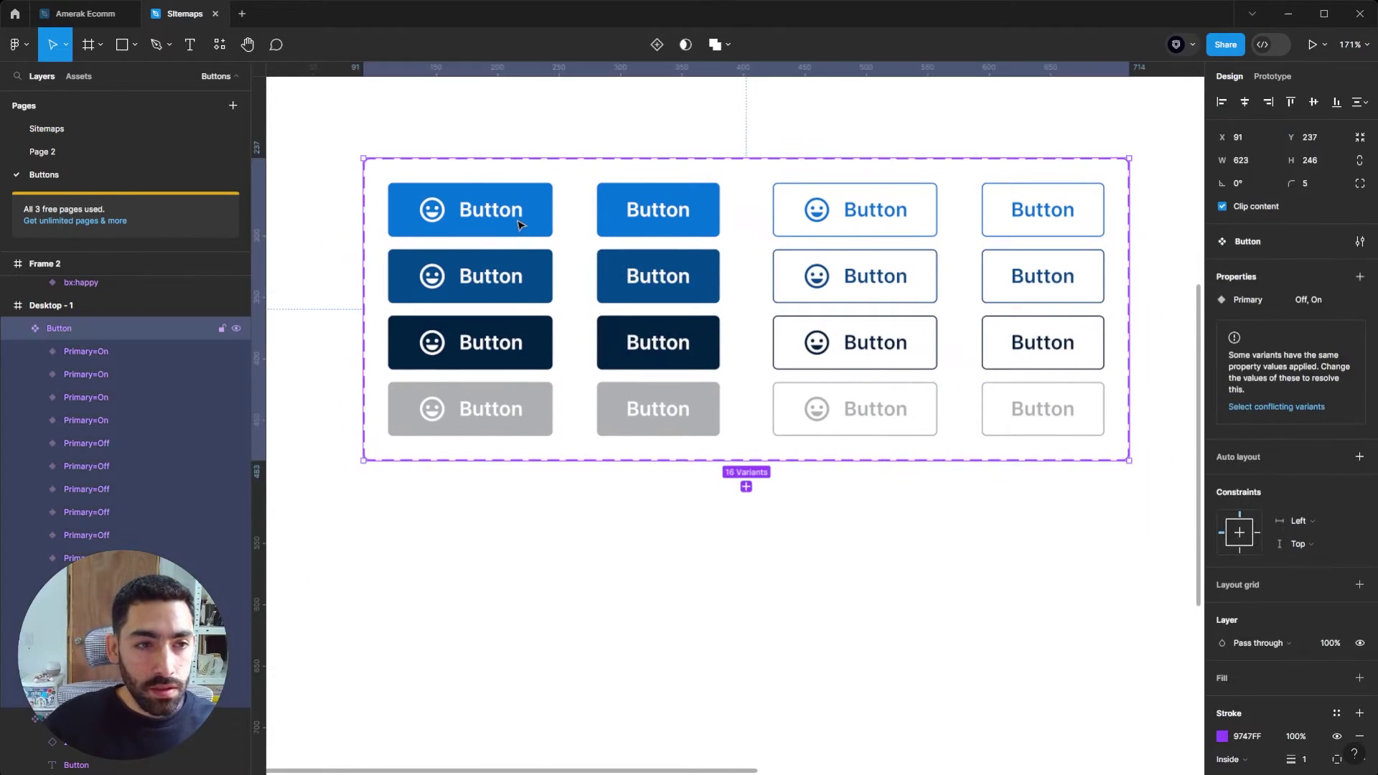
left_click(521, 216)
left_click_drag(522, 215, 553, 539)
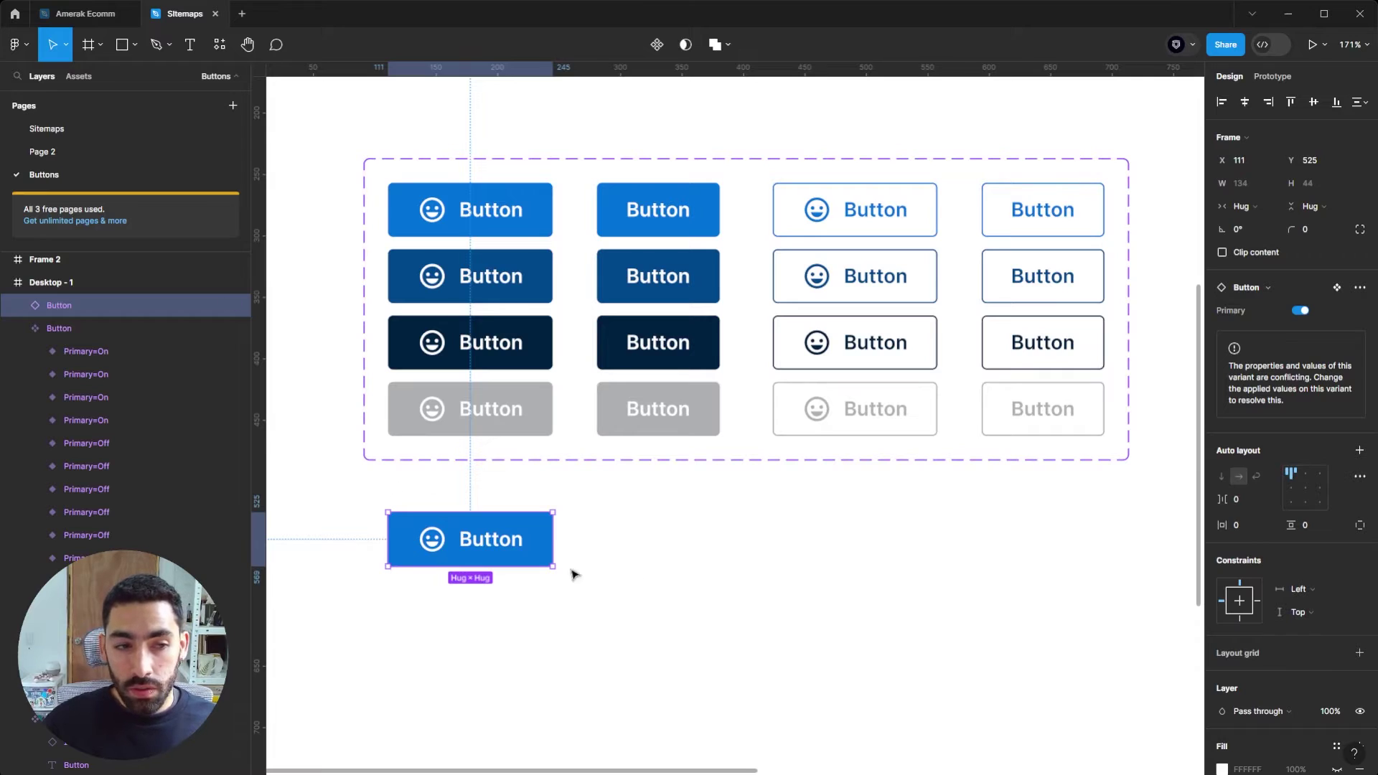
left_click(1300, 312)
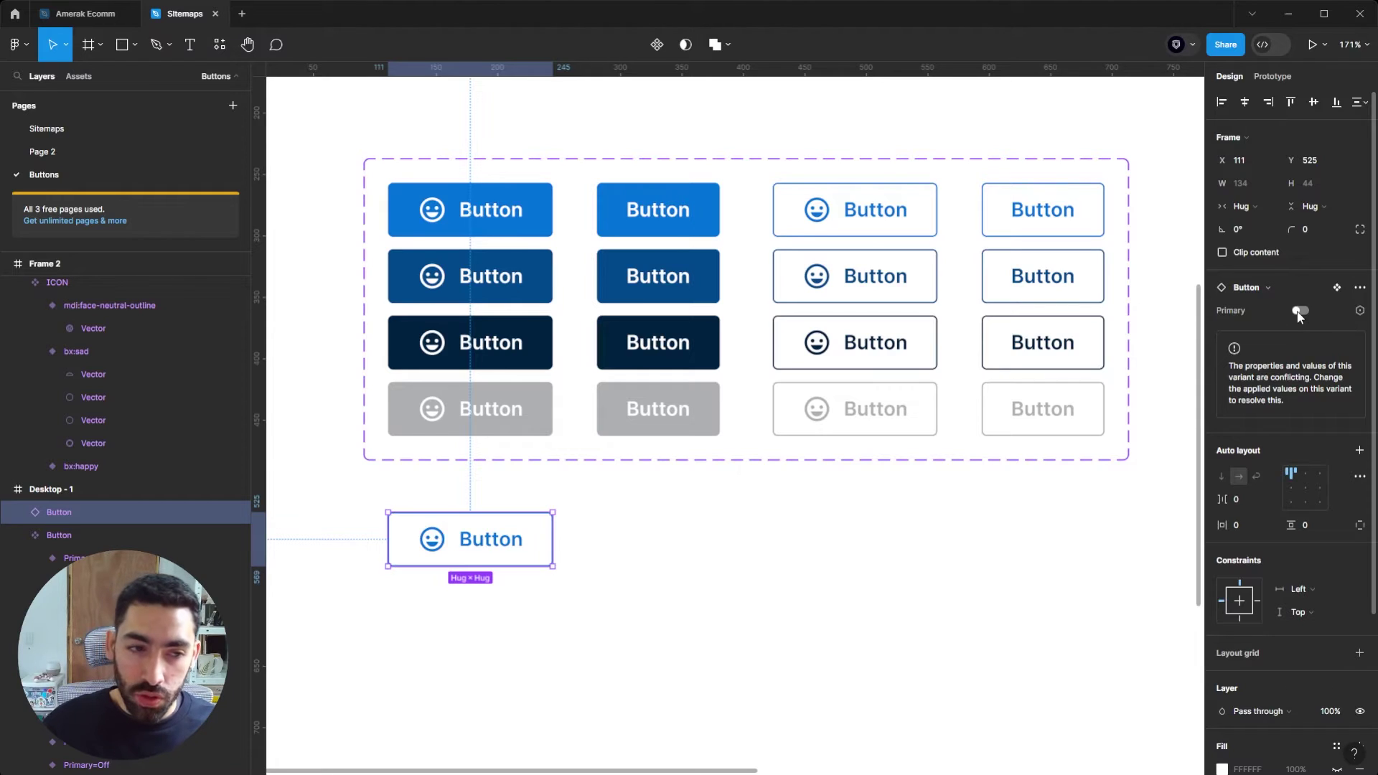
left_click(1299, 312)
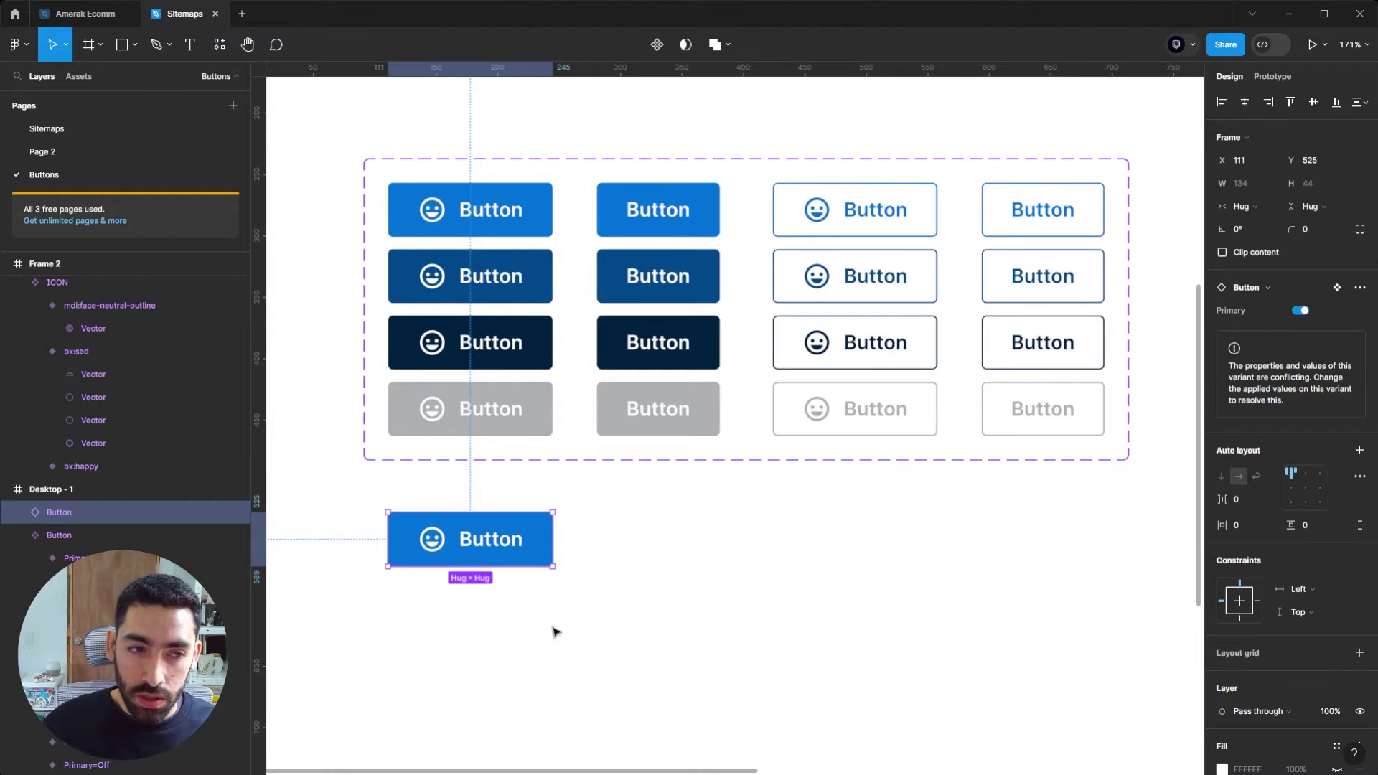
Move the test button further down to Y 575.
left_click(809, 562)
scroll(768, 581, "up", 2)
scroll(726, 603, "left", 3)
left_click_drag(622, 594, 623, 655)
scroll(713, 606, "right", 3)
left_click(713, 610)
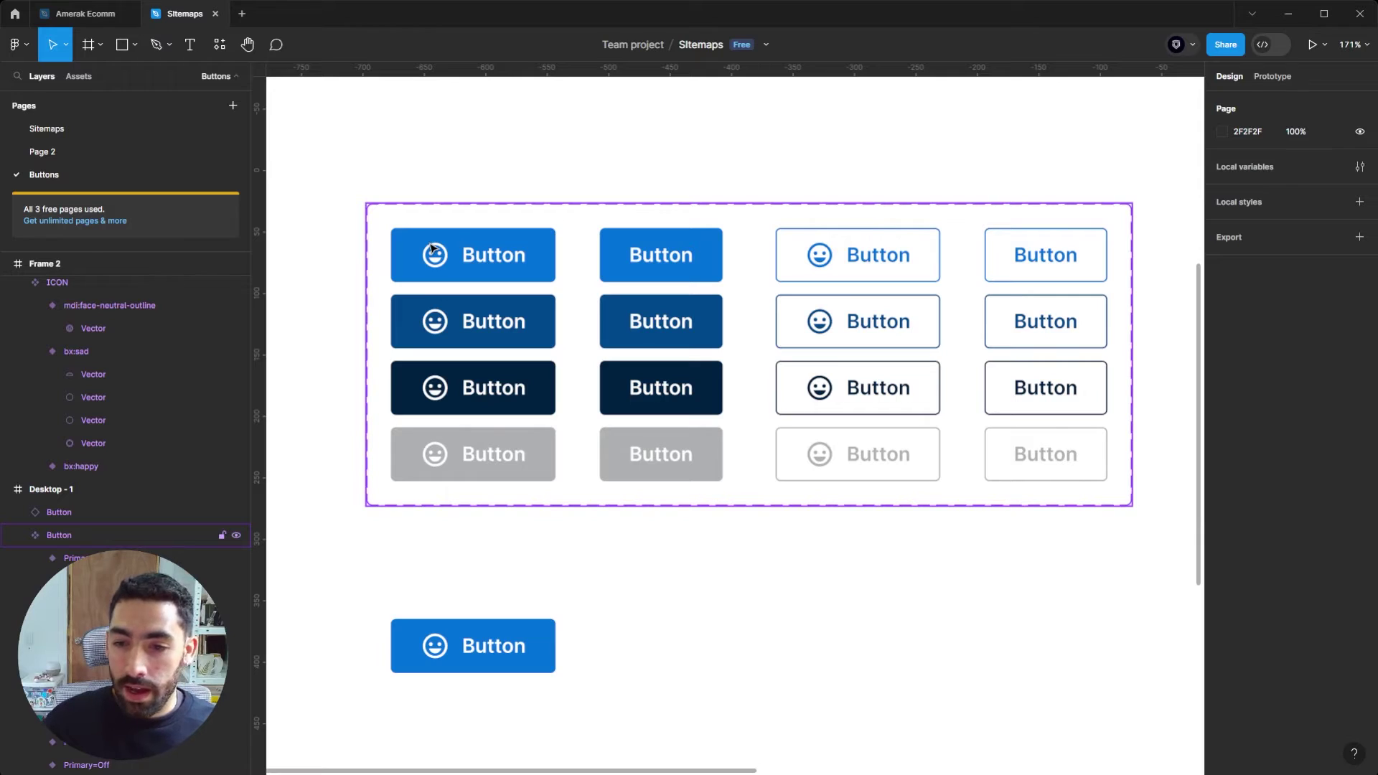
Select the eight icon-less variants in columns two and four and set Icon Left to No.
left_click(381, 209)
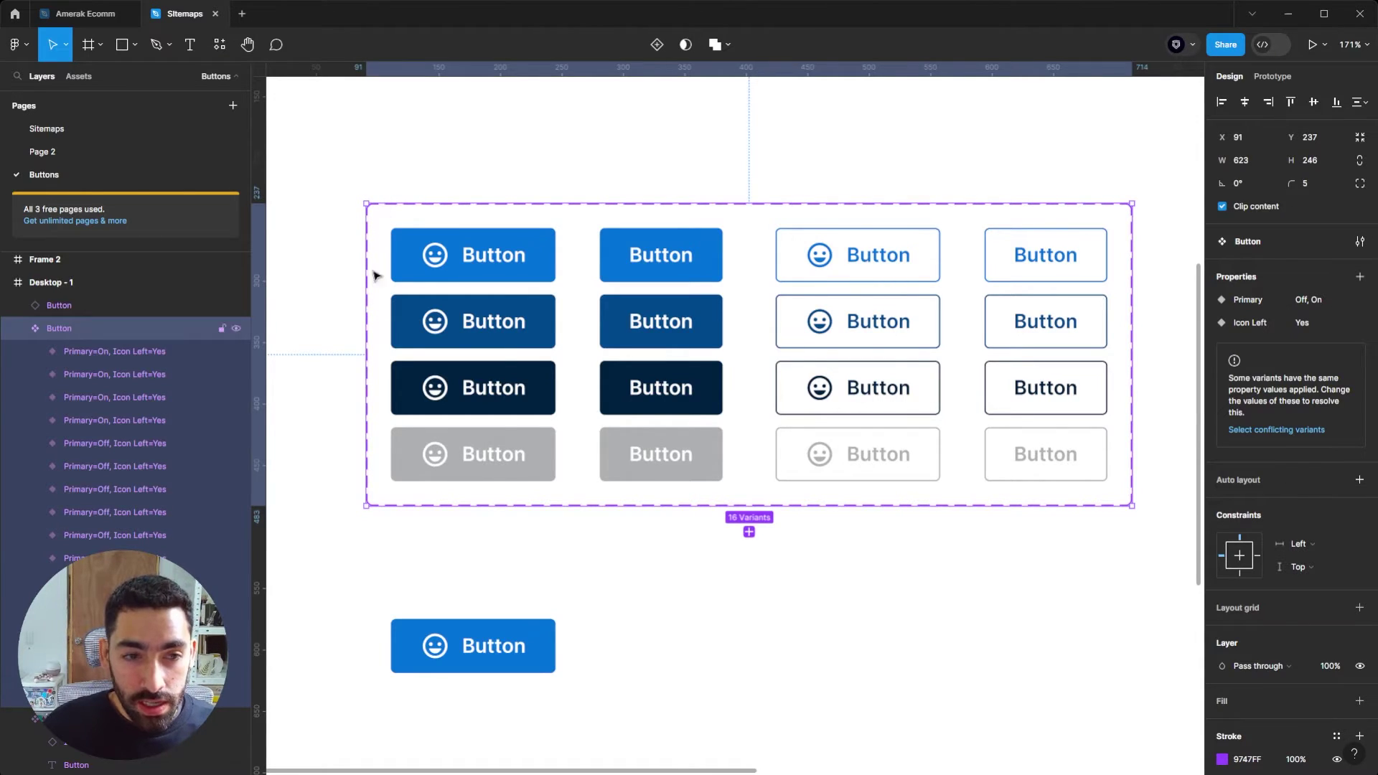
left_click(718, 267)
left_click(711, 319, "shift")
left_click(709, 391, "shift")
left_click(711, 452, "shift")
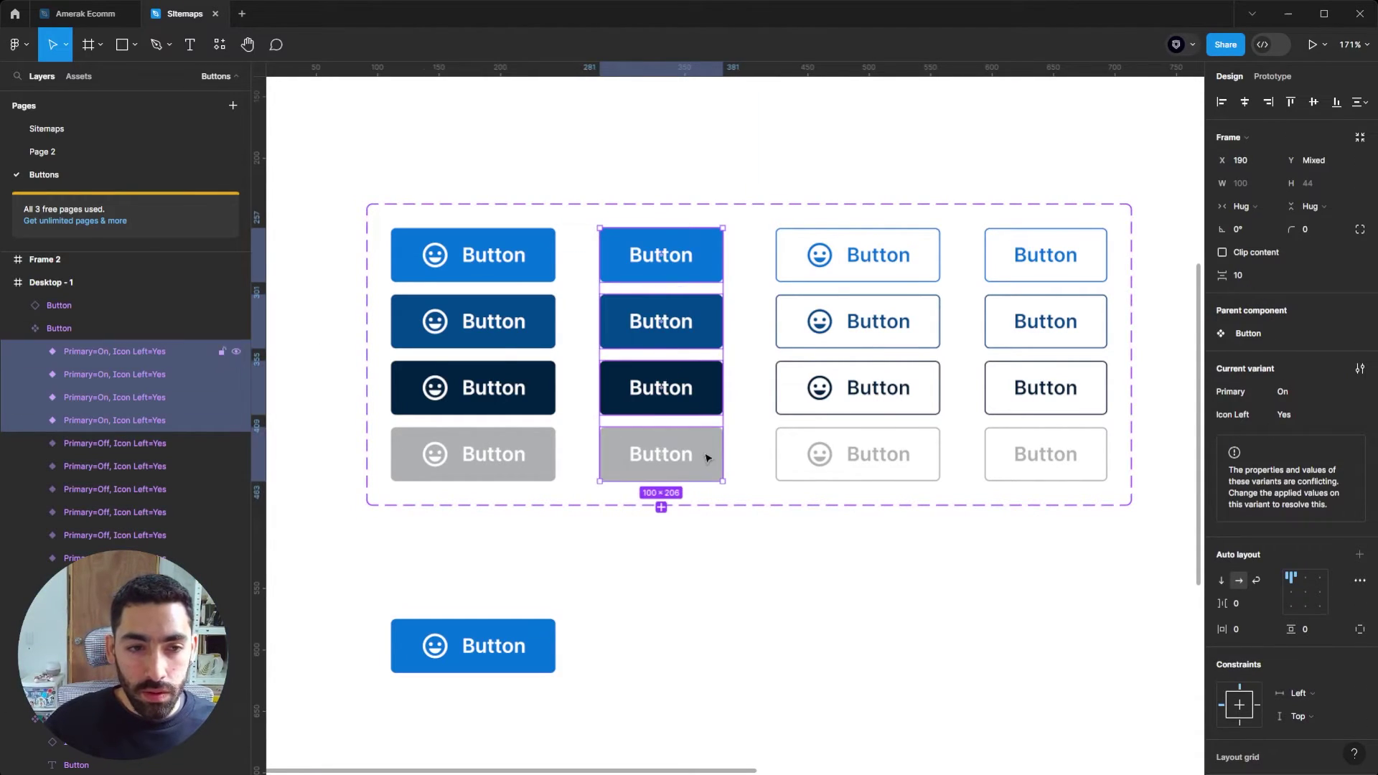
left_click(1046, 256, "shift")
left_click(1048, 337, "shift")
left_click(1051, 391, "shift")
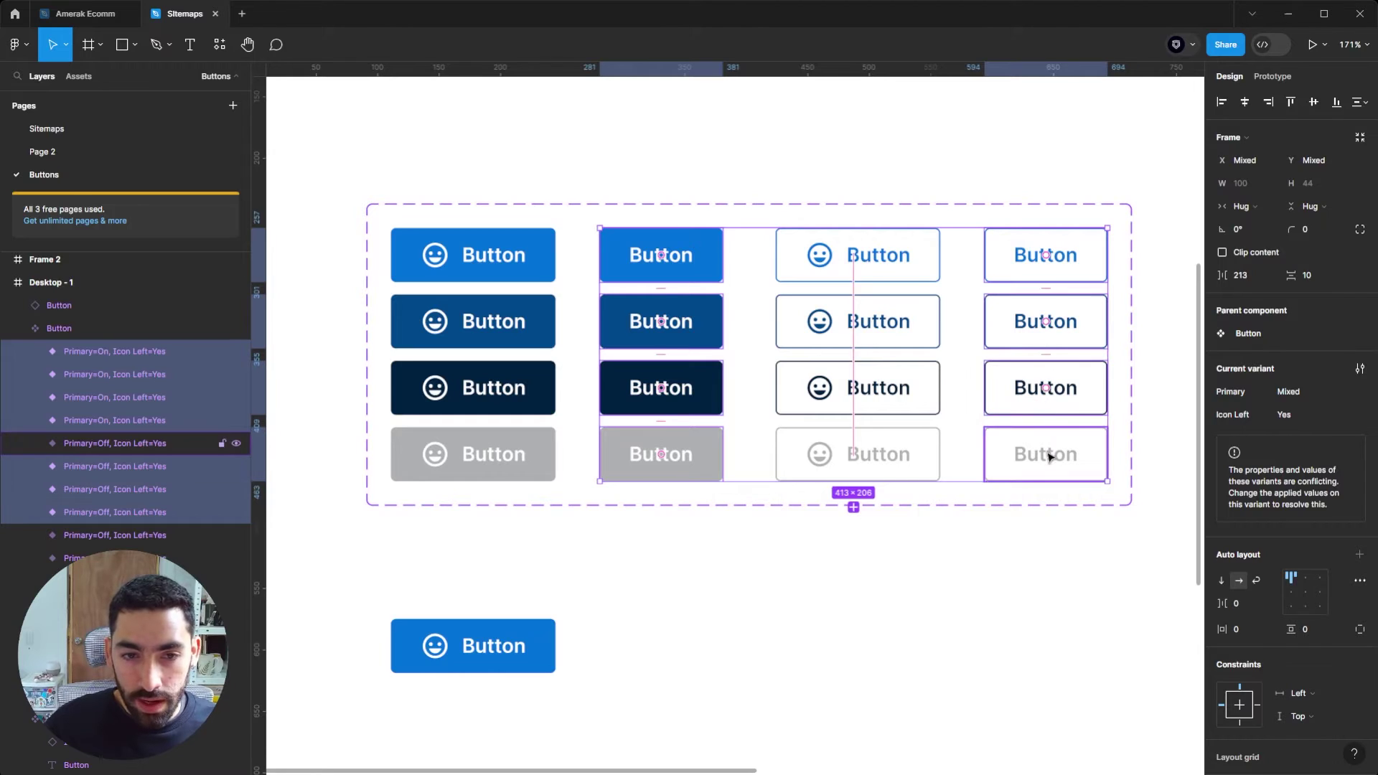
left_click(1049, 455, "shift")
left_click(1294, 414)
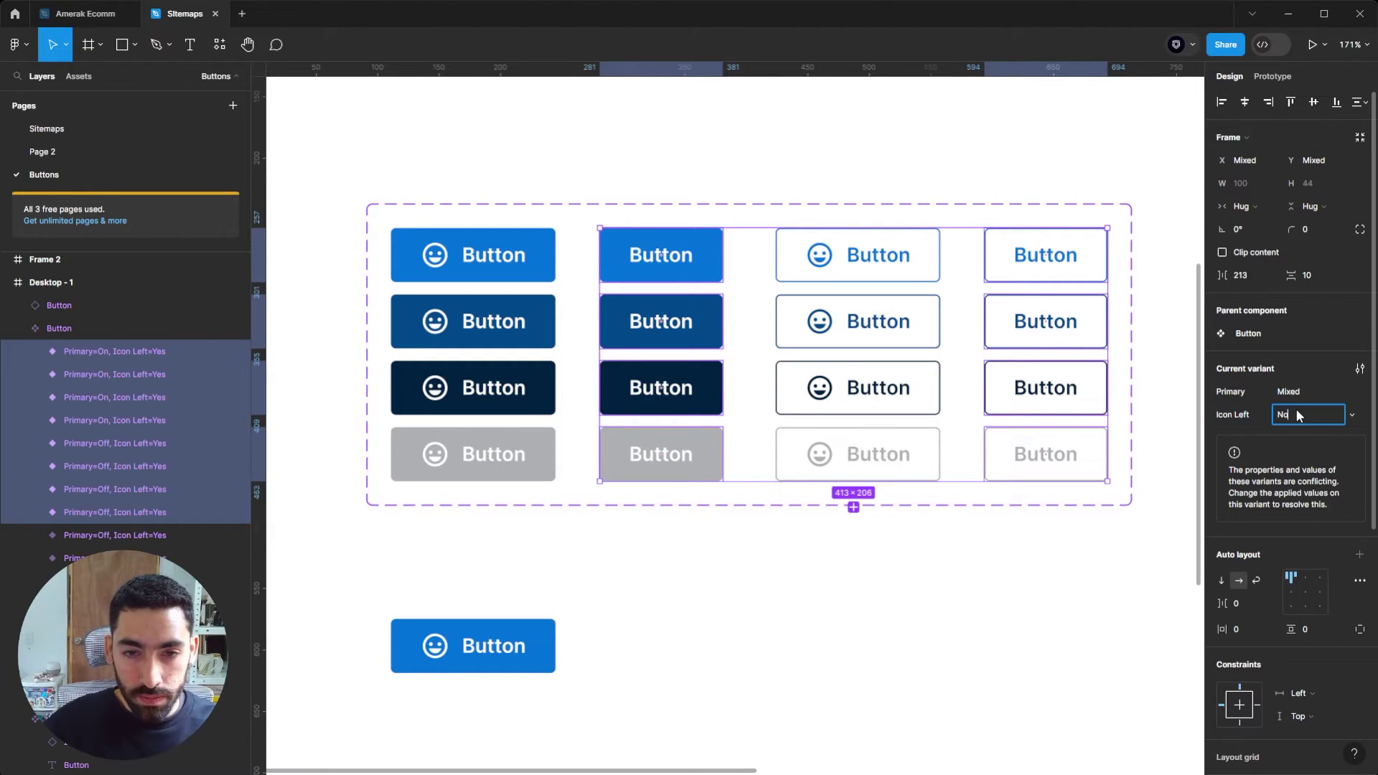
left_click(854, 547)
Check the test button instance, then reselect the button component set.
left_click(554, 661)
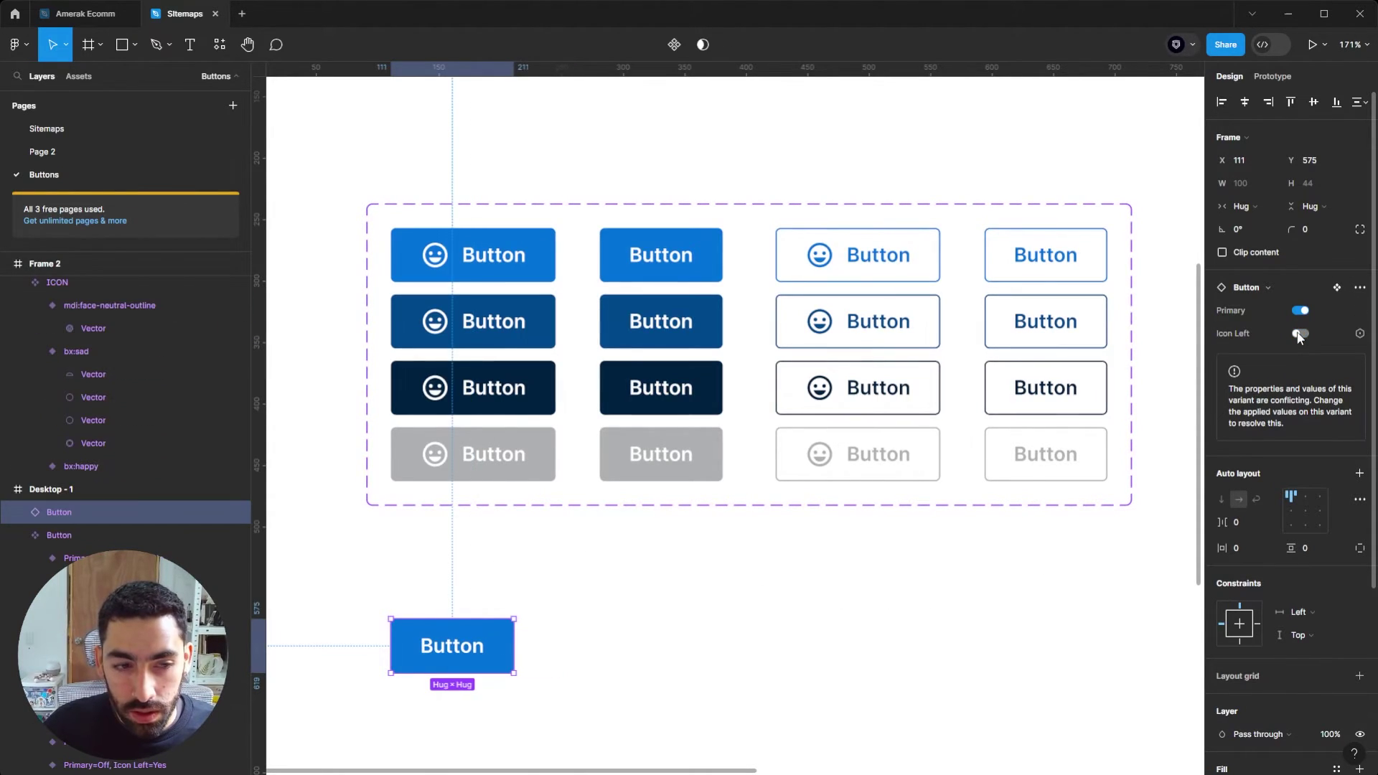
left_click(468, 208)
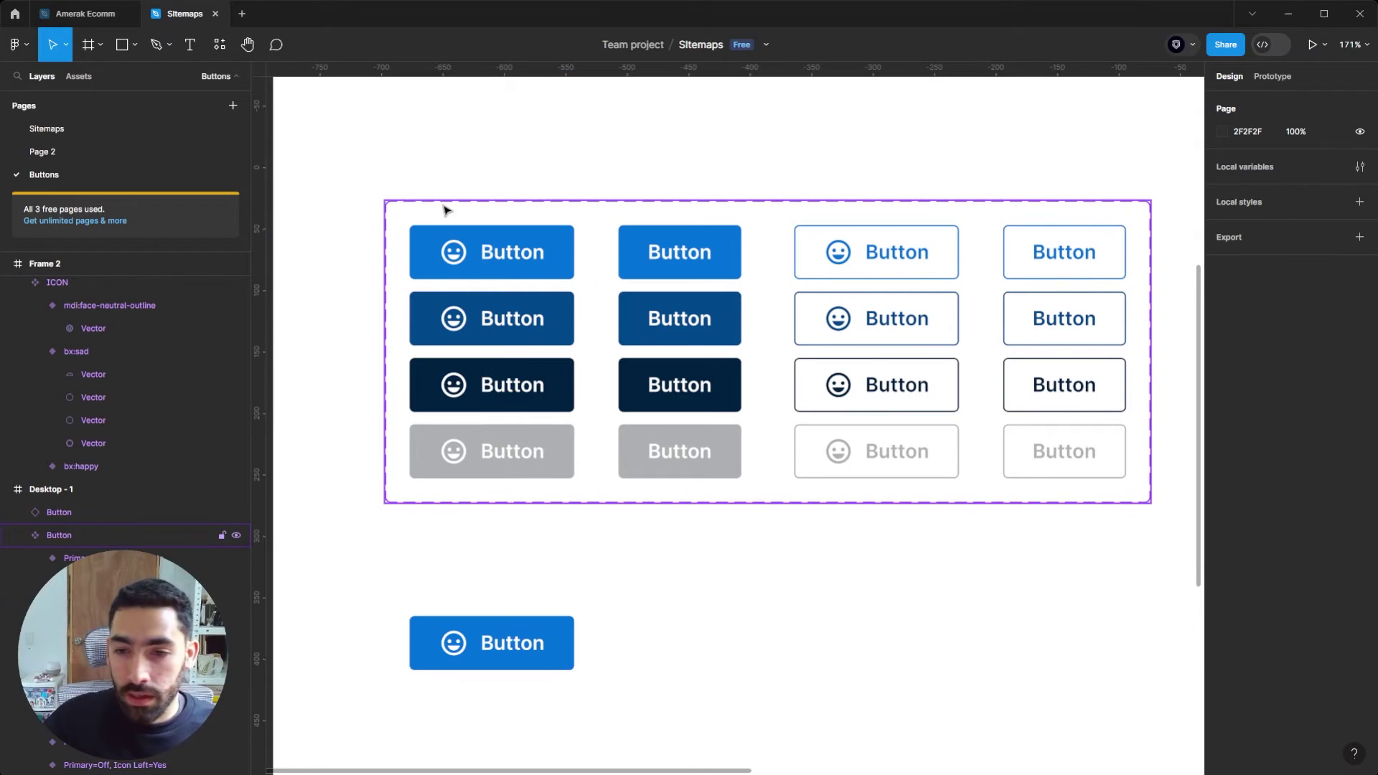
left_click(404, 204)
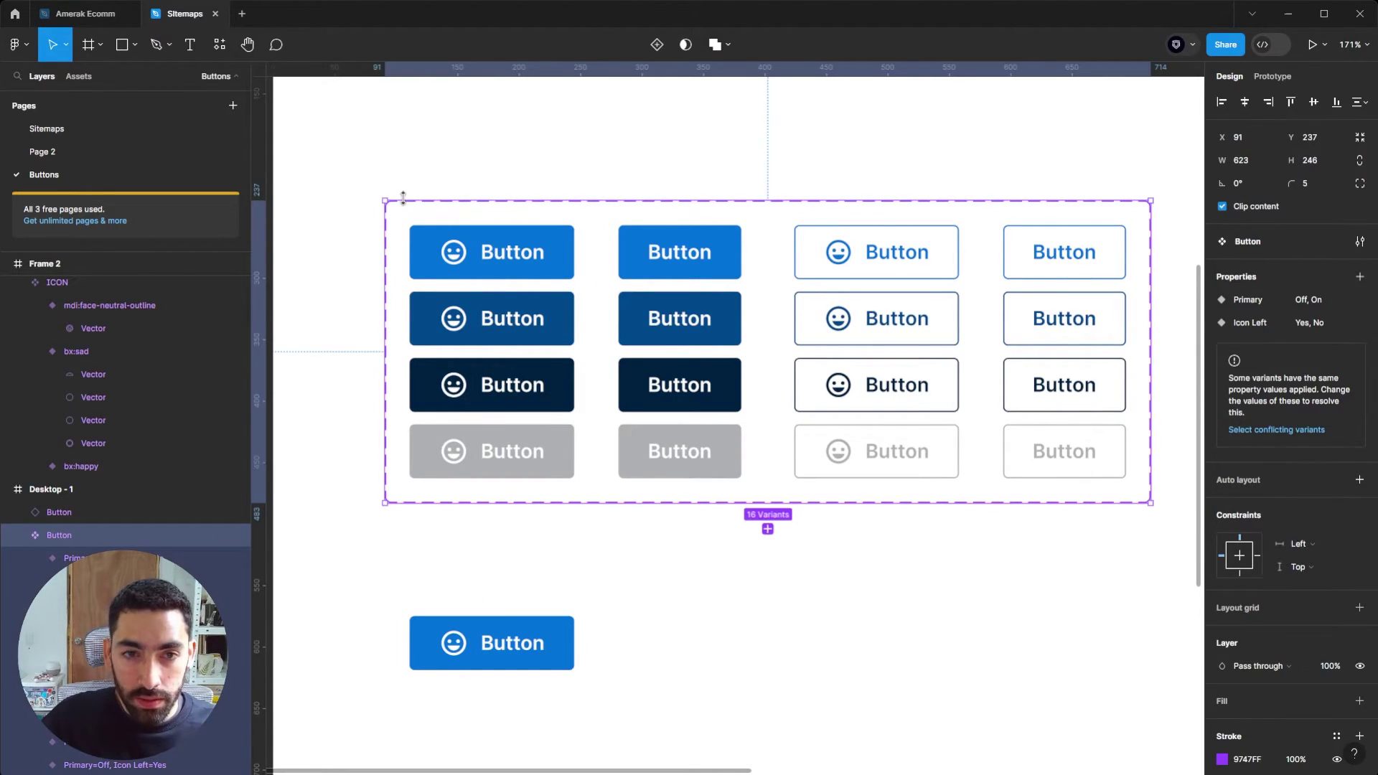
Create a variant property named State with the default value Active.
left_click(1360, 276)
left_click(1291, 323)
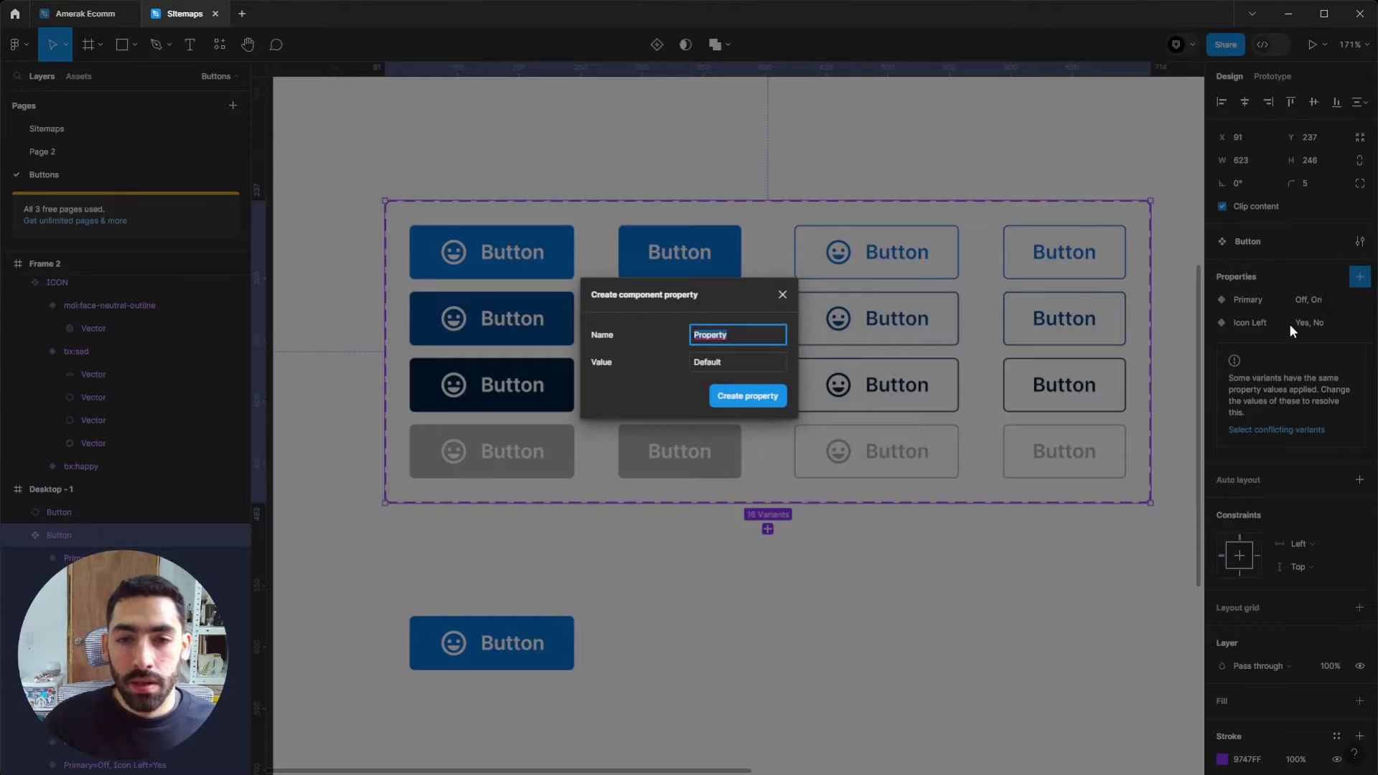
type("State")
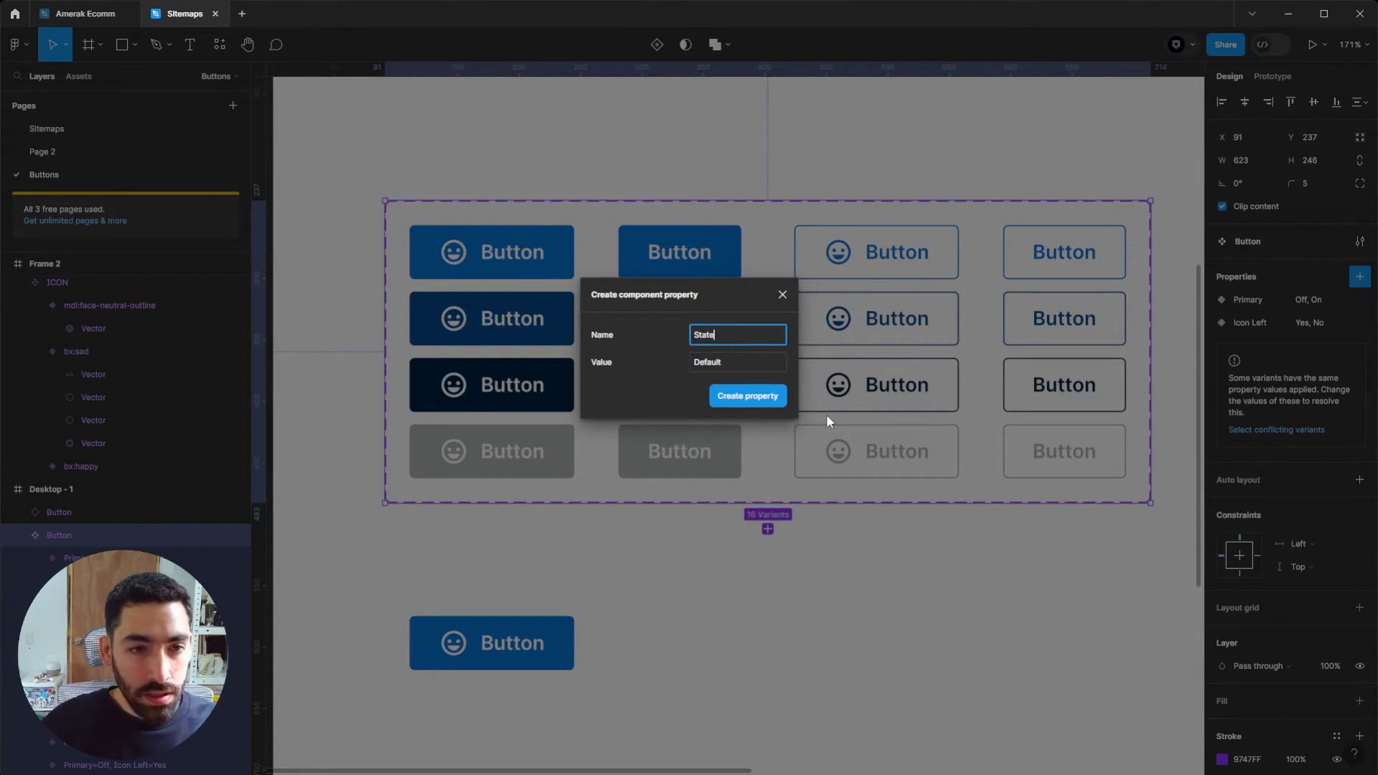
left_click(742, 359)
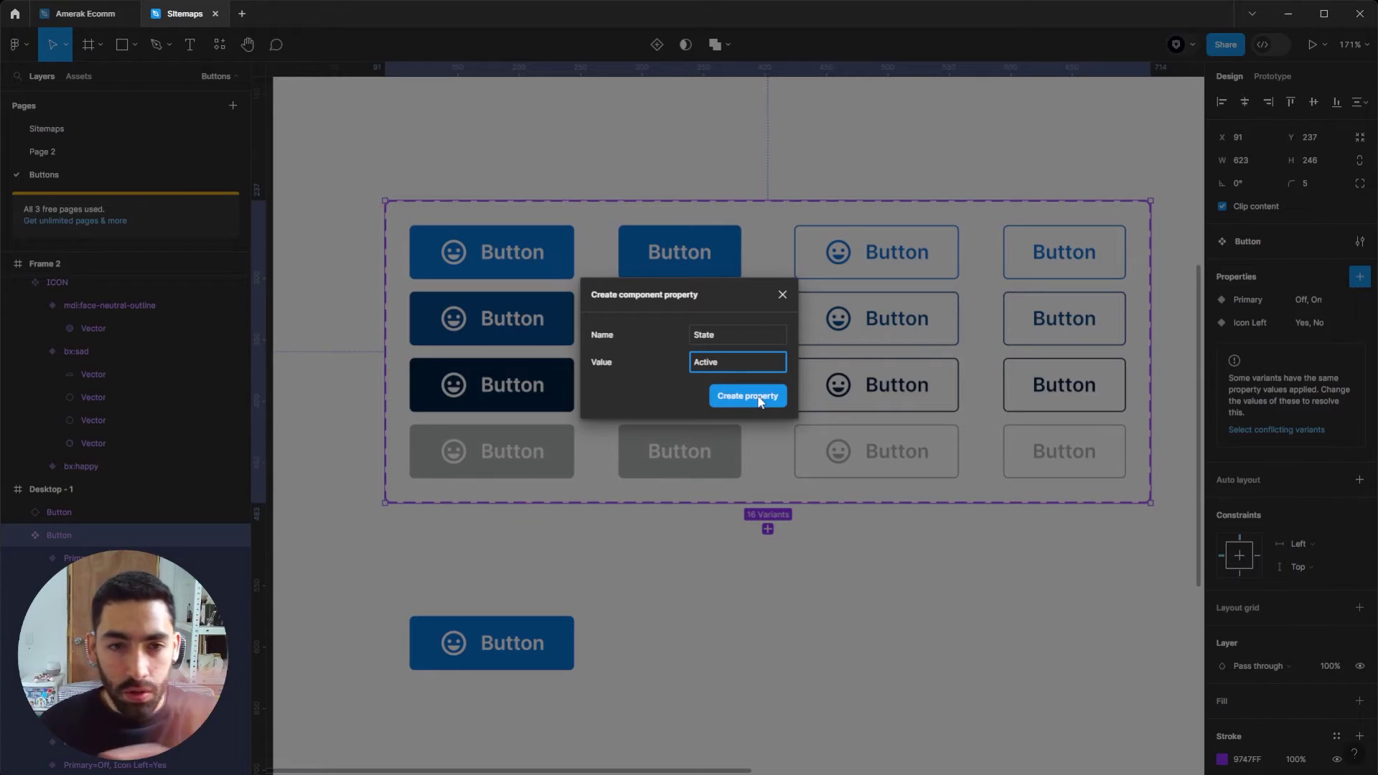
left_click(747, 396)
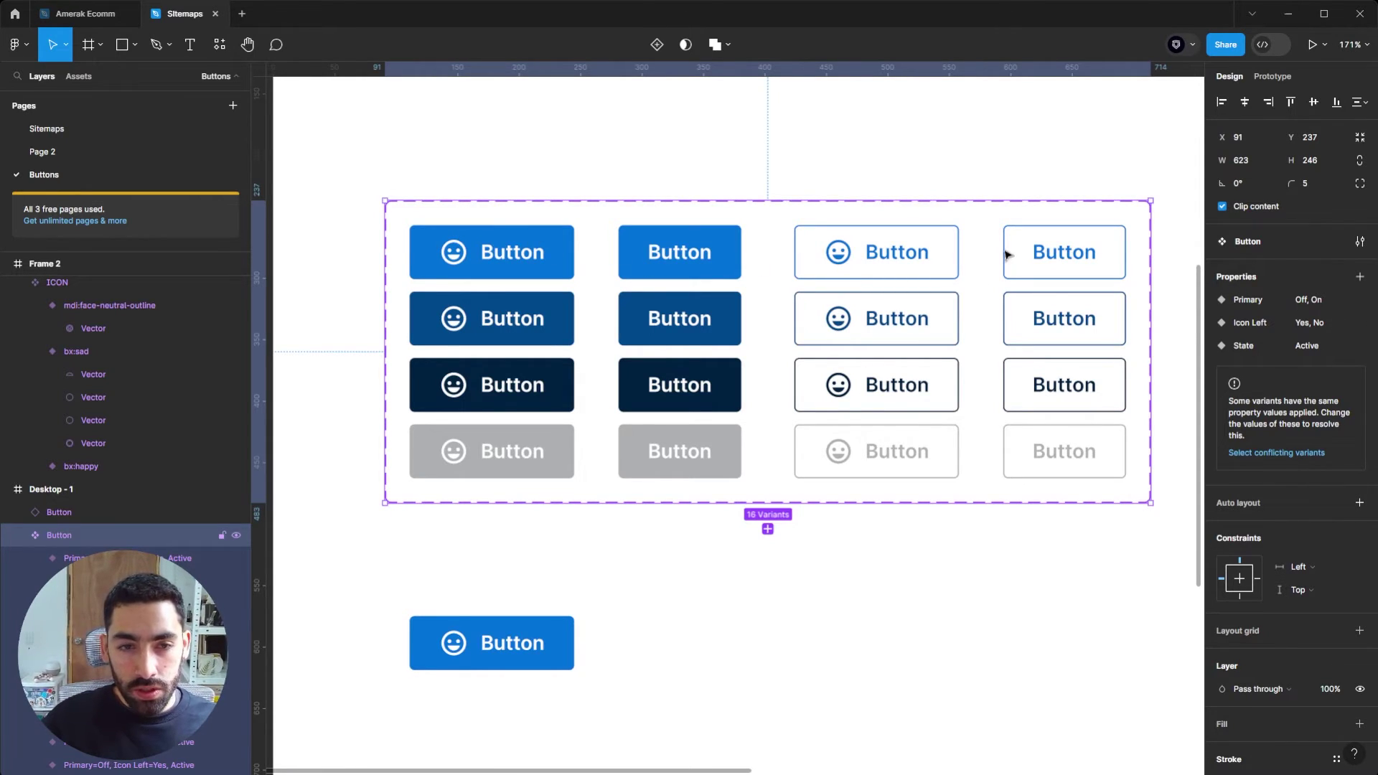
Set State to Hover for the four second-row variants.
left_click(543, 343)
left_click(736, 324, "shift")
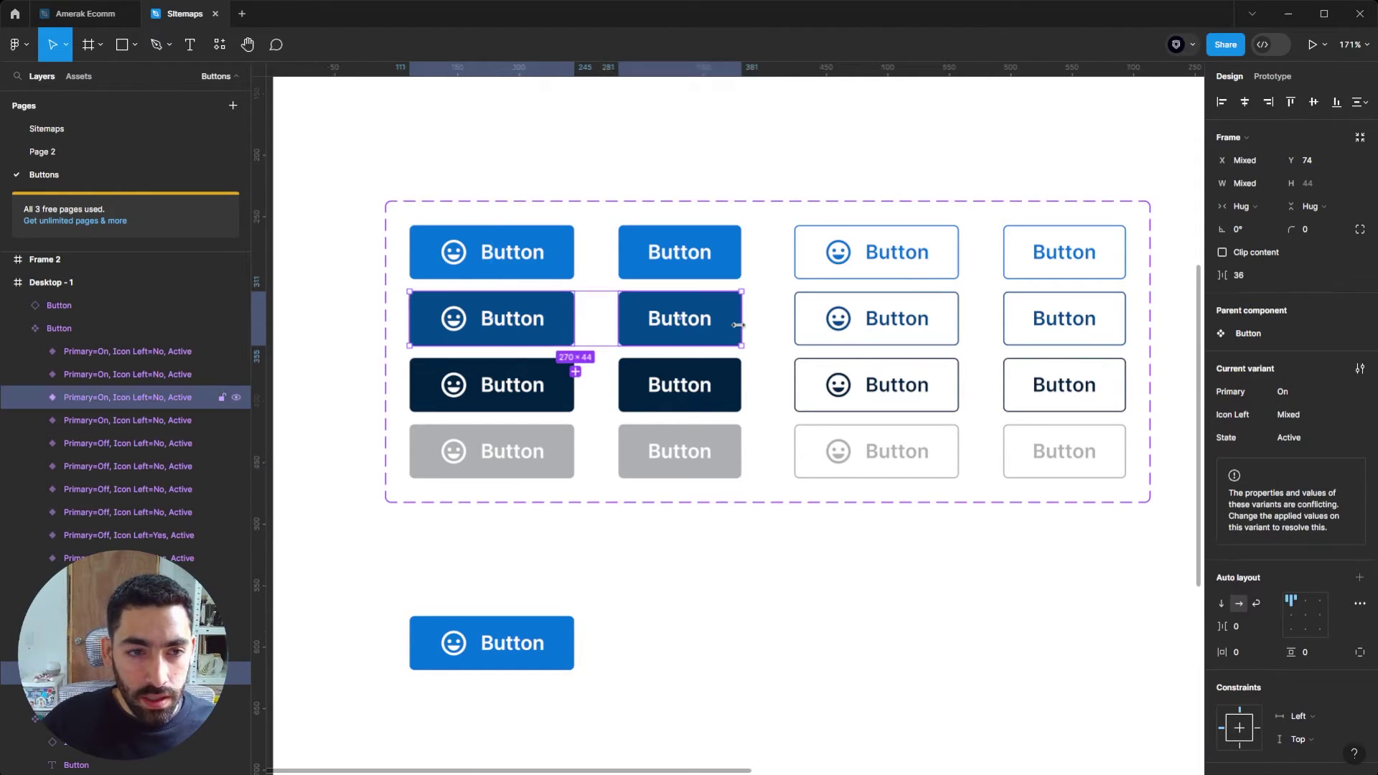
left_click(801, 330, "shift")
left_click(1076, 343, "shift")
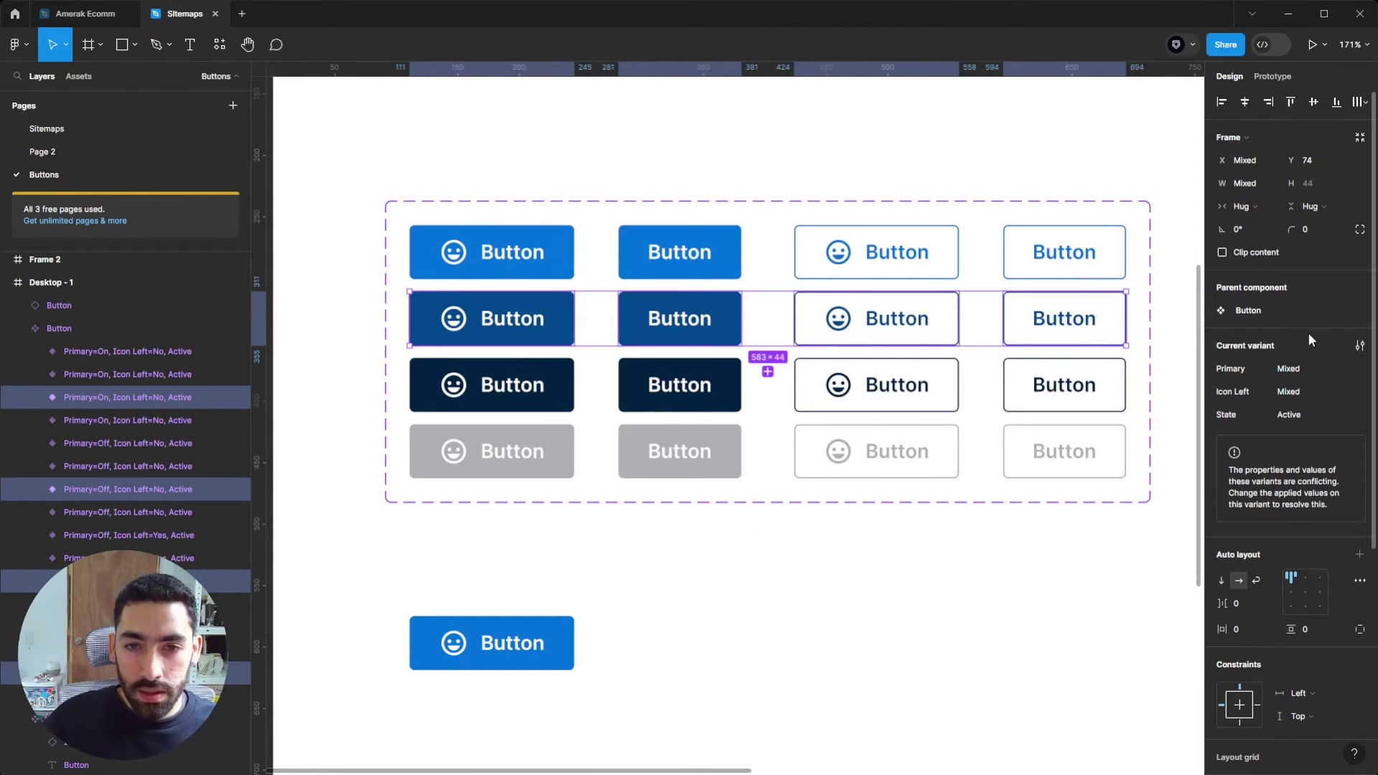
left_click(1307, 415)
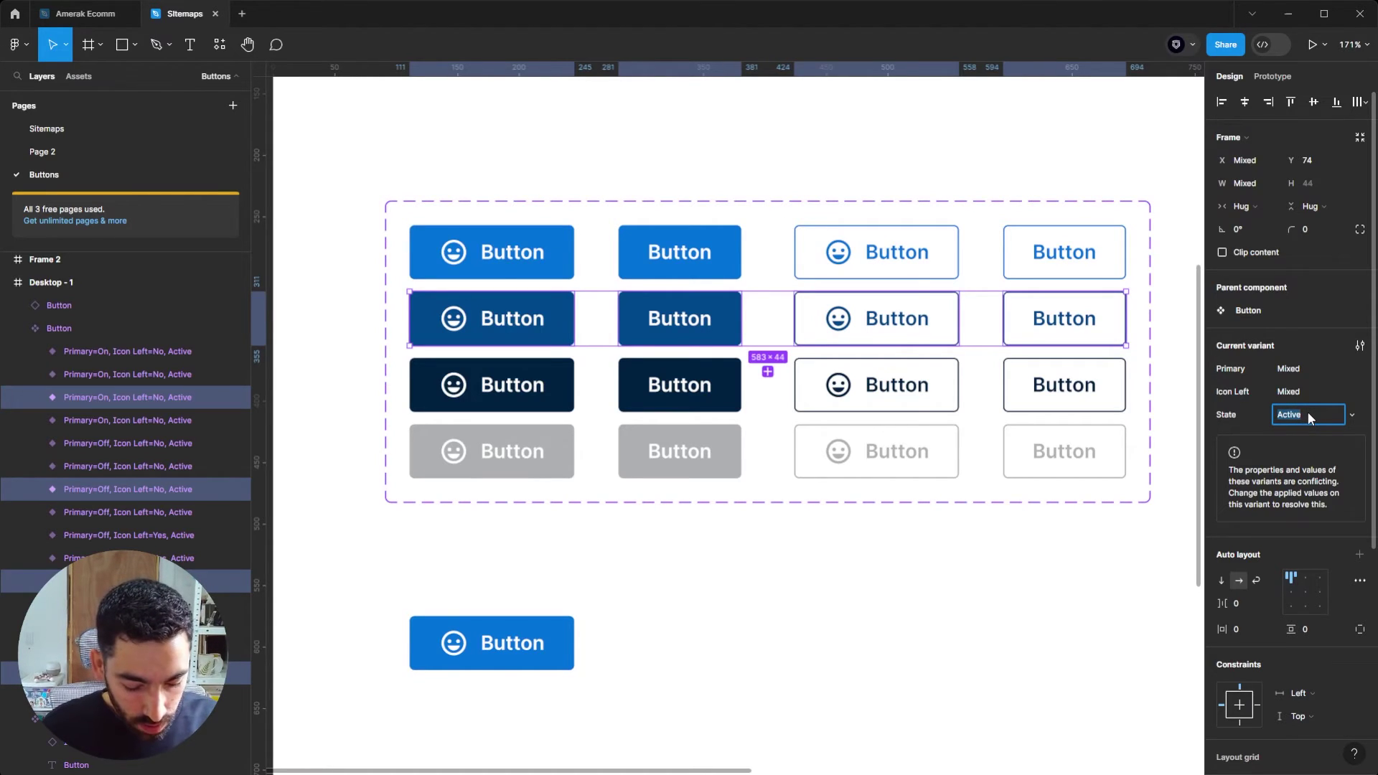
type("Hover")
key("Return")
key("Escape")
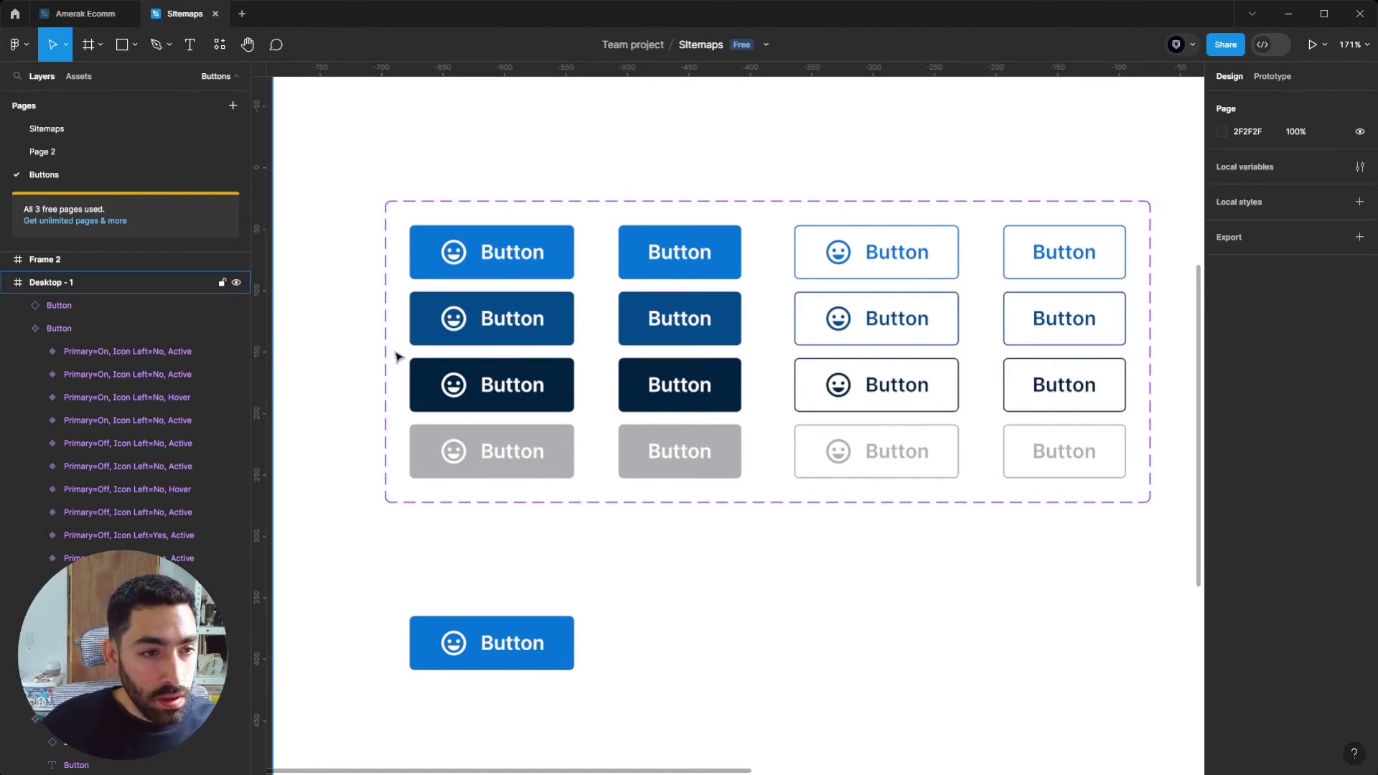
Set State to Pressed for the four third-row variants.
left_click_drag(393, 352, 1138, 422)
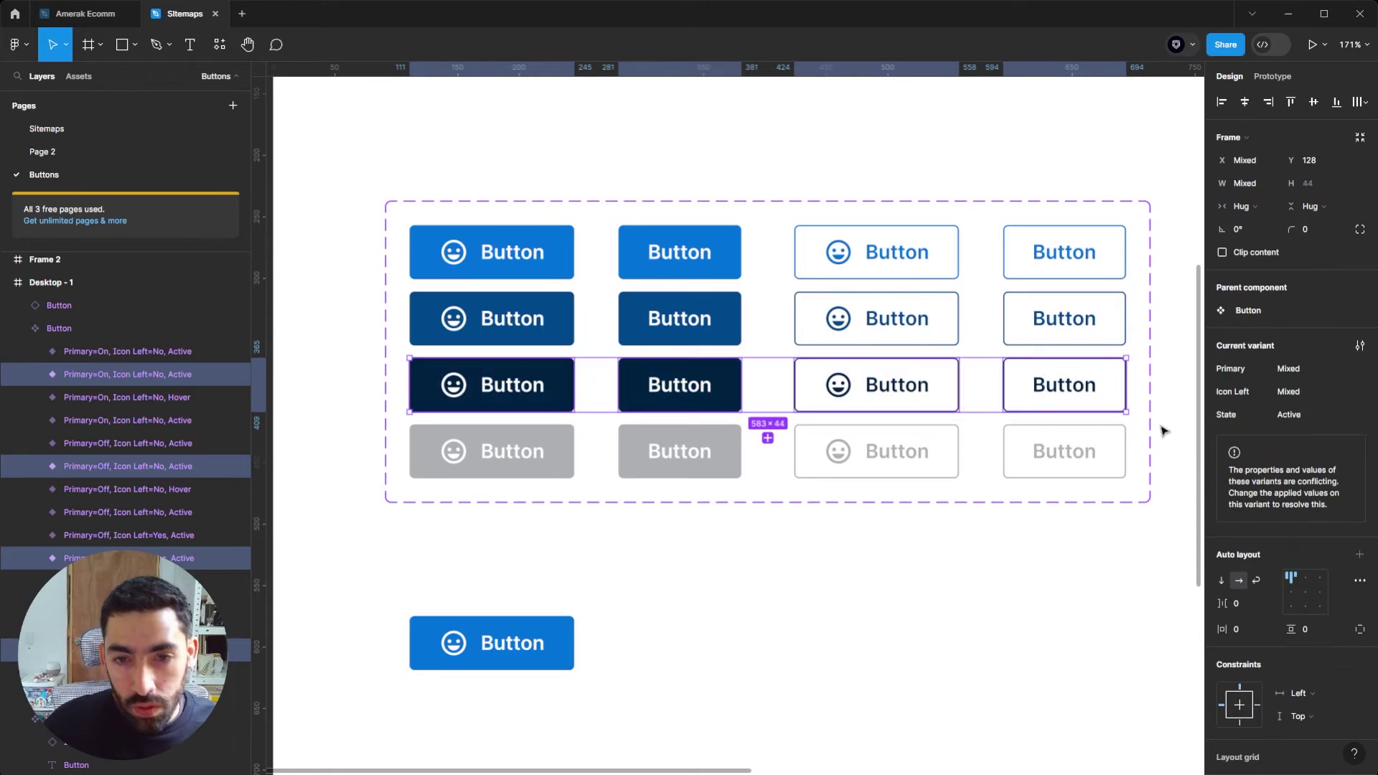
left_click(1301, 415)
type("Pres")
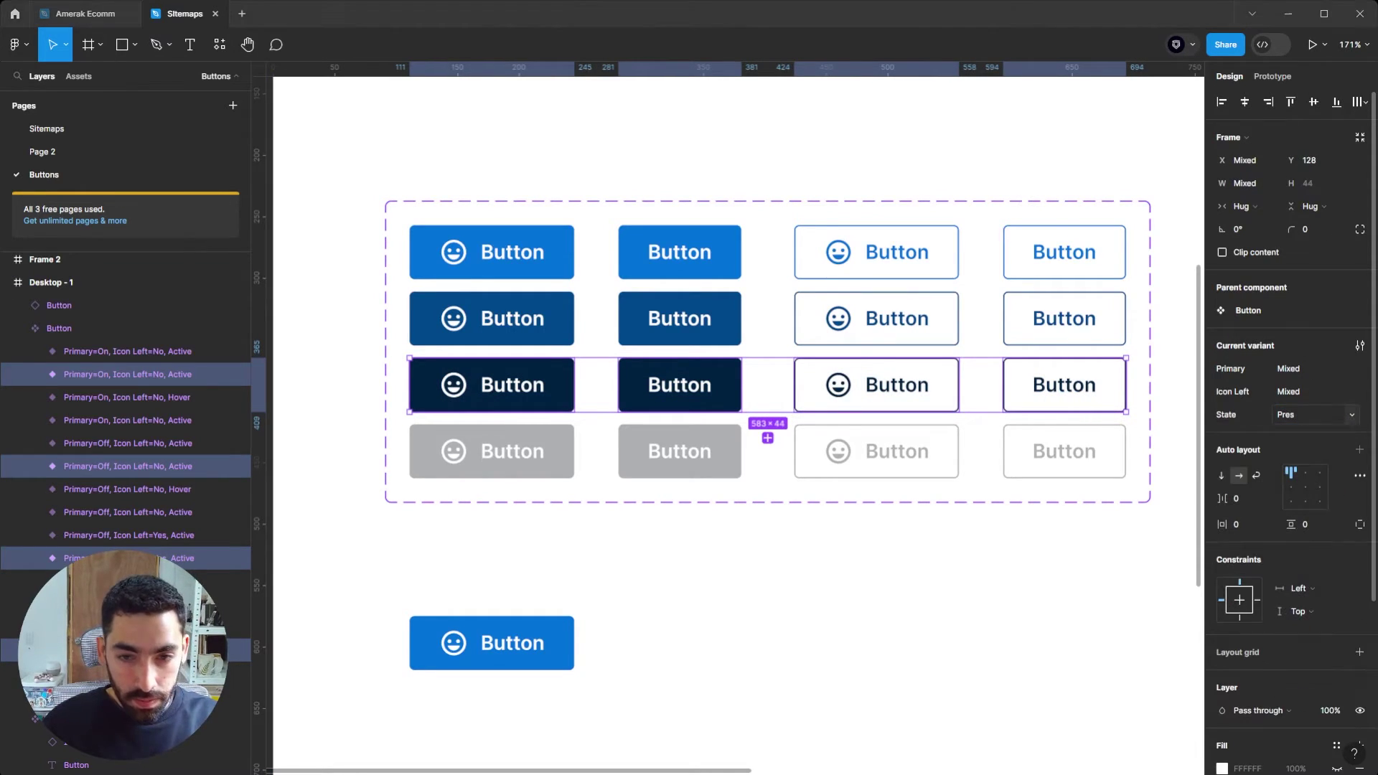
type("sed")
key("Tab")
Set State to Disabled for the fourth-row variants, then select the test instance.
left_click_drag(409, 486, 1138, 429)
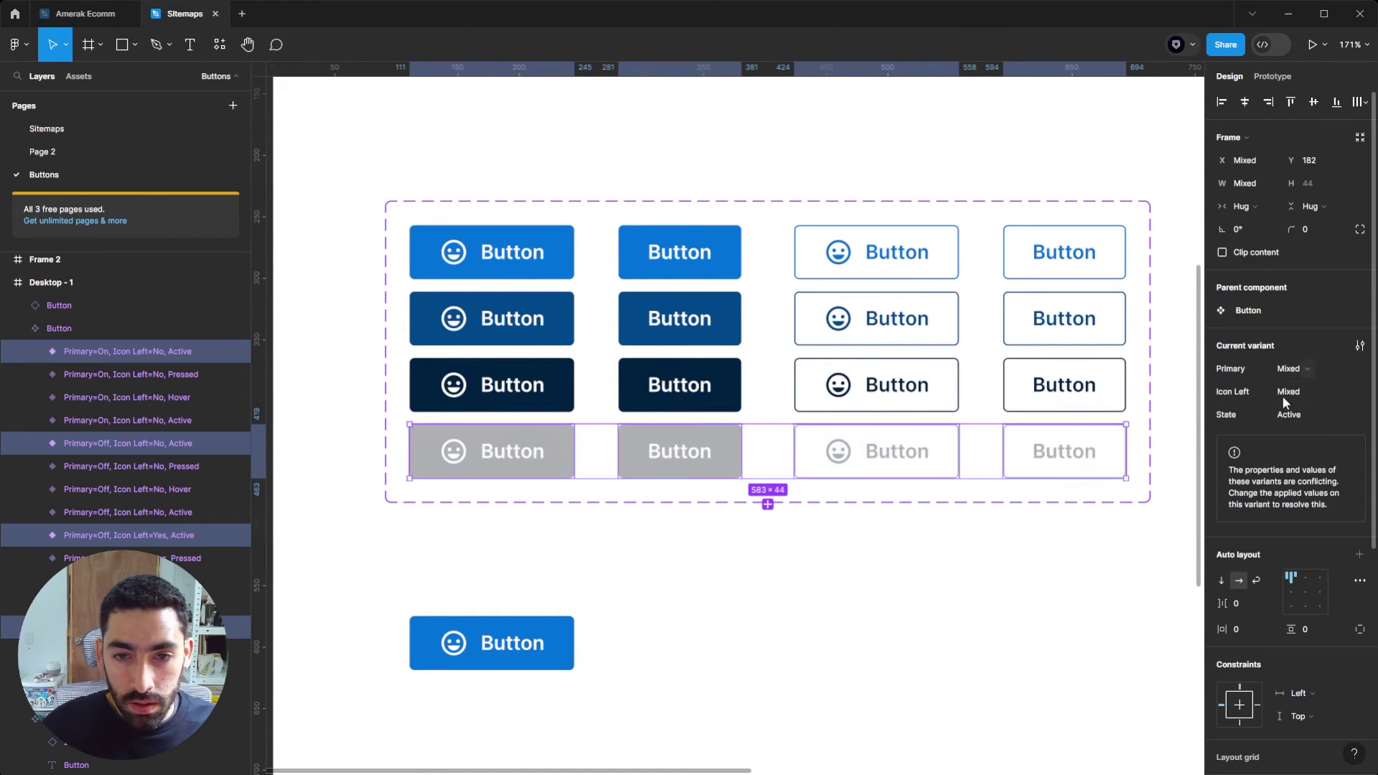
left_click(1298, 415)
type("Disab")
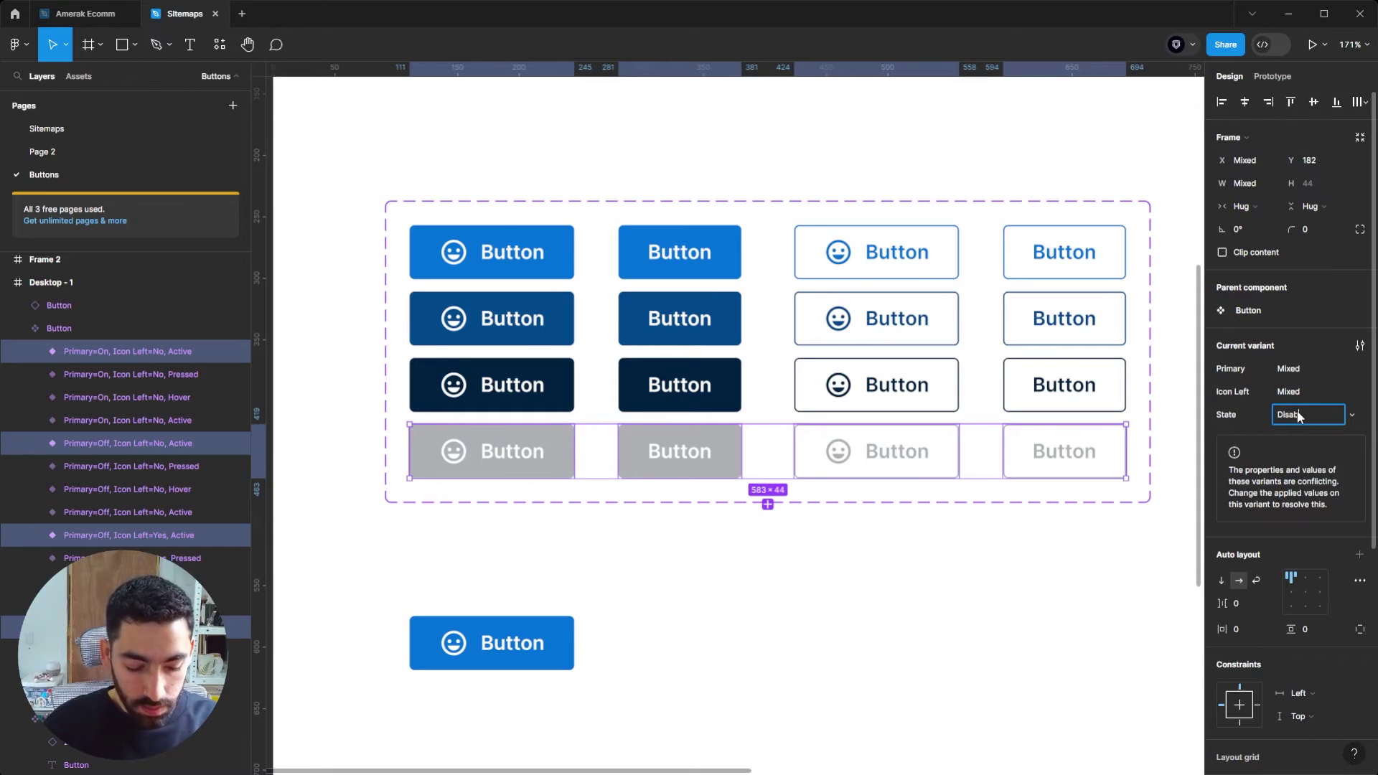
type("led")
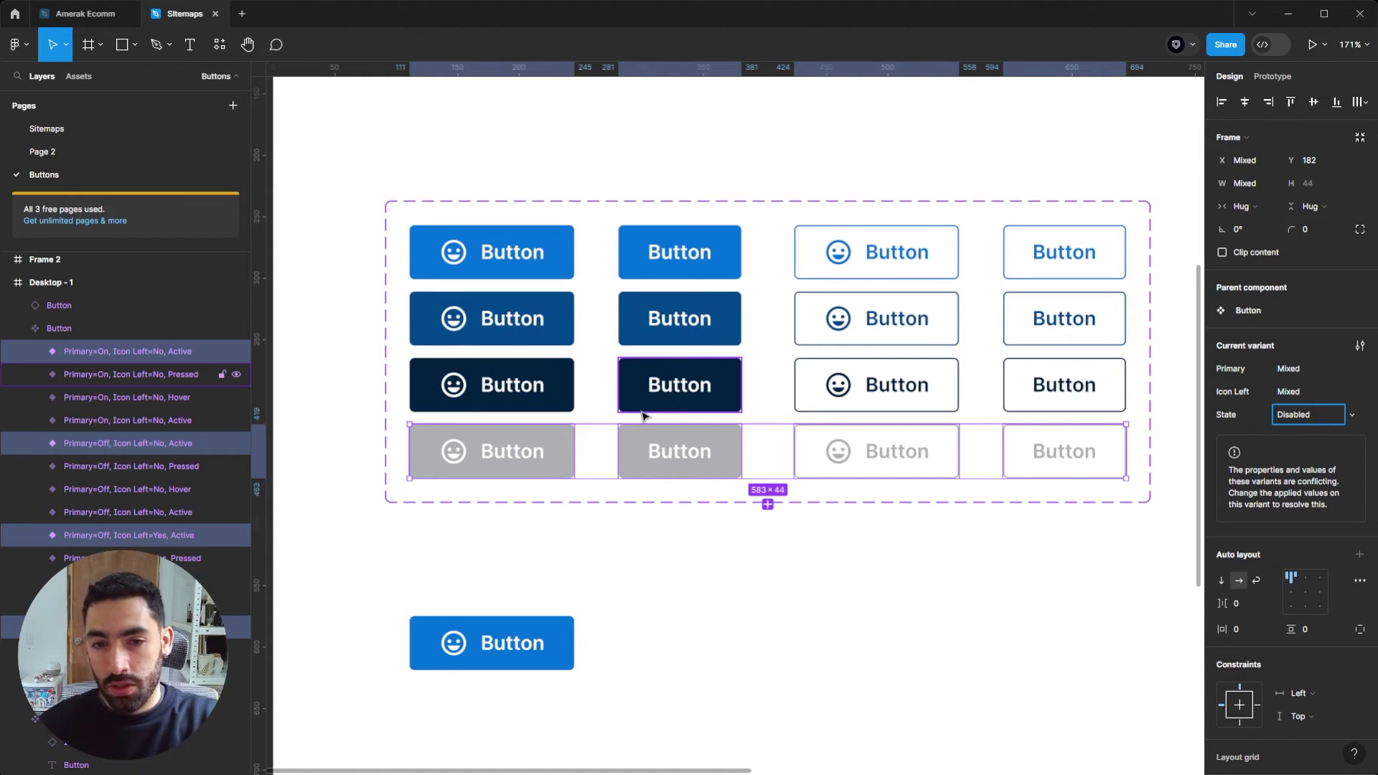
key("Return")
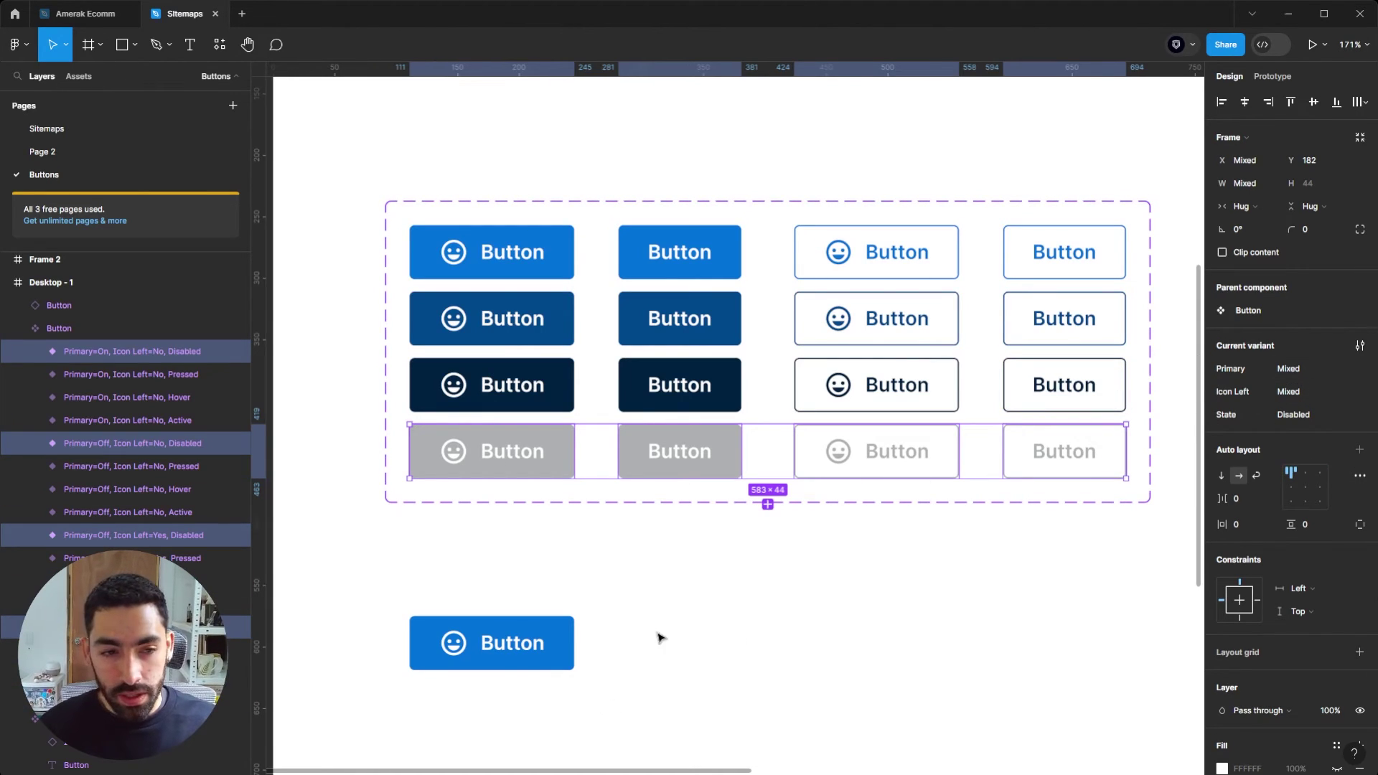
left_click(702, 582)
left_click(549, 644)
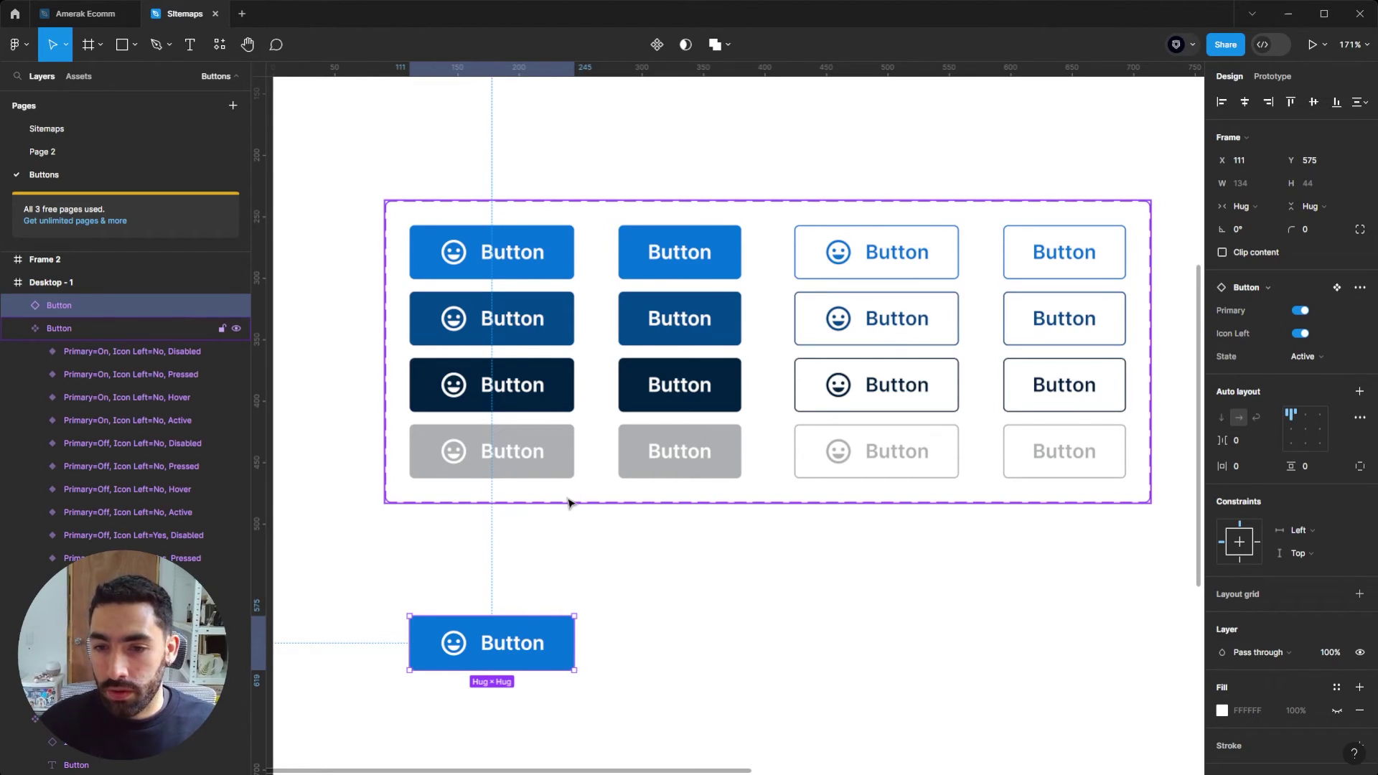
Cycle the test instance's State through Pressed, Hover and Active, leaving it on Hover.
left_click(1323, 358)
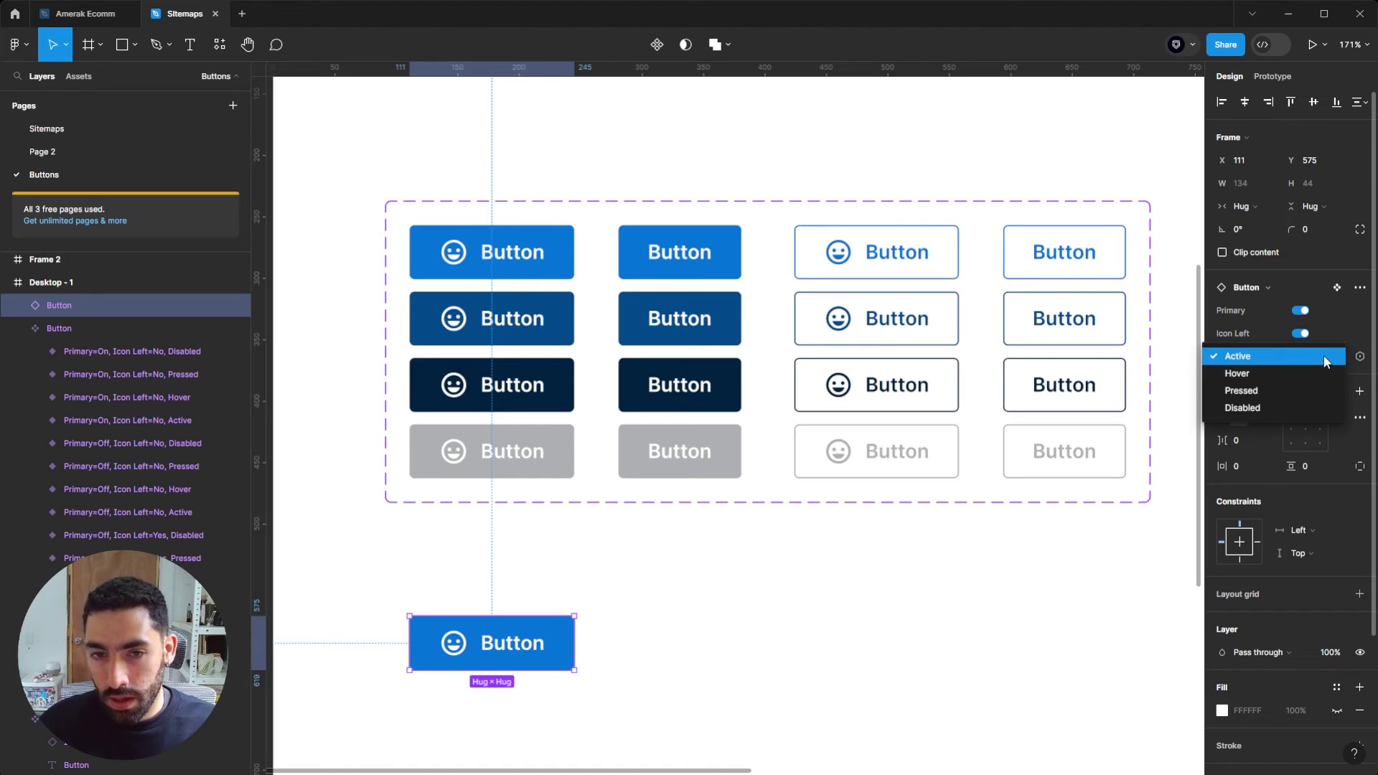
left_click(1327, 359)
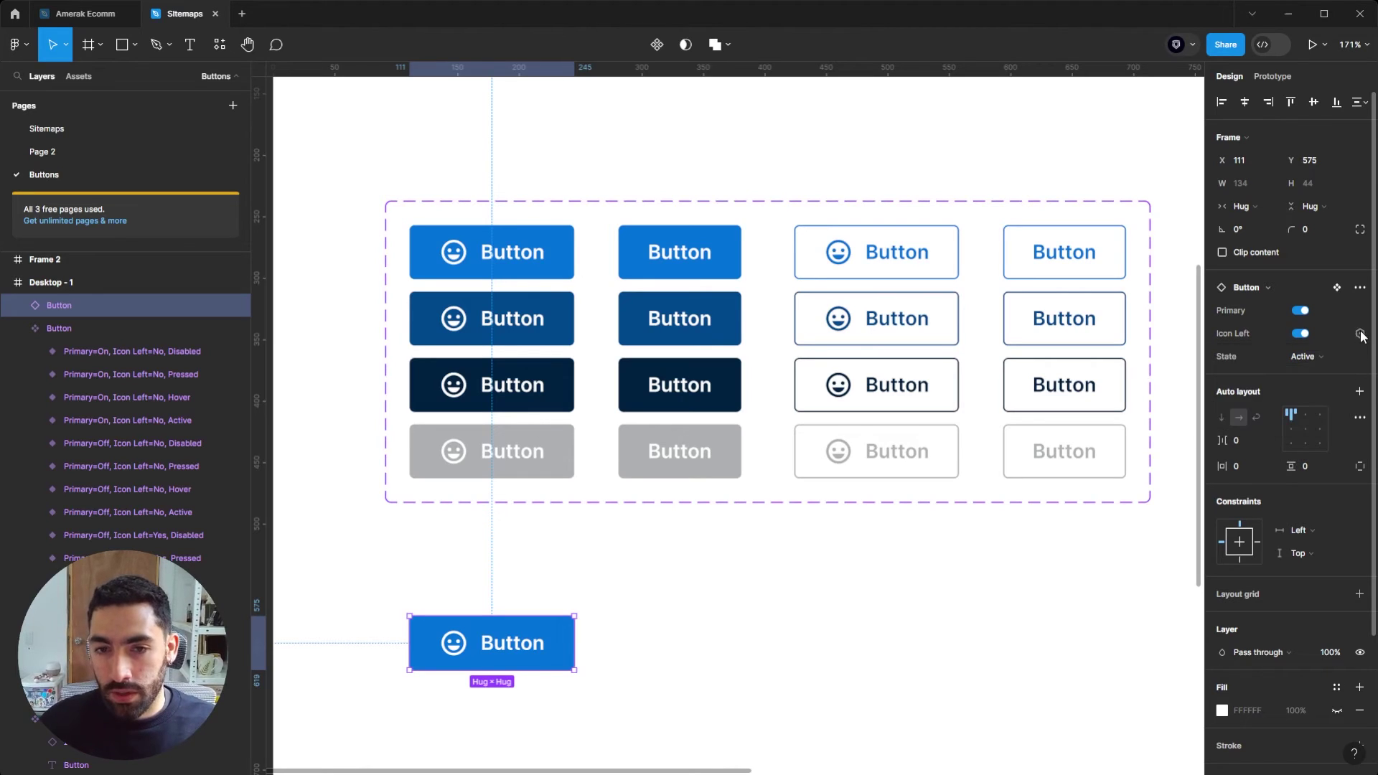
left_click(1336, 359)
left_click(1295, 385)
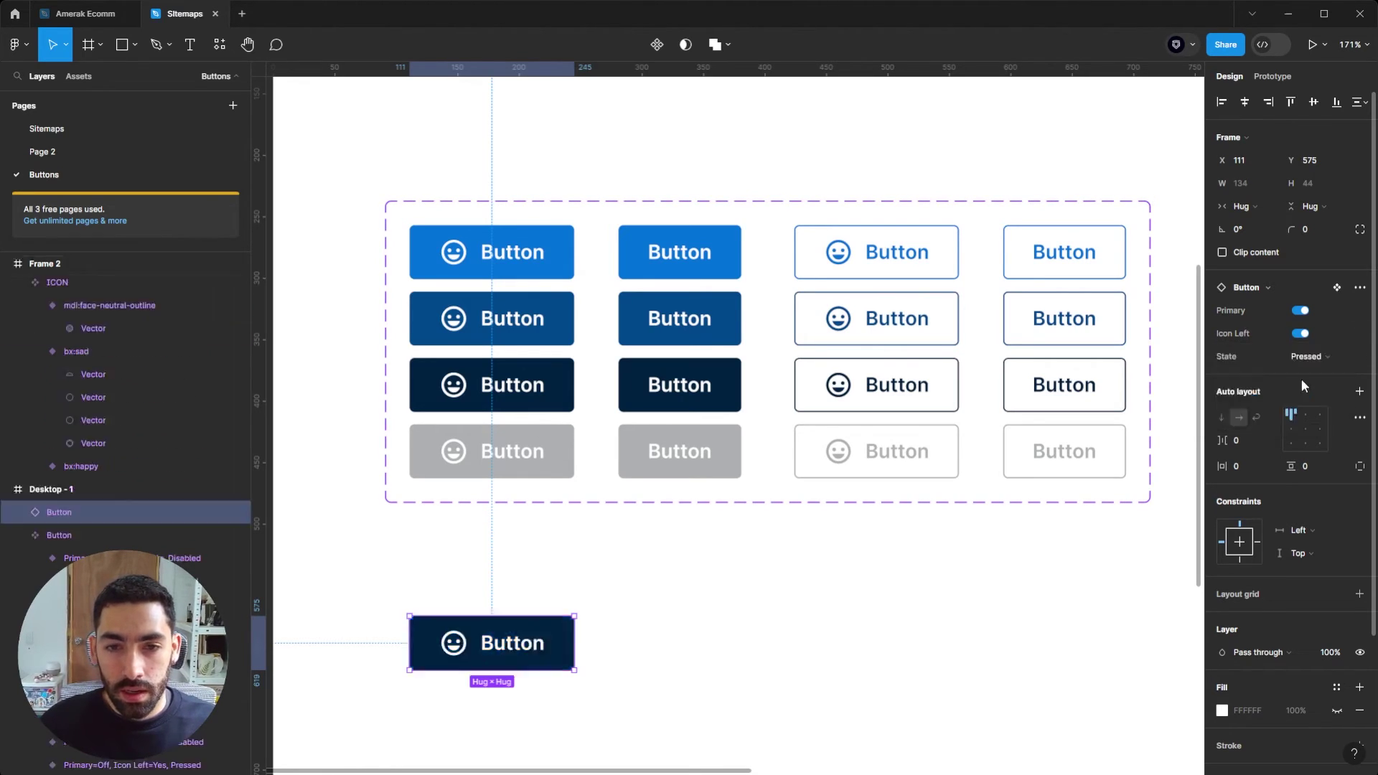
left_click(1304, 357)
left_click(1282, 337)
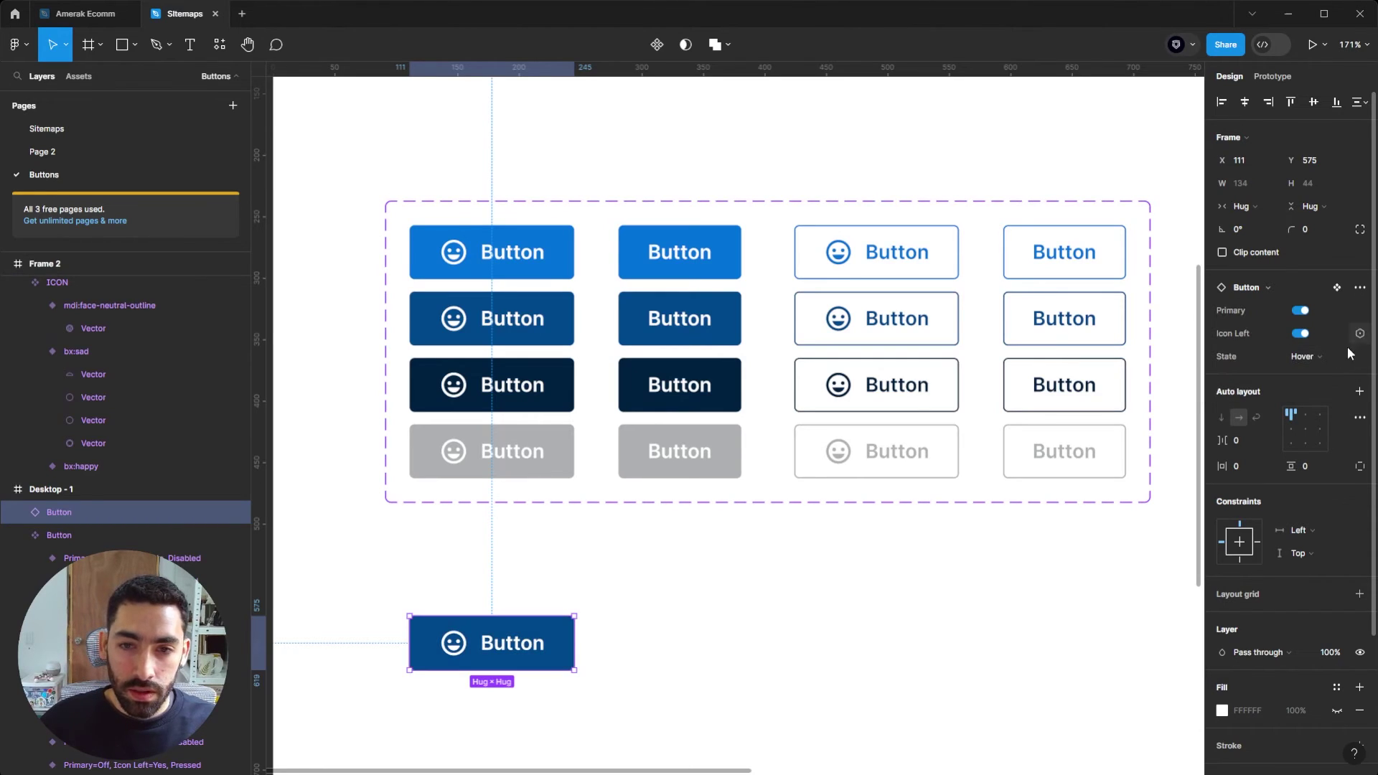
left_click(1342, 356)
left_click(1291, 339)
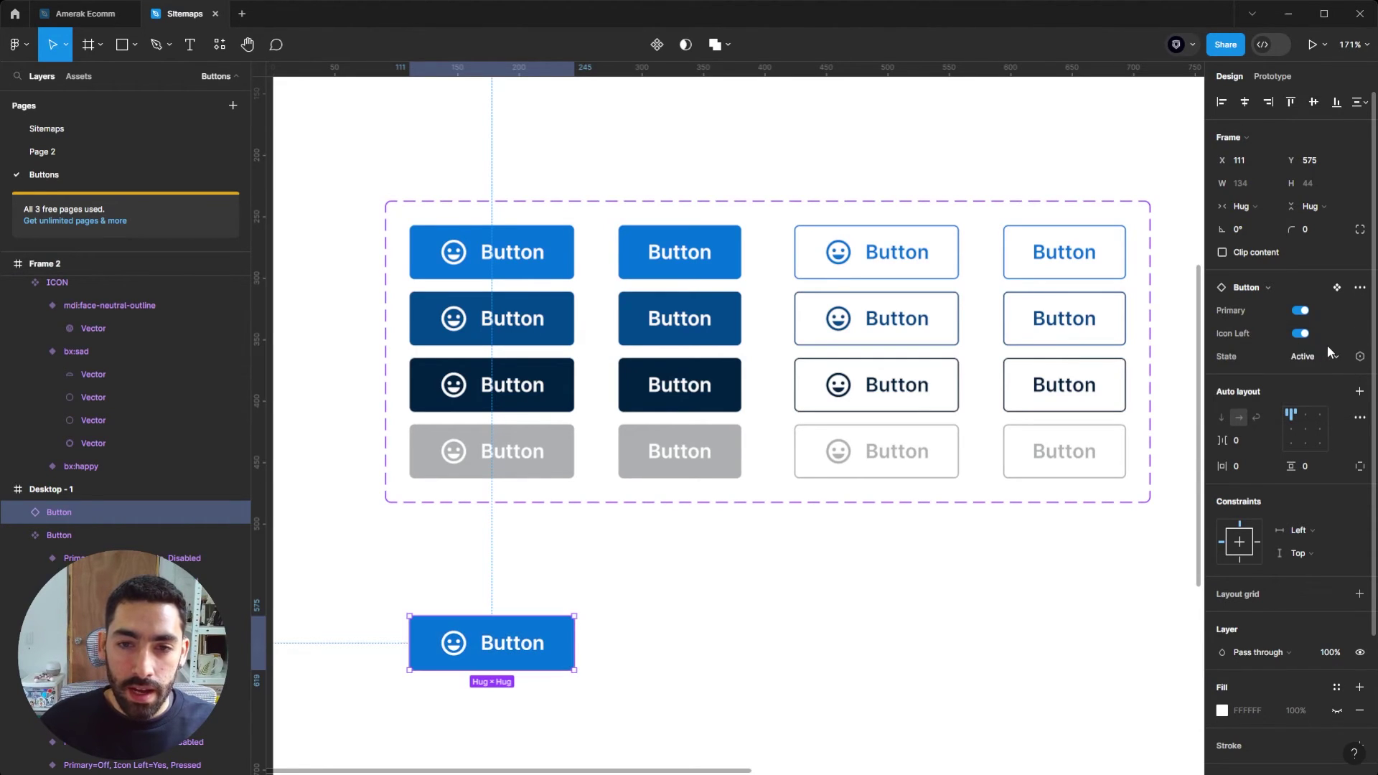
left_click(1332, 356)
left_click(1299, 374)
left_click(1334, 356)
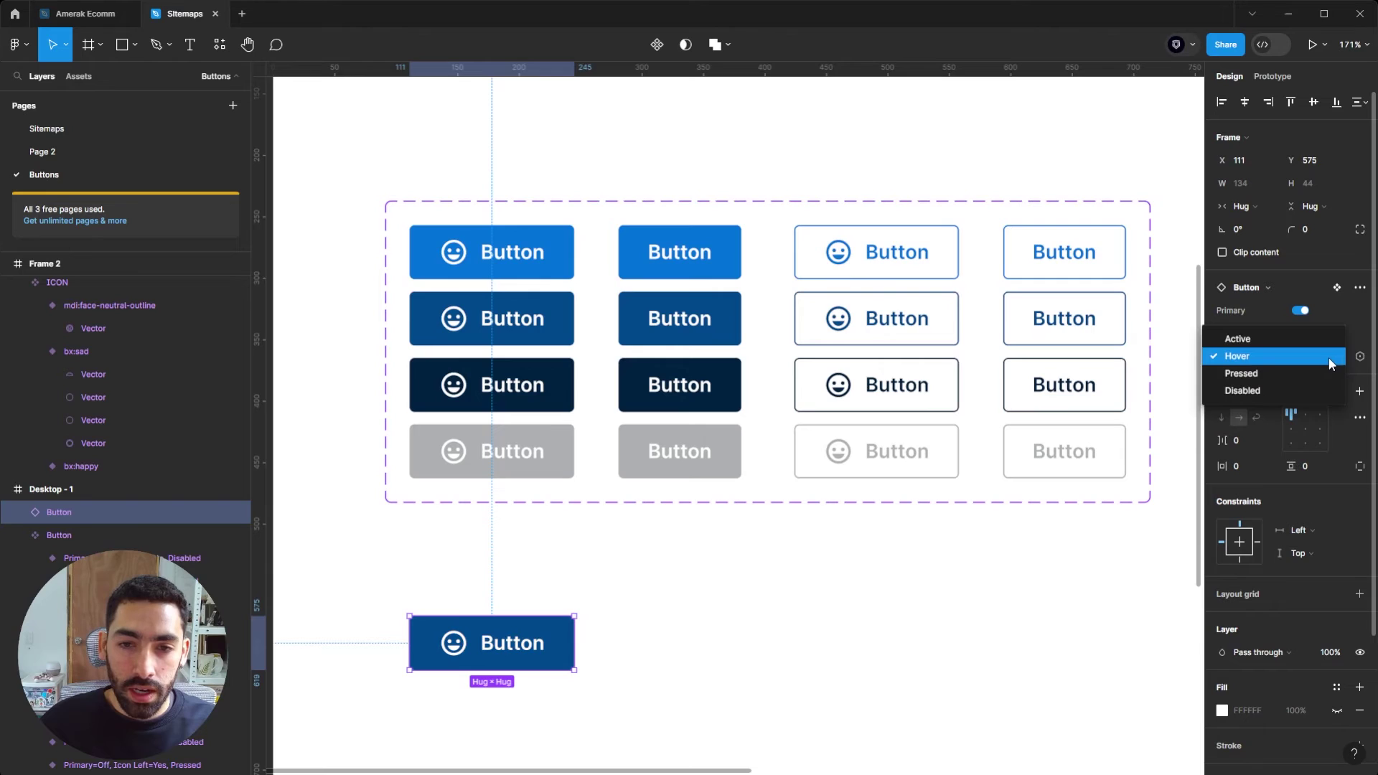
left_click(1289, 356)
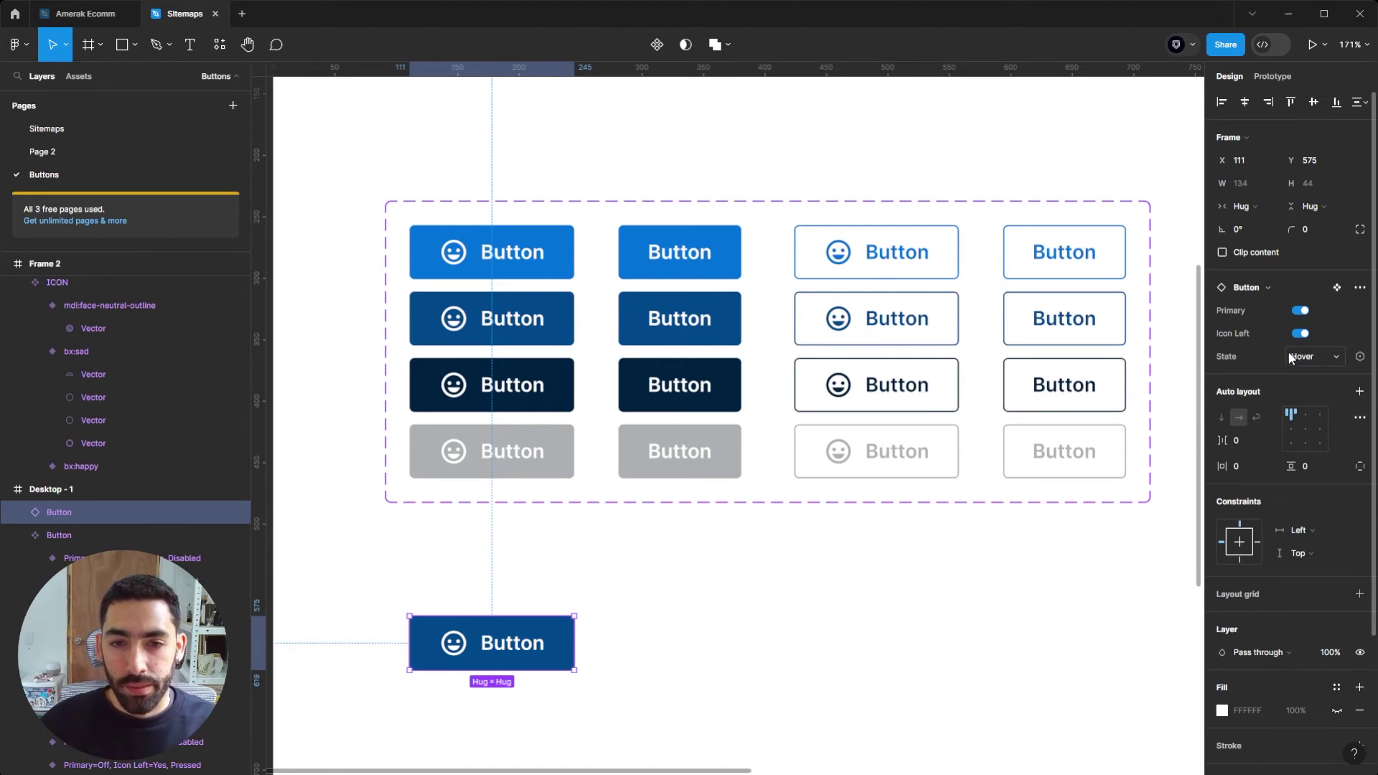
Toggle Primary and Icon Left off and back on, then select the 16-variant Button set.
left_click(1301, 311)
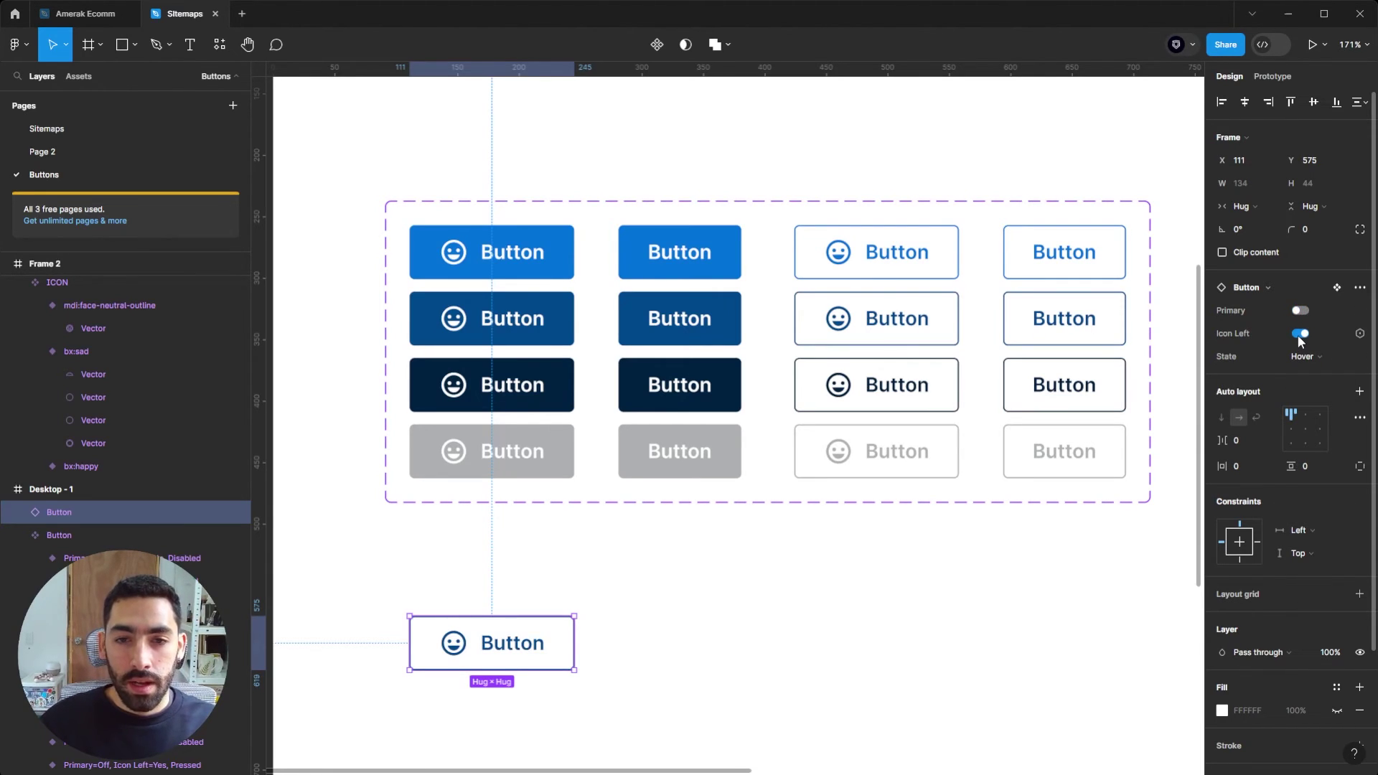
left_click(1300, 333)
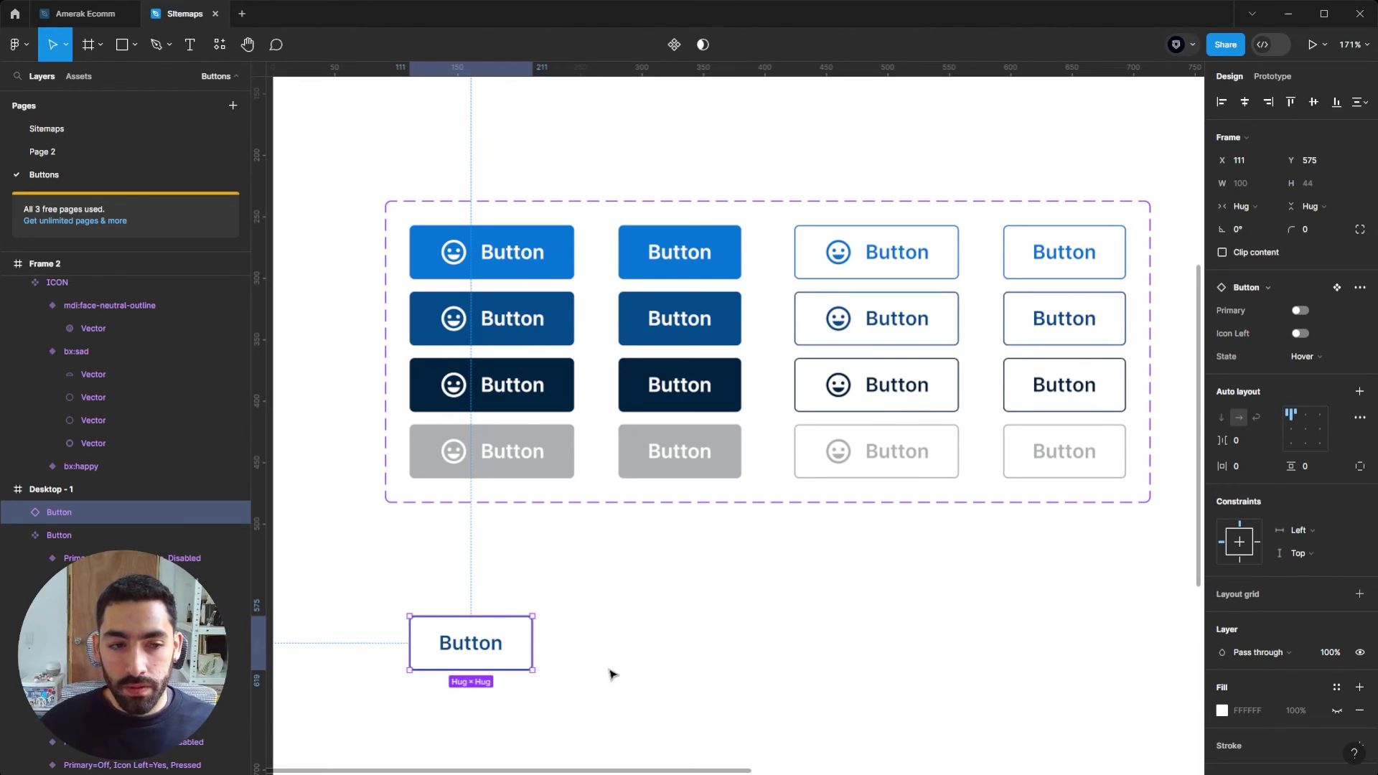
left_click(1301, 310)
left_click(1301, 333)
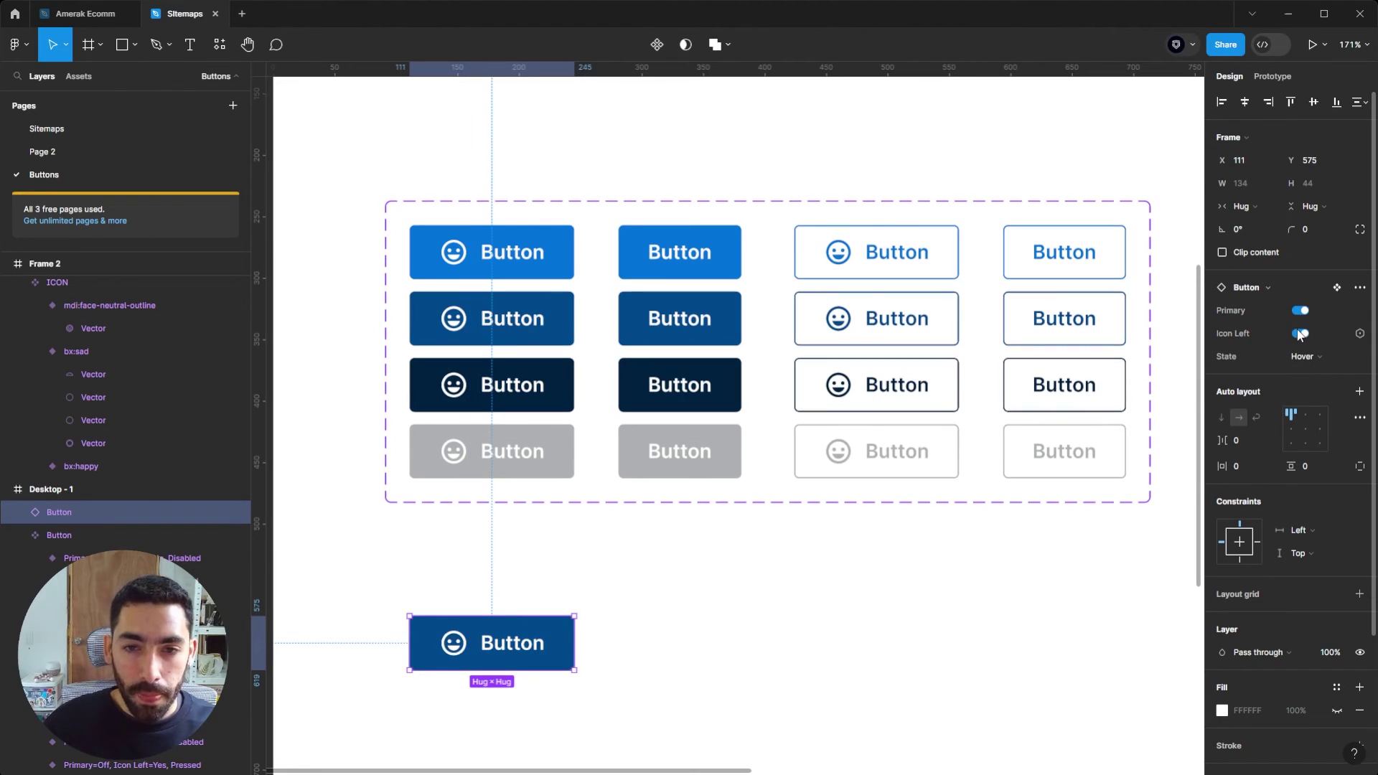
left_click(1337, 287)
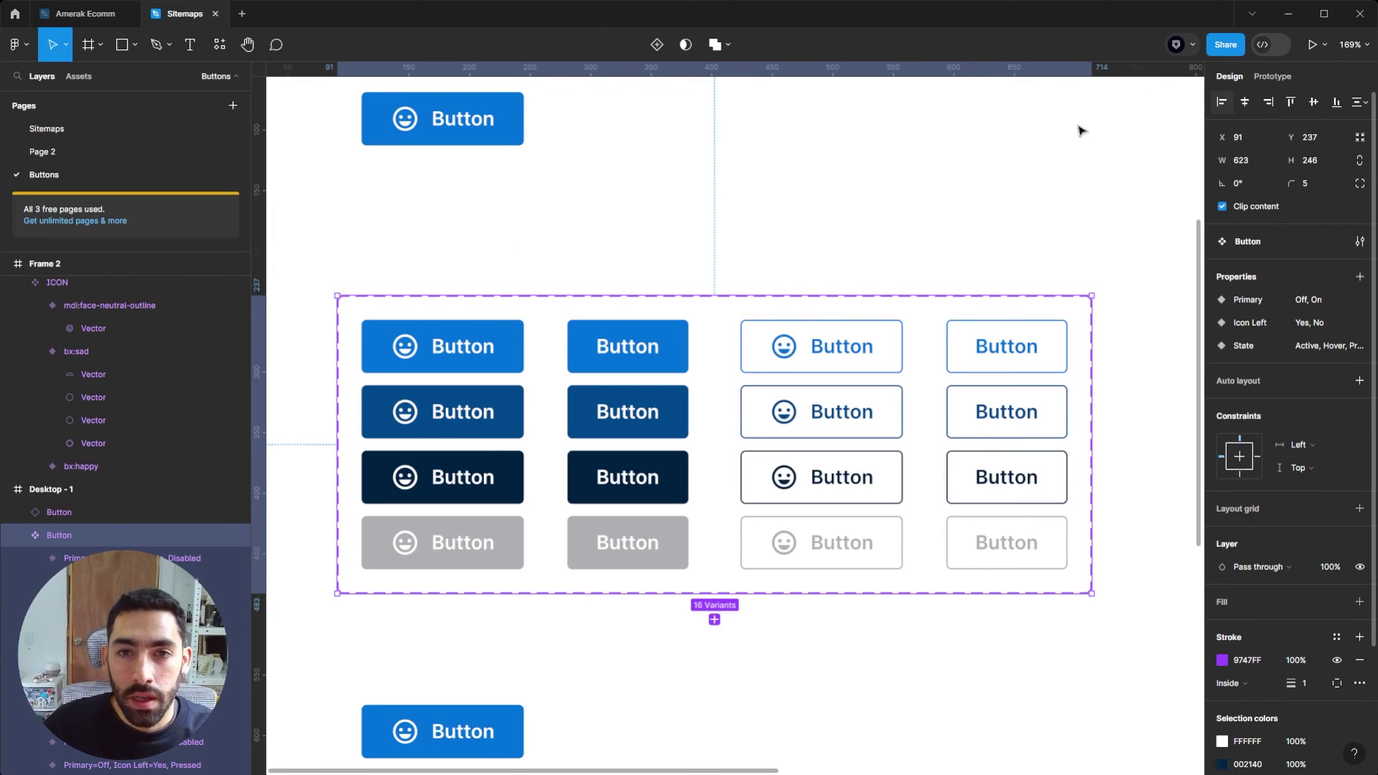
Connect the Active variant to Hover with a While hovering trigger and Smart animate.
left_click(1272, 77)
key("shift+2")
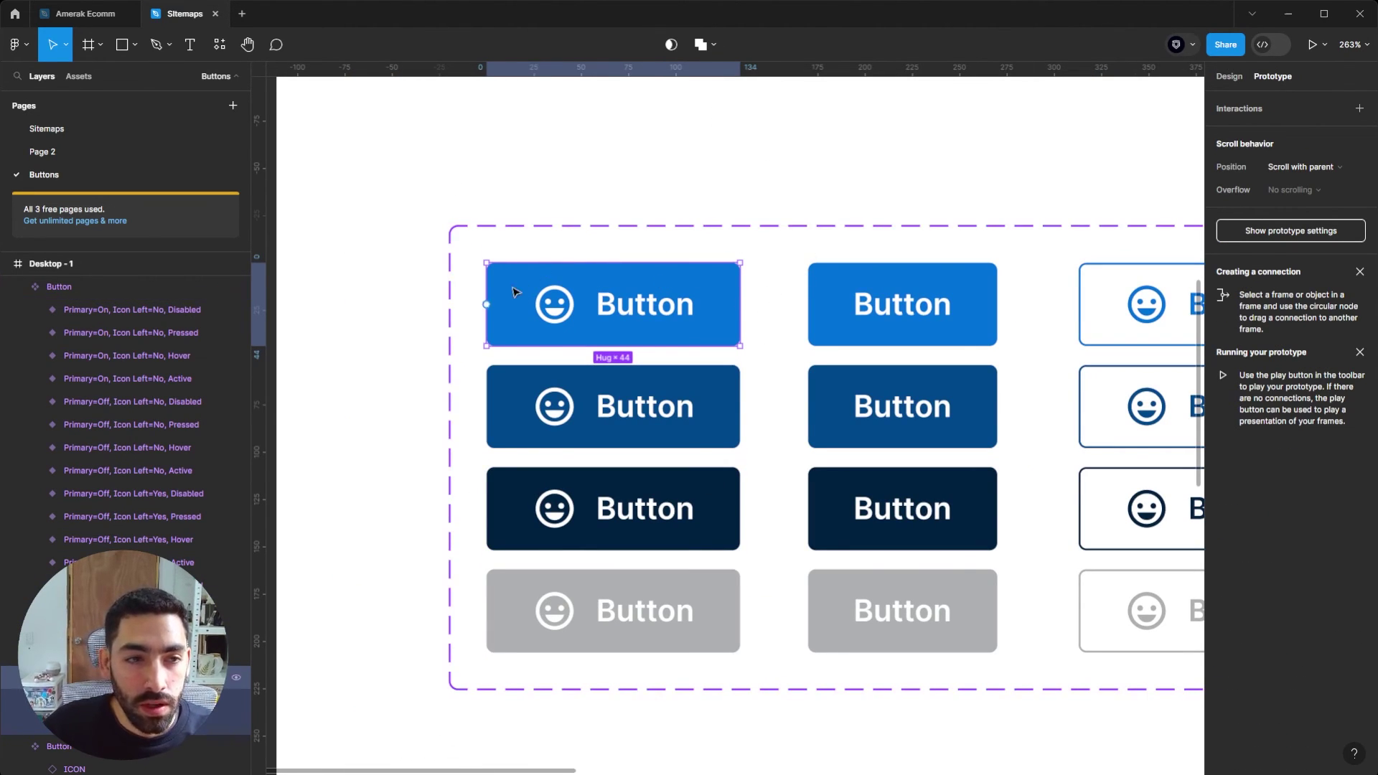
mouse_move(616, 350)
left_click_drag(616, 349, 611, 400)
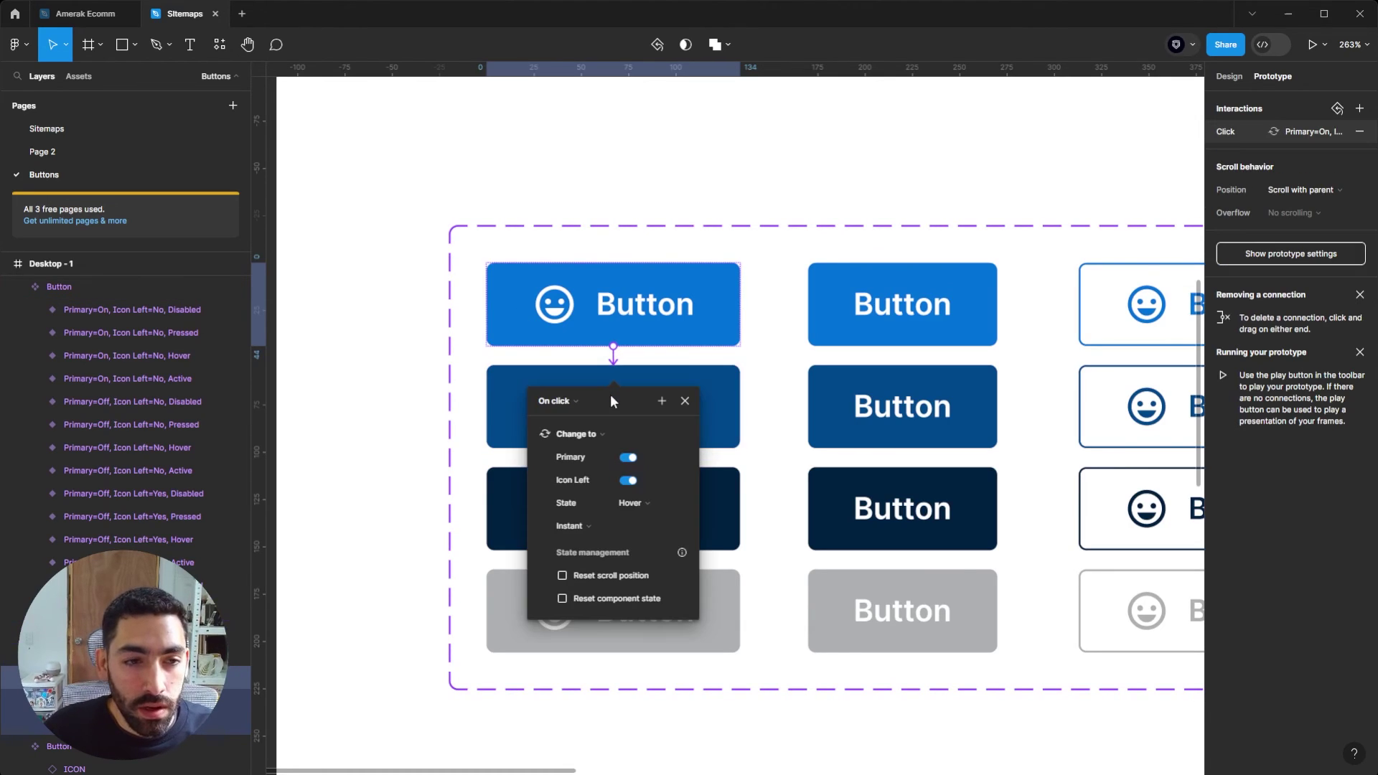
left_click(568, 402)
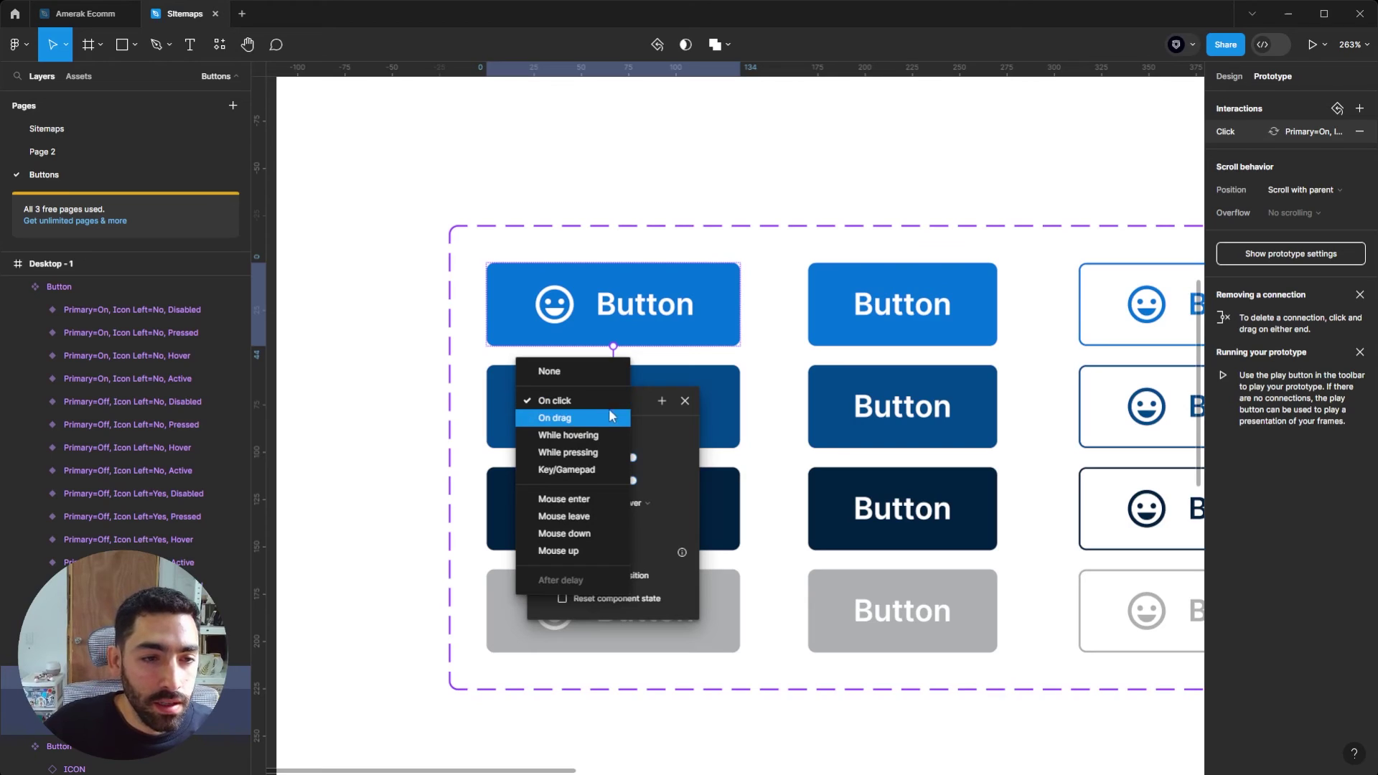
left_click(604, 433)
left_click(578, 527)
left_click(600, 559)
Connect the Hover variant to Pressed with a While pressing trigger.
left_click(615, 440)
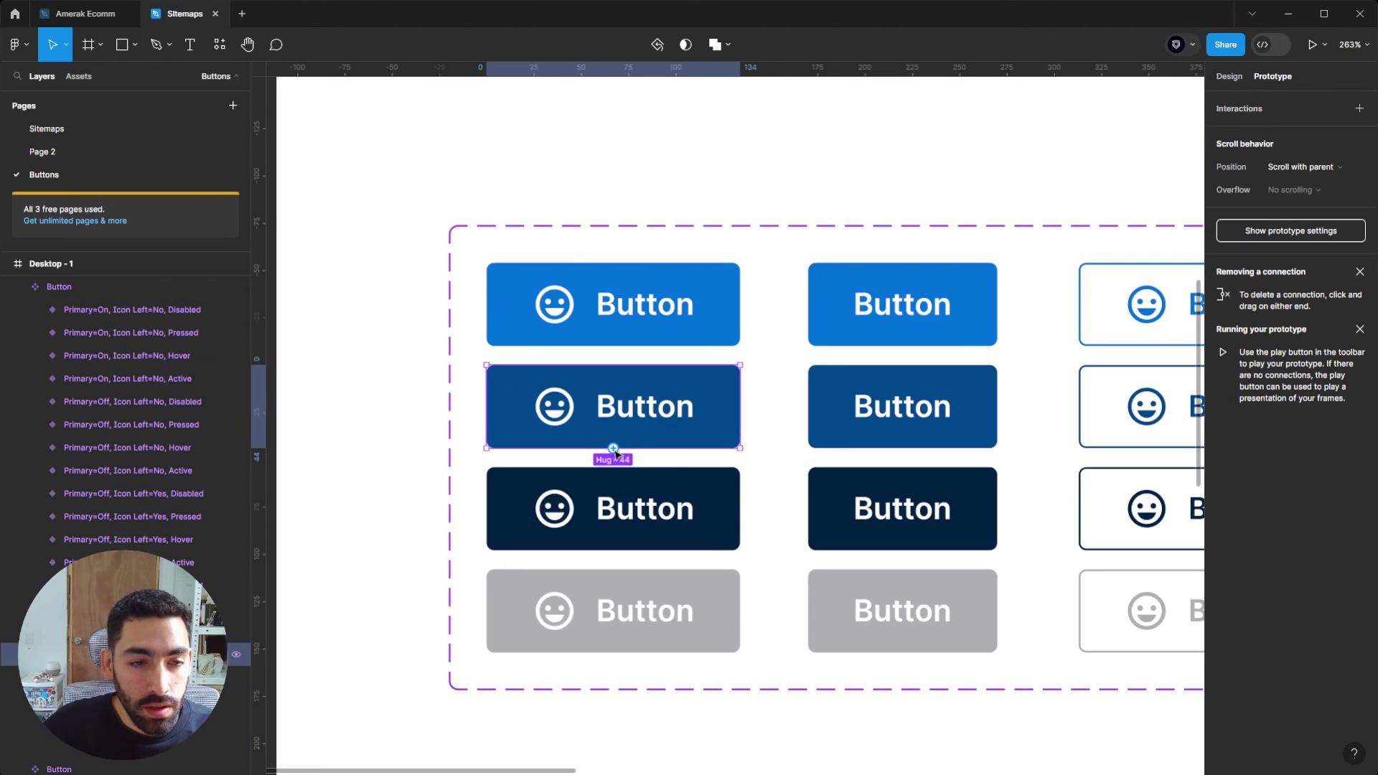
left_click_drag(612, 448, 602, 520)
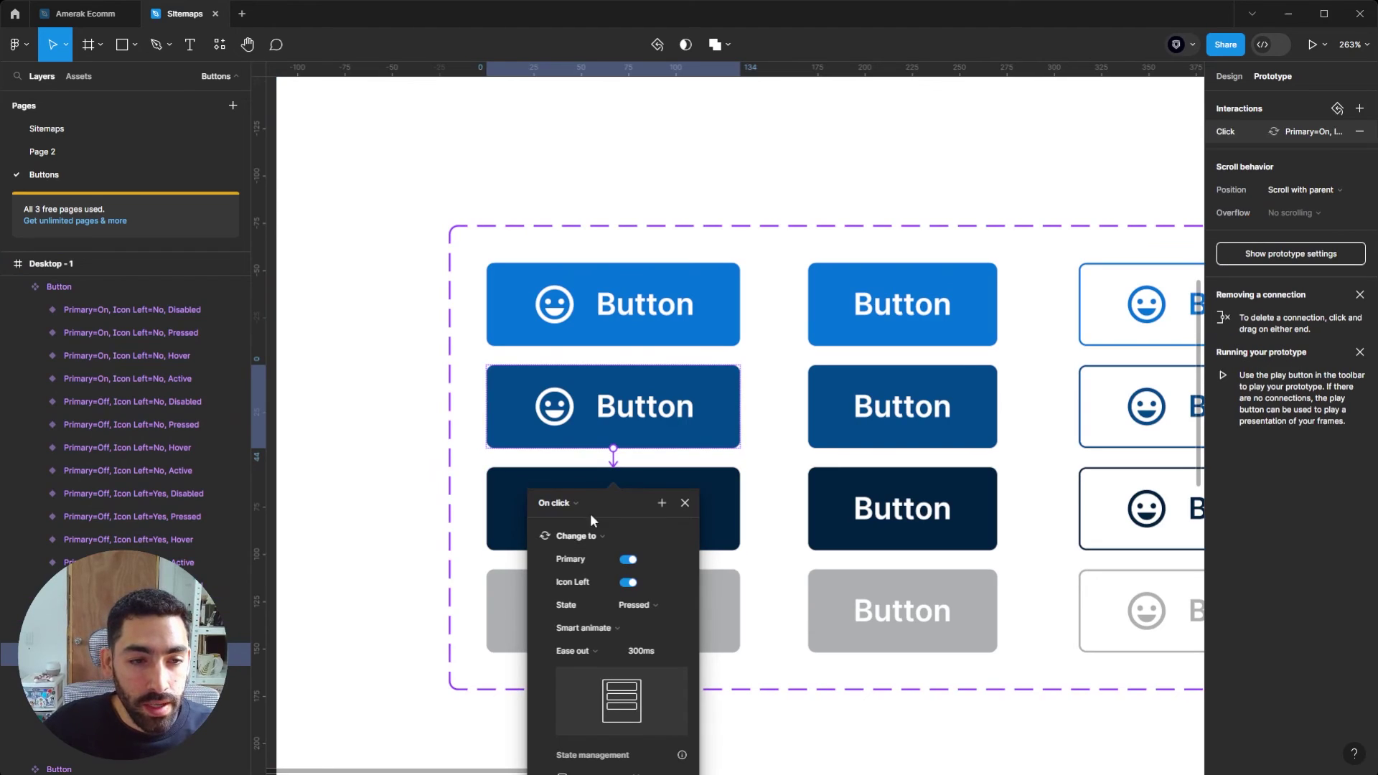
left_click(557, 503)
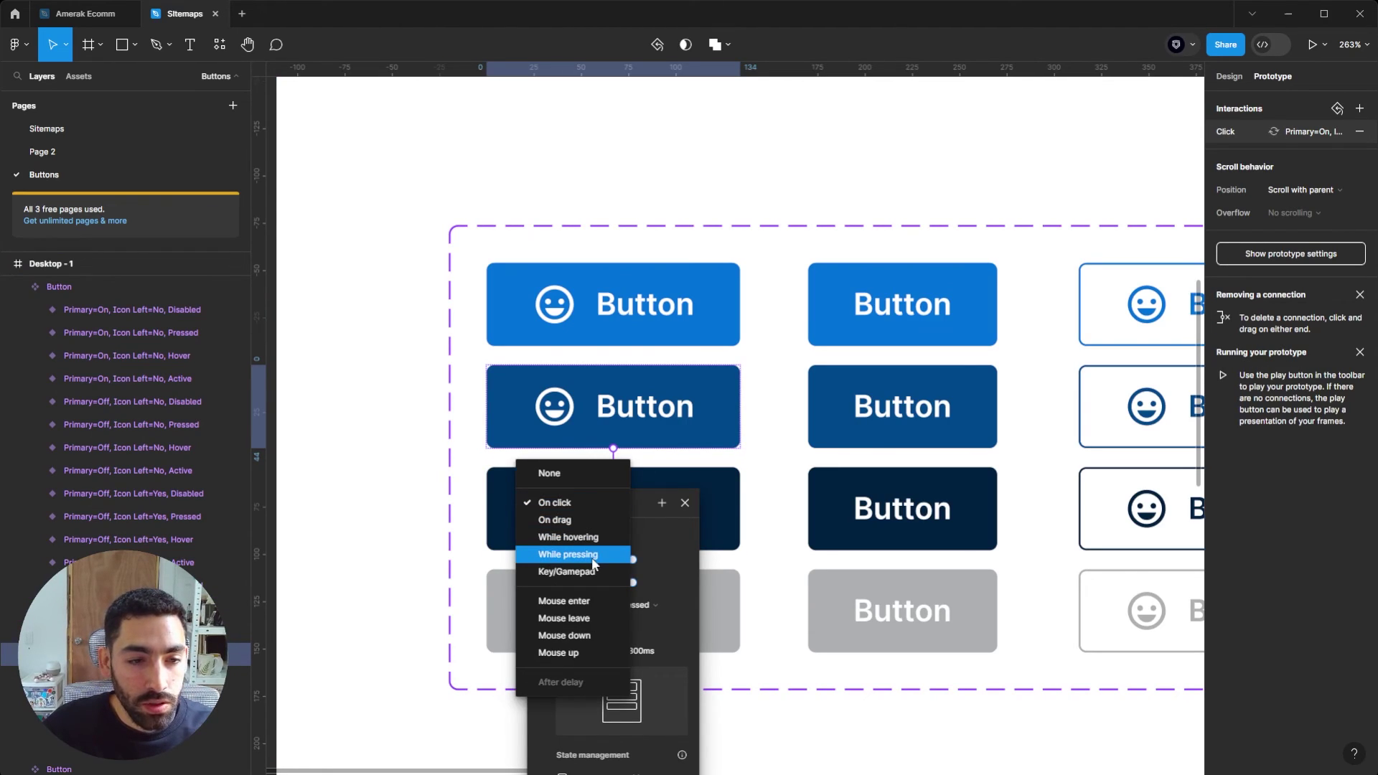
left_click(571, 554)
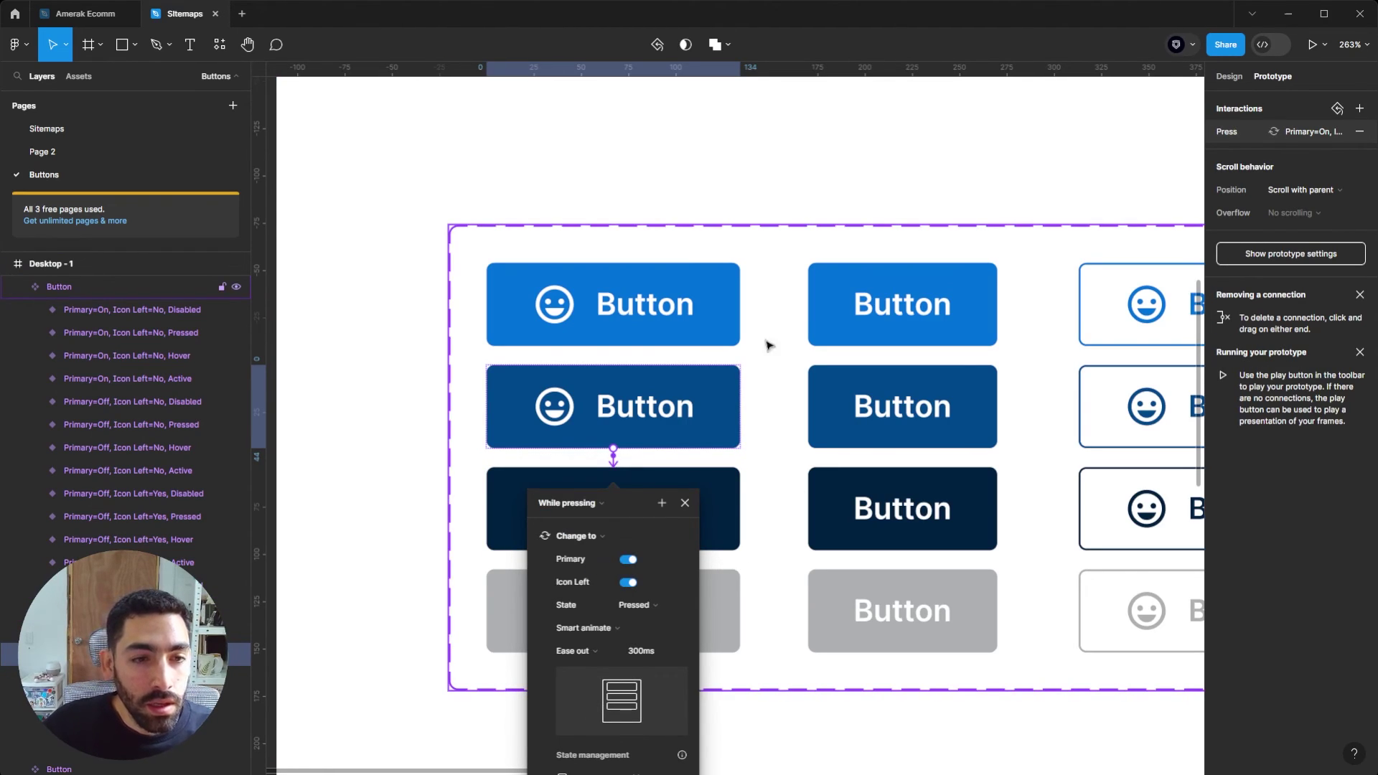
left_click(714, 191)
scroll(713, 190, "down", 5)
Move the button instance lower on the page and clear the selection.
scroll(796, 615, "down", 3)
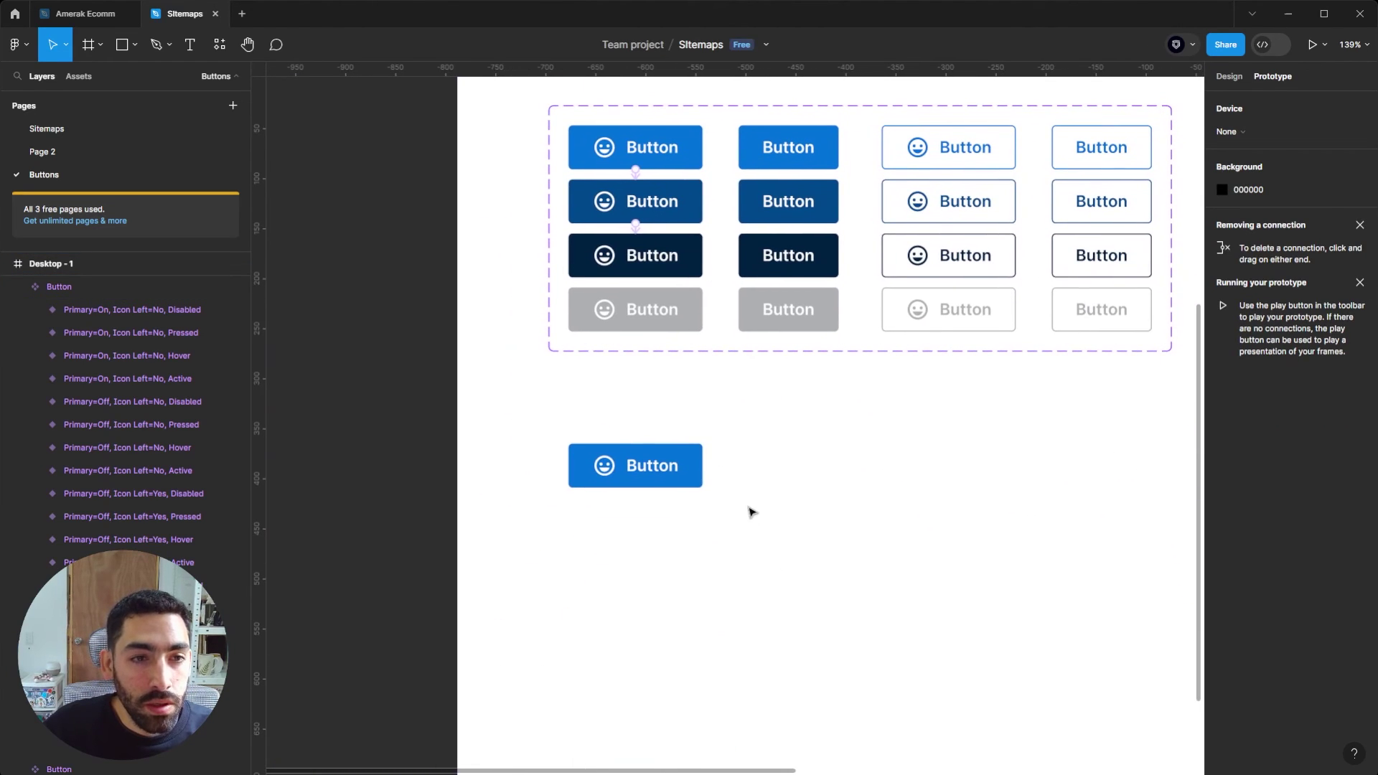
left_click(698, 480)
scroll(755, 554, "down", 1)
left_click_drag(698, 480, 758, 556)
scroll(843, 394, "down", 8)
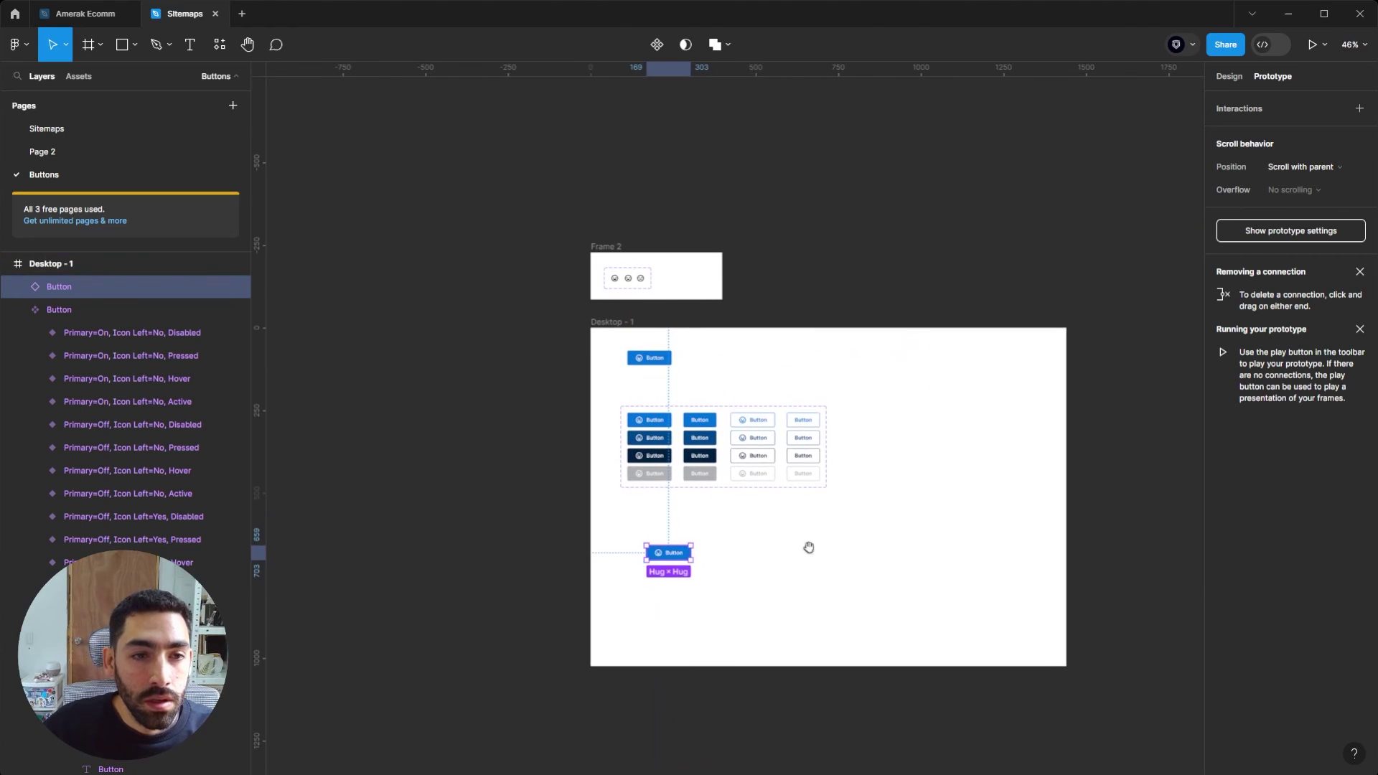
left_click(797, 264)
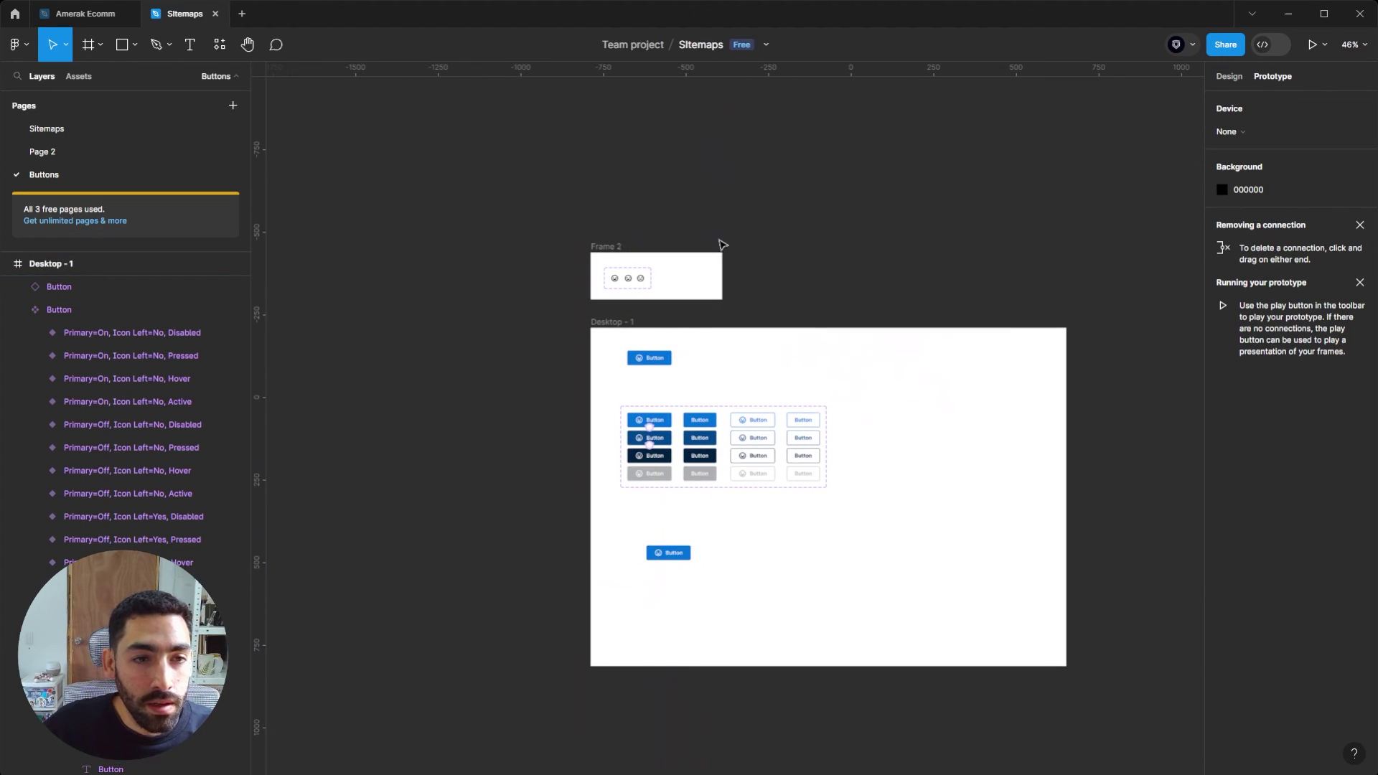
Draw Frame 3 beside Frame 2 and place the button instance inside it.
left_click(85, 57)
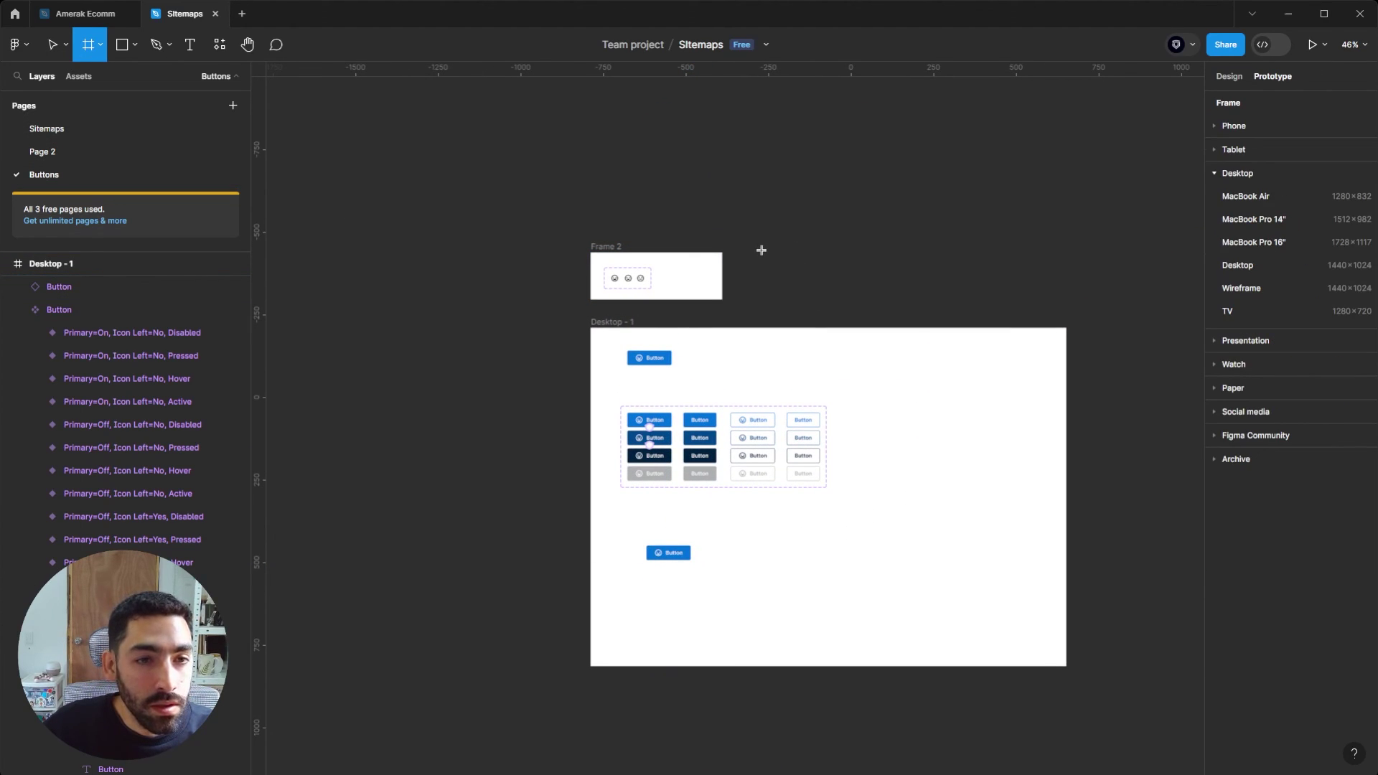
left_click_drag(740, 253, 913, 297)
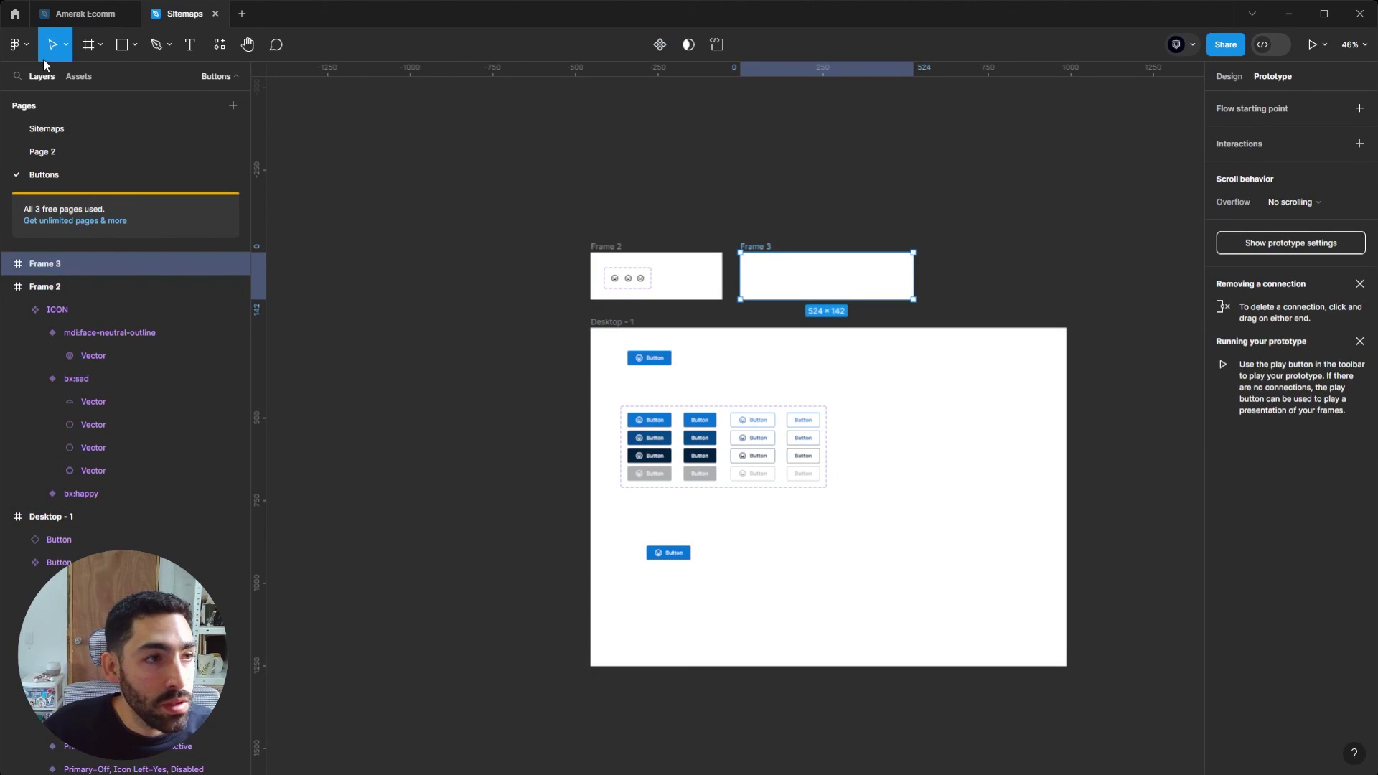
left_click_drag(668, 553, 789, 273)
Make Frame 3 the Flow 1 starting point.
left_click(754, 248)
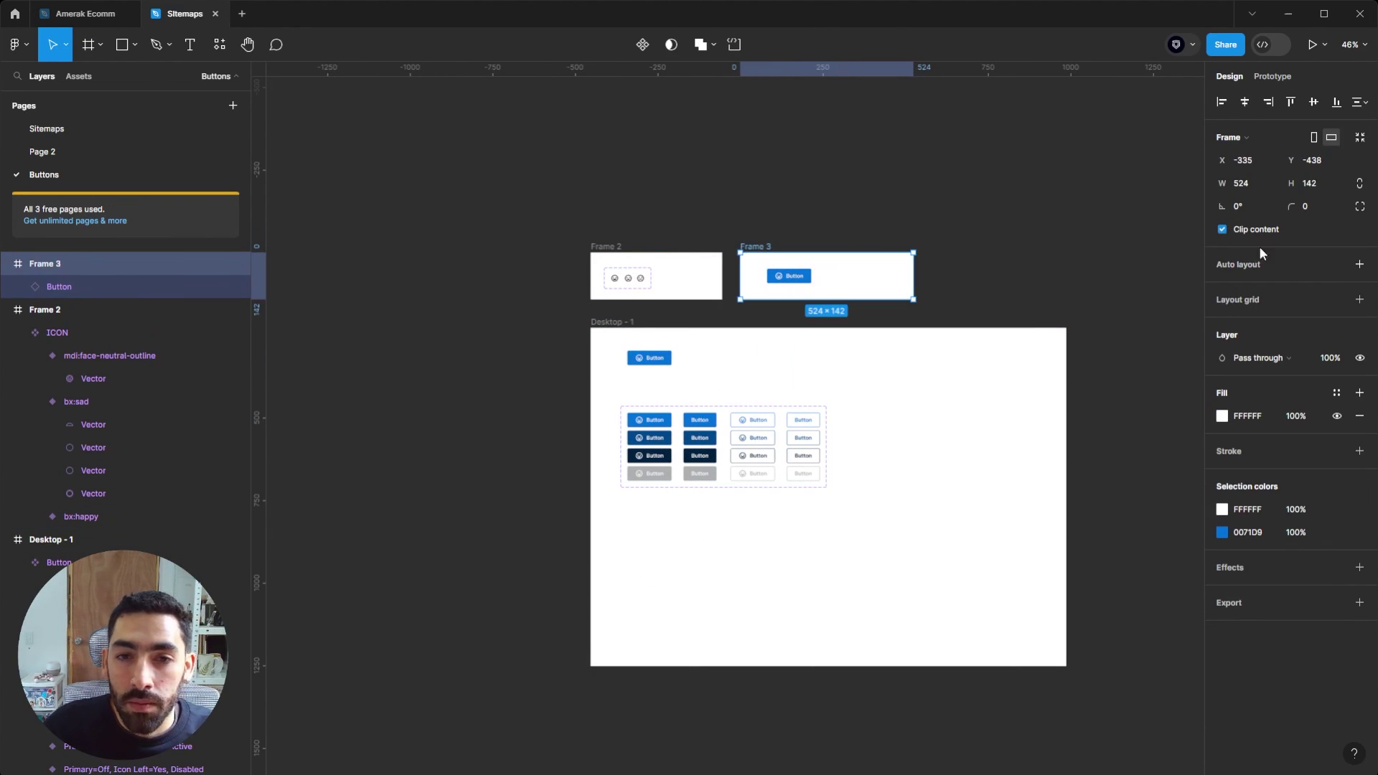
left_click(1281, 78)
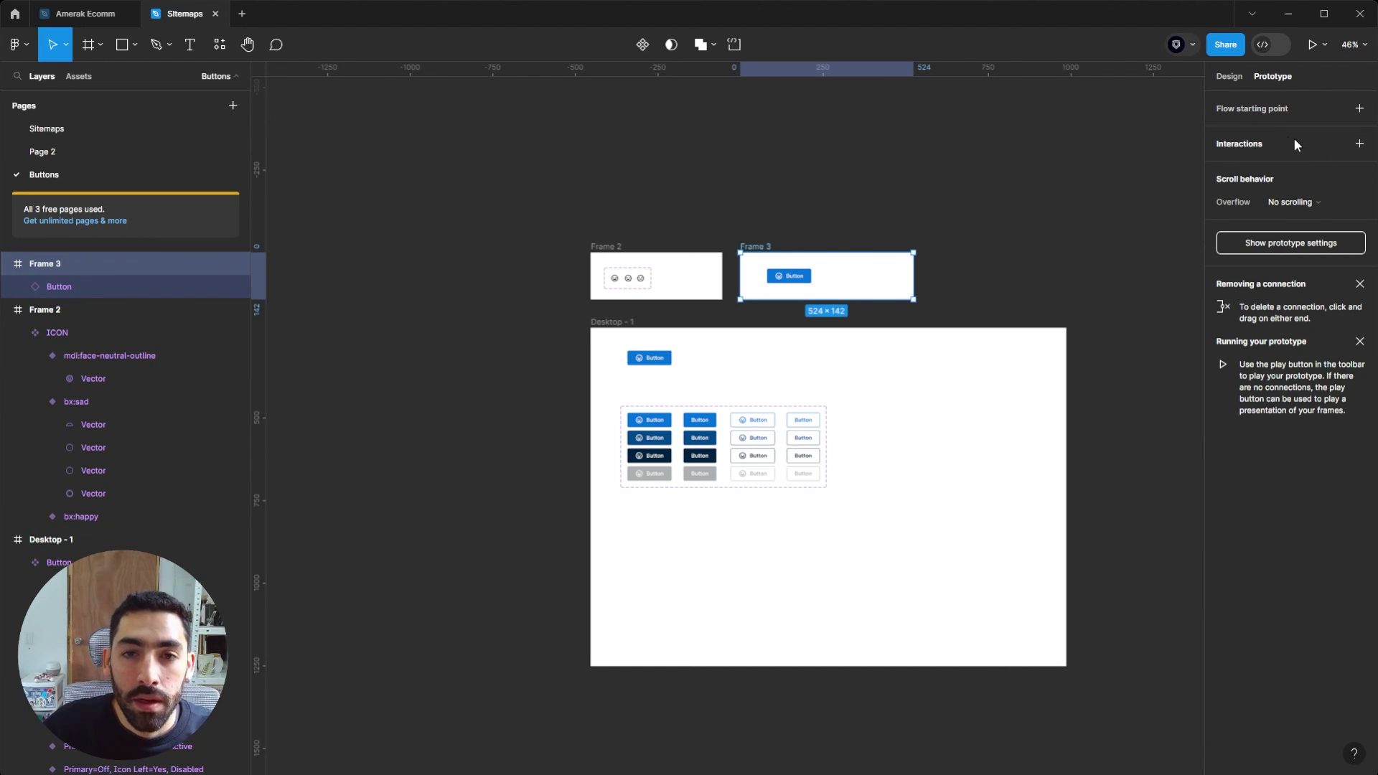
left_click(1359, 108)
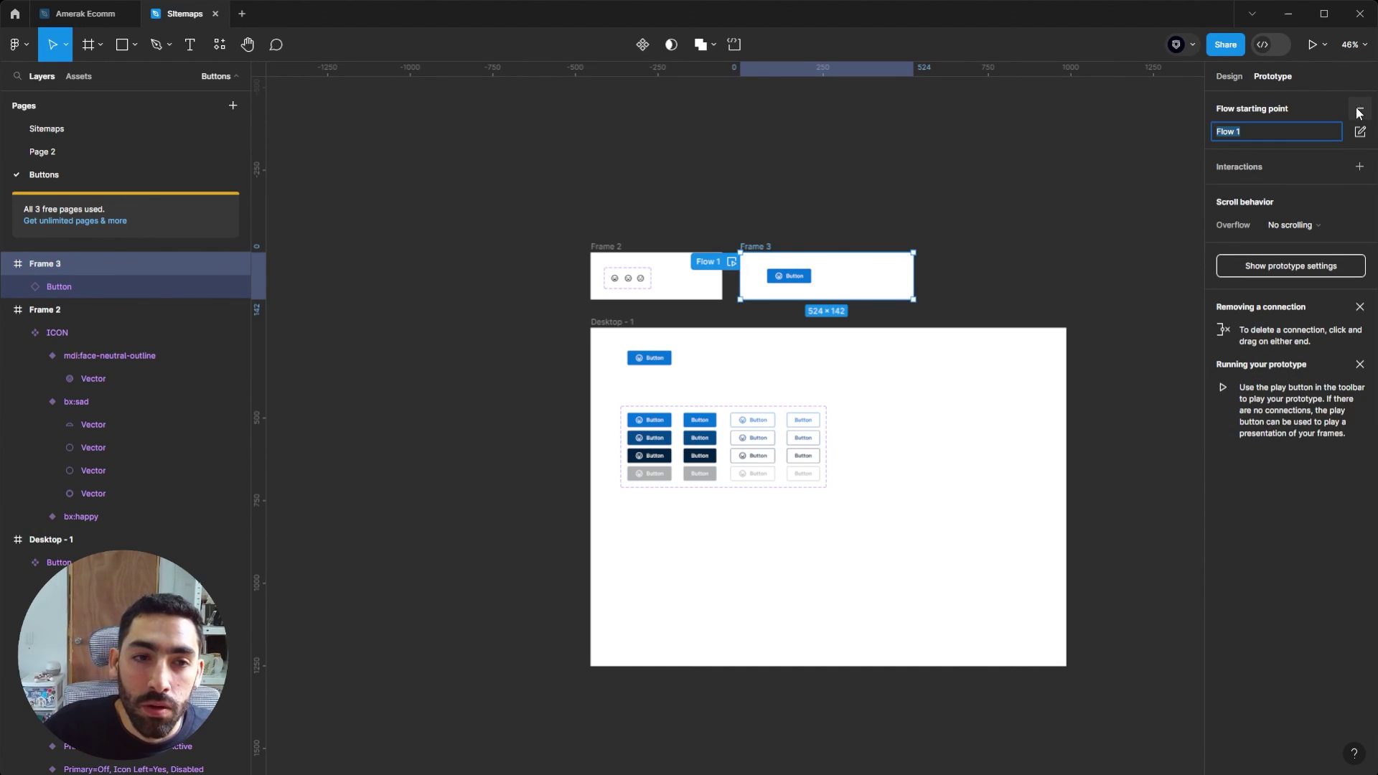
Play the Flow 1 preview, reposition its window, and test the button's hover and pressed states.
left_click(732, 262)
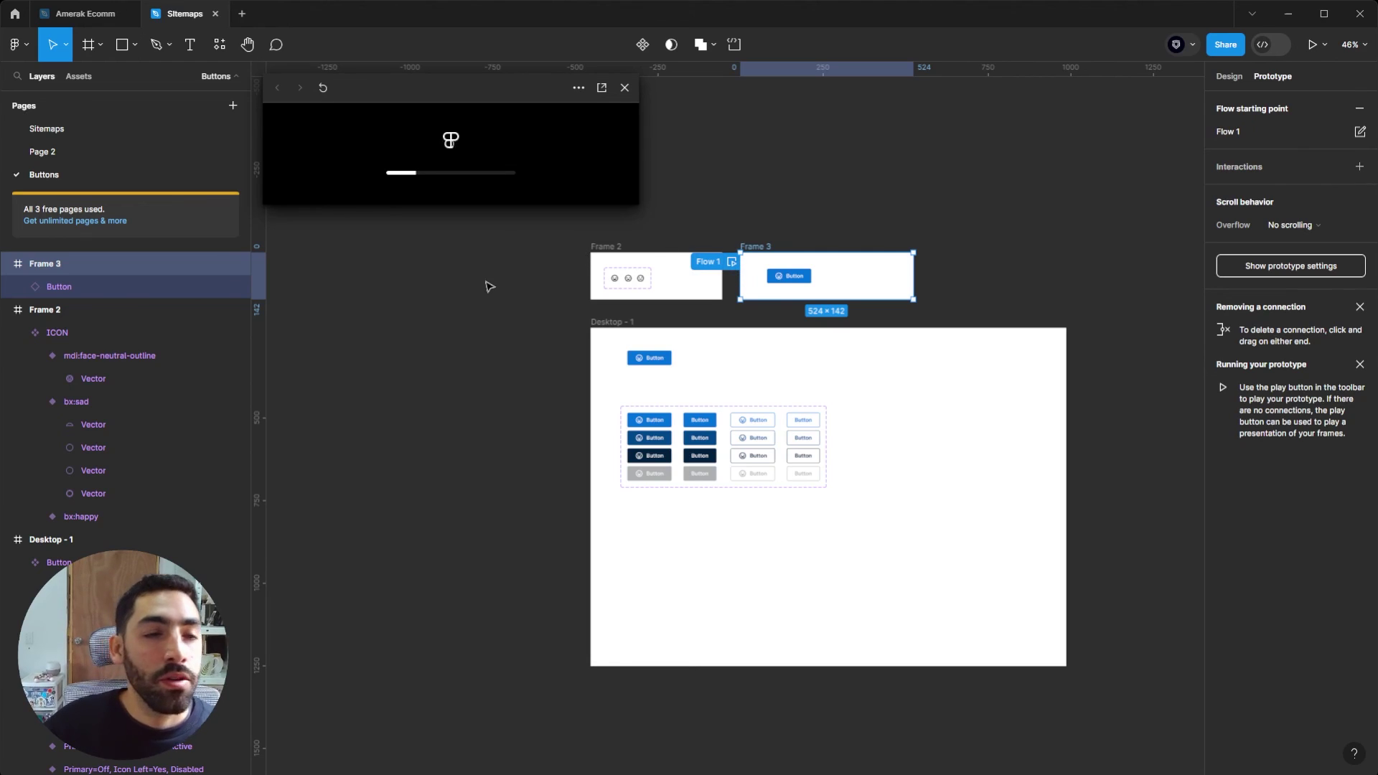
left_click_drag(477, 87, 510, 232)
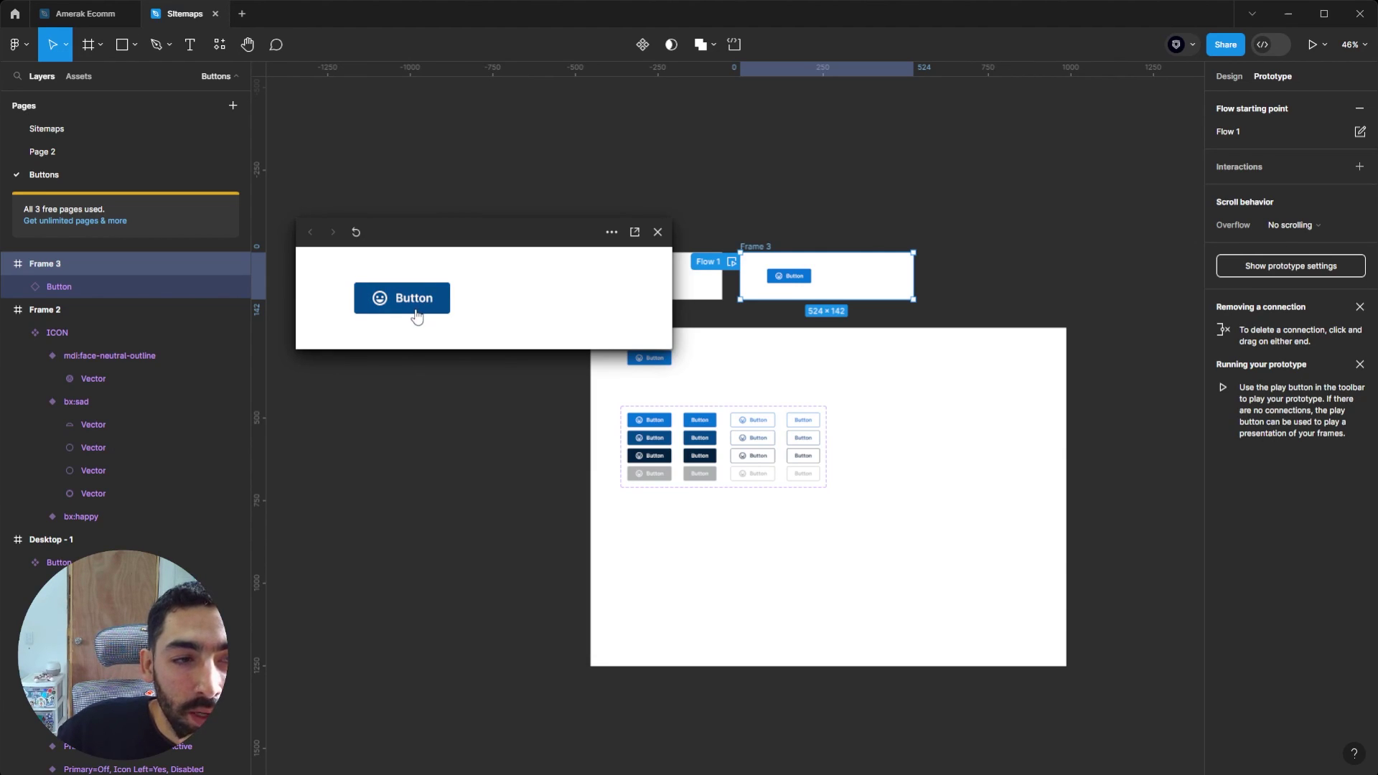
left_click(442, 310)
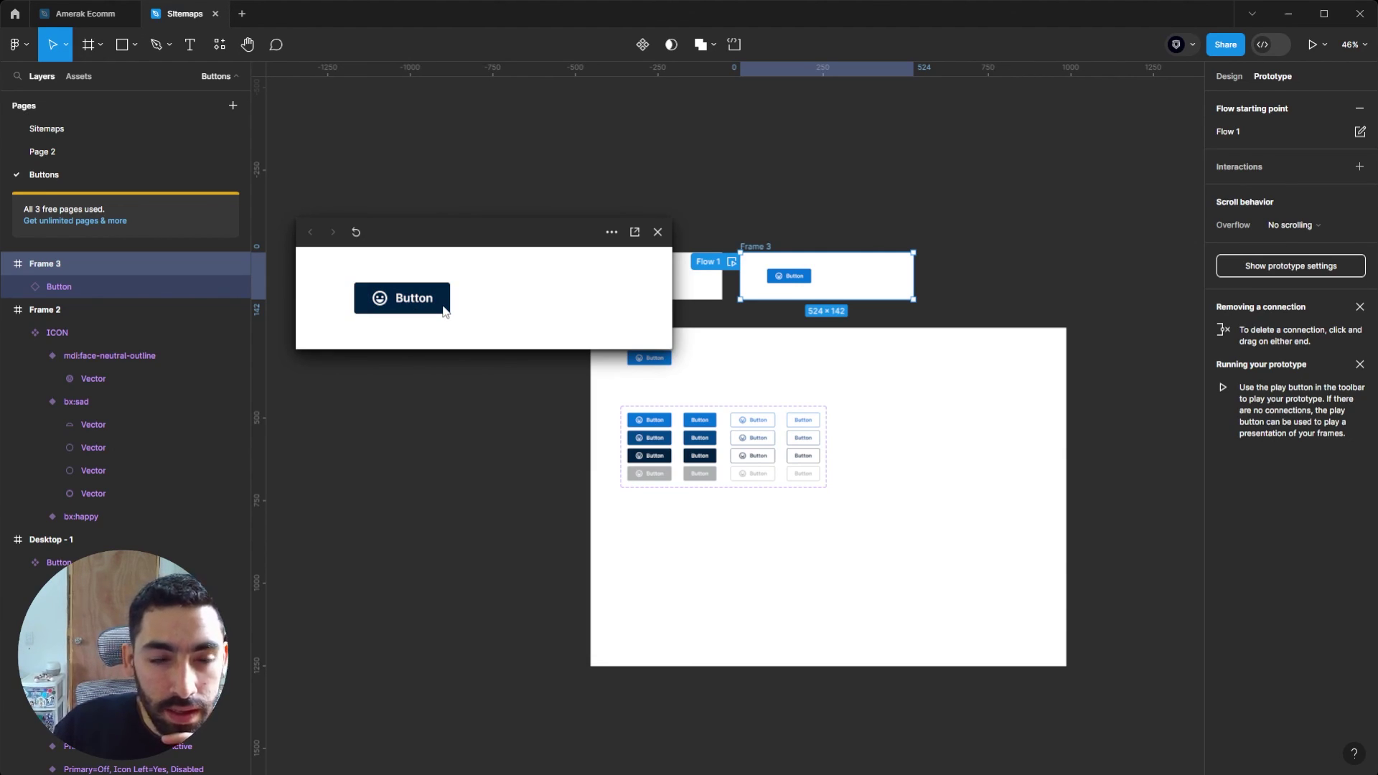